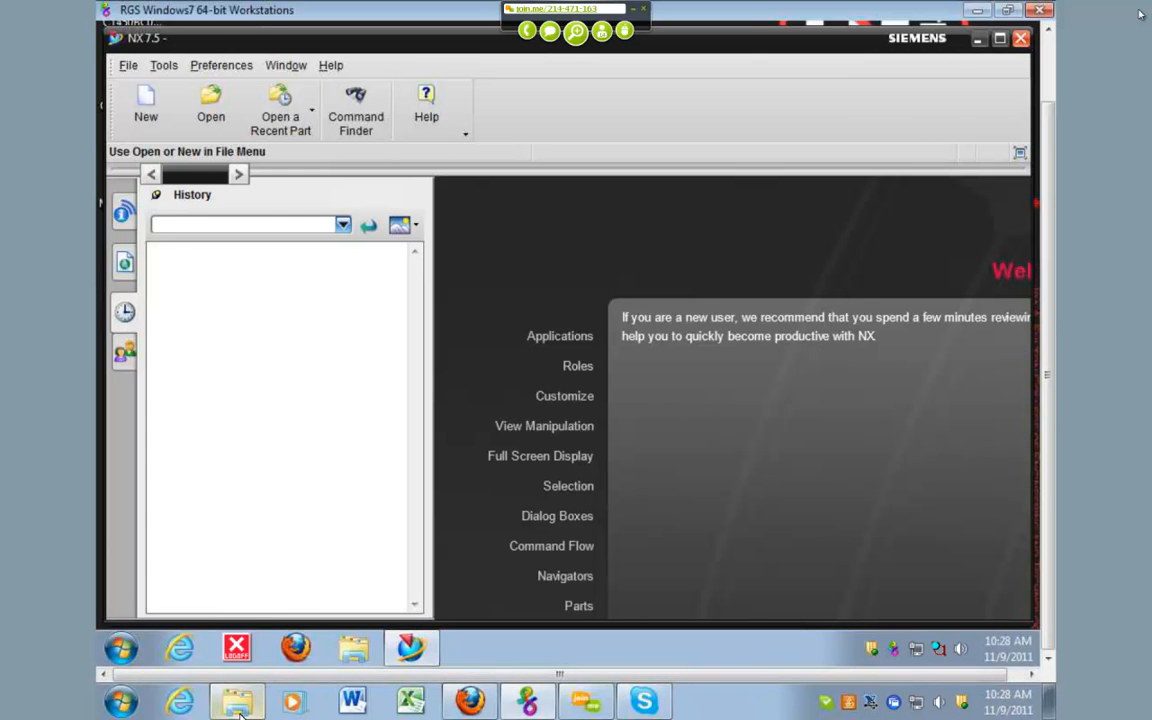
# Switch to the file browser and open the me471ta folder inside groups on the J: drive.
pyautogui.click(239, 704)
pyautogui.click(500, 250)
pyautogui.click(484, 88)
pyautogui.click(421, 195)
pyautogui.doubleClick(421, 195)
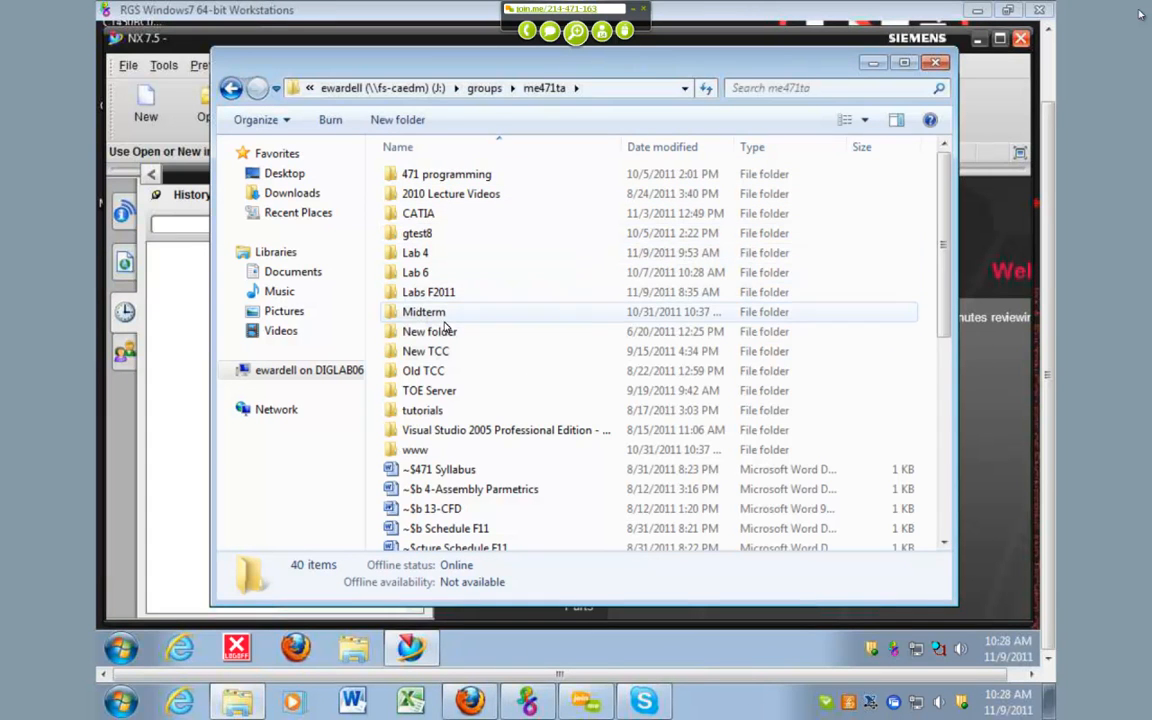
# Open the Lab 11-MassProp PDF from New TCC\Labs\Lab 11 and read the first in-class exercise.
pyautogui.click(446, 352)
pyautogui.doubleClick(446, 352)
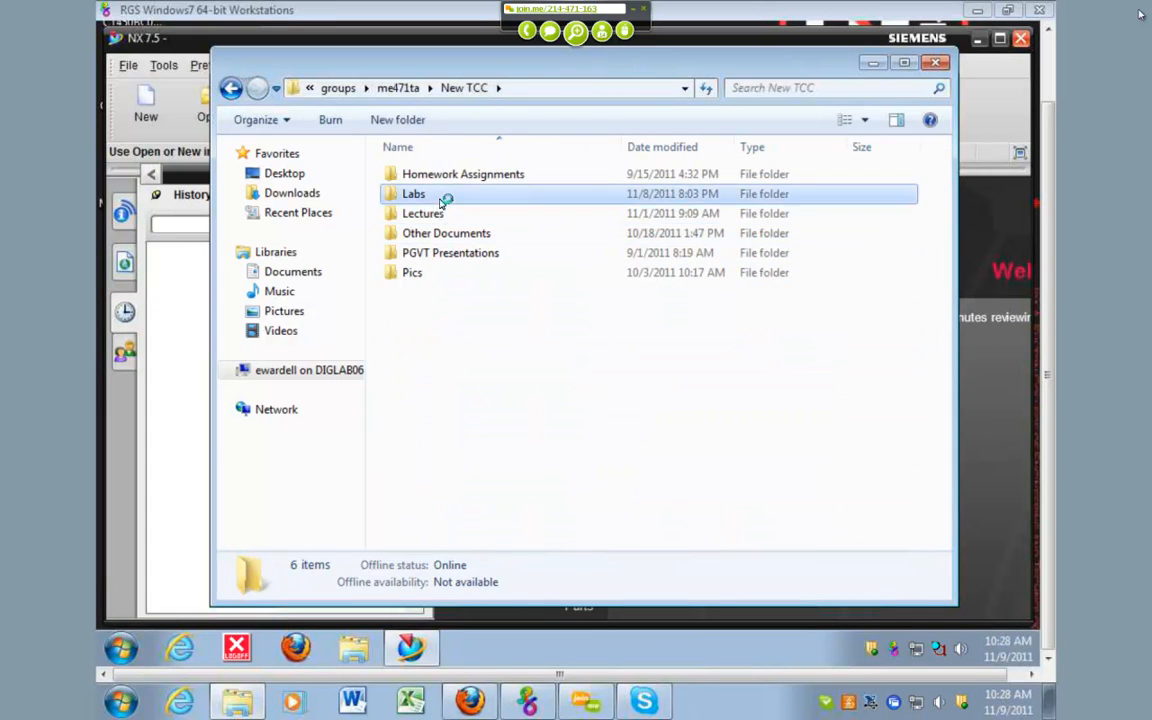
pyautogui.doubleClick(442, 196)
pyautogui.click(429, 370)
pyautogui.doubleClick(429, 370)
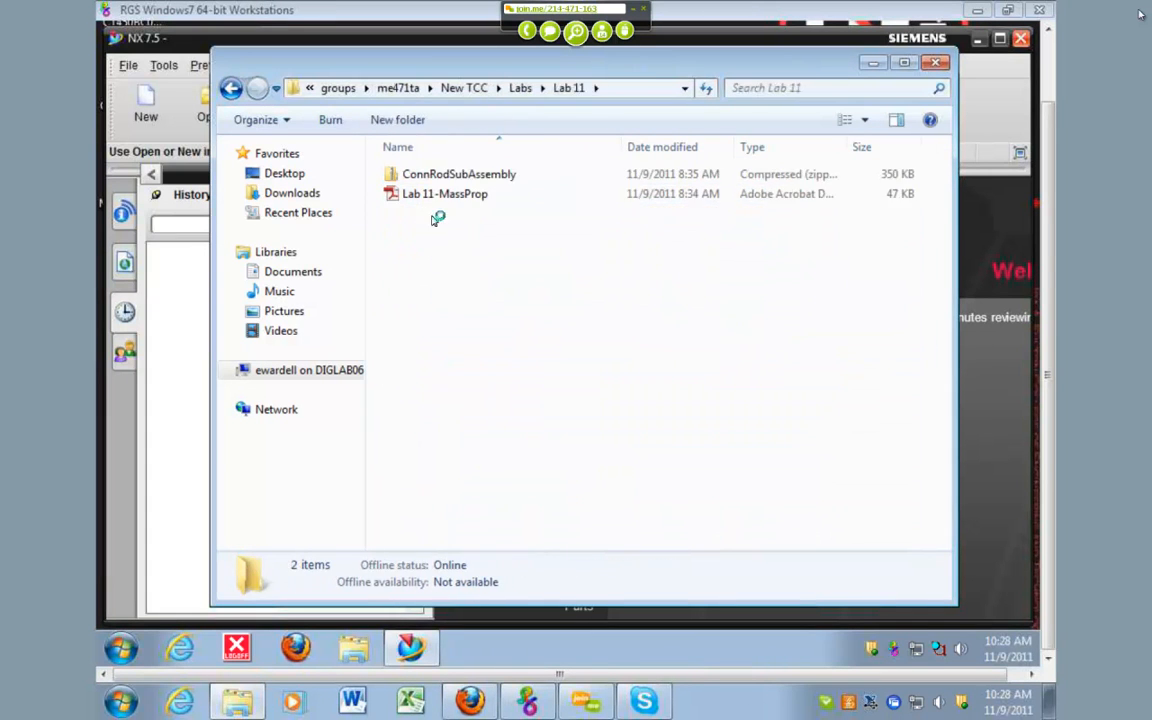
pyautogui.doubleClick(429, 195)
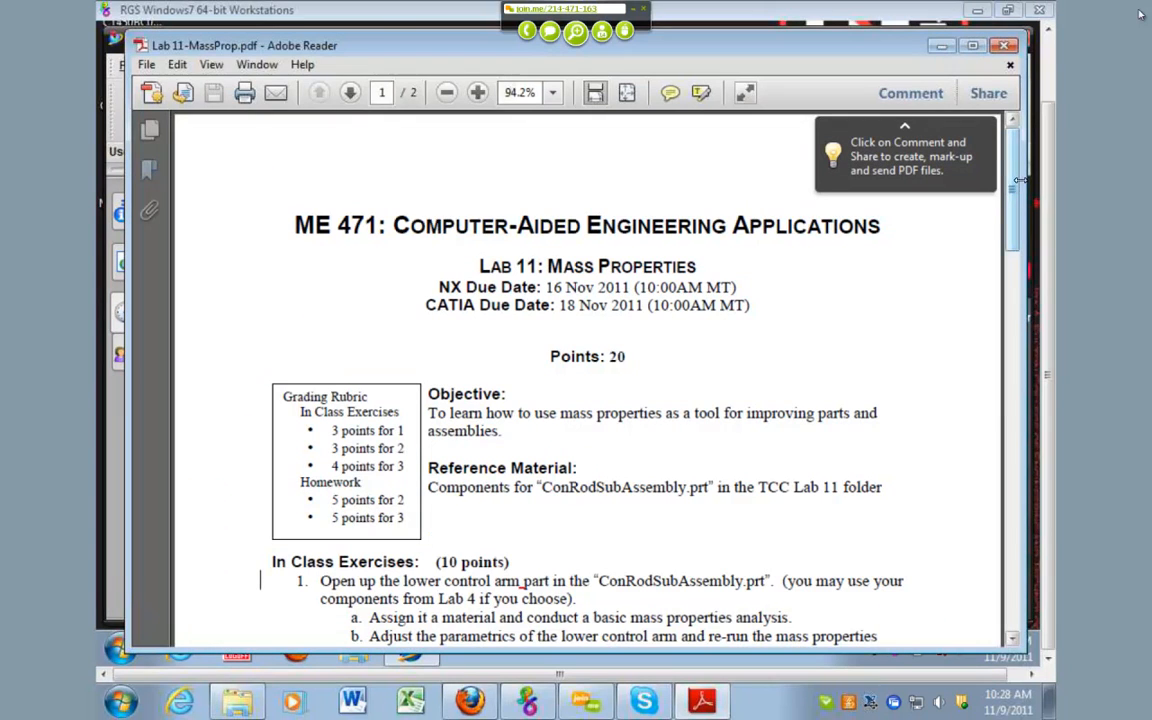
pyautogui.moveTo(1015, 187); pyautogui.dragTo(1008, 255)
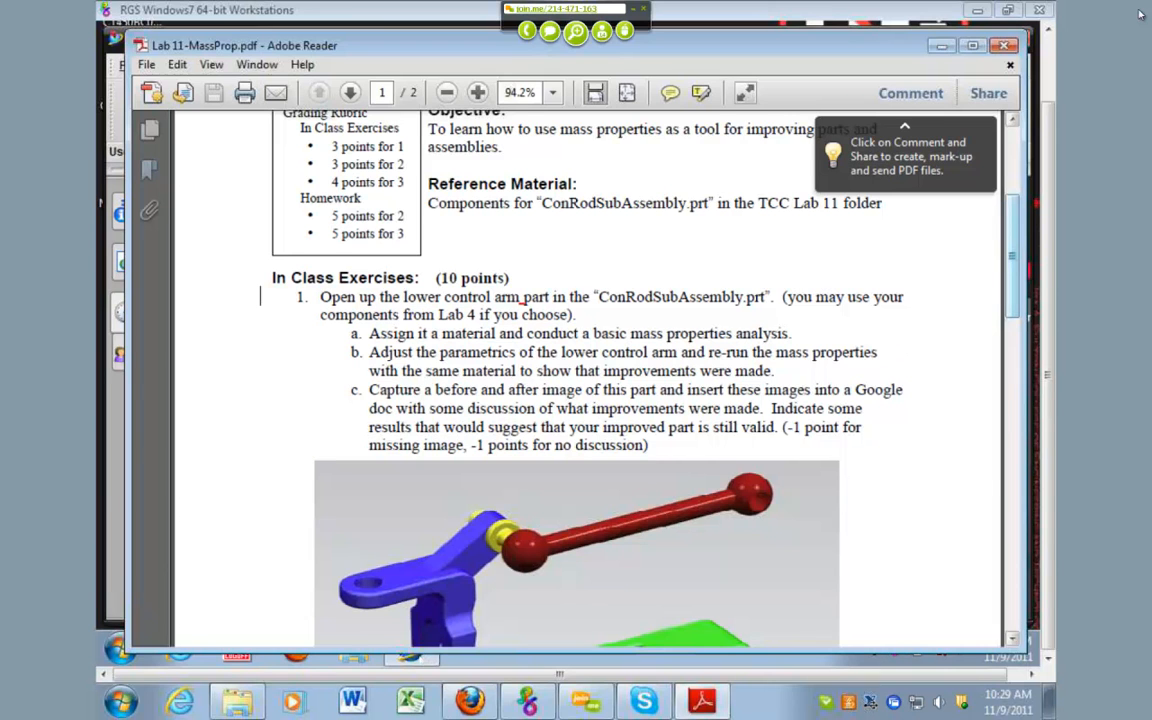
# Switch to NX and open the ConnRodSubAssembly part file from ME 471 TA stuff, lab 11, ConnRodSubAssembly folder.
pyautogui.click(411, 656)
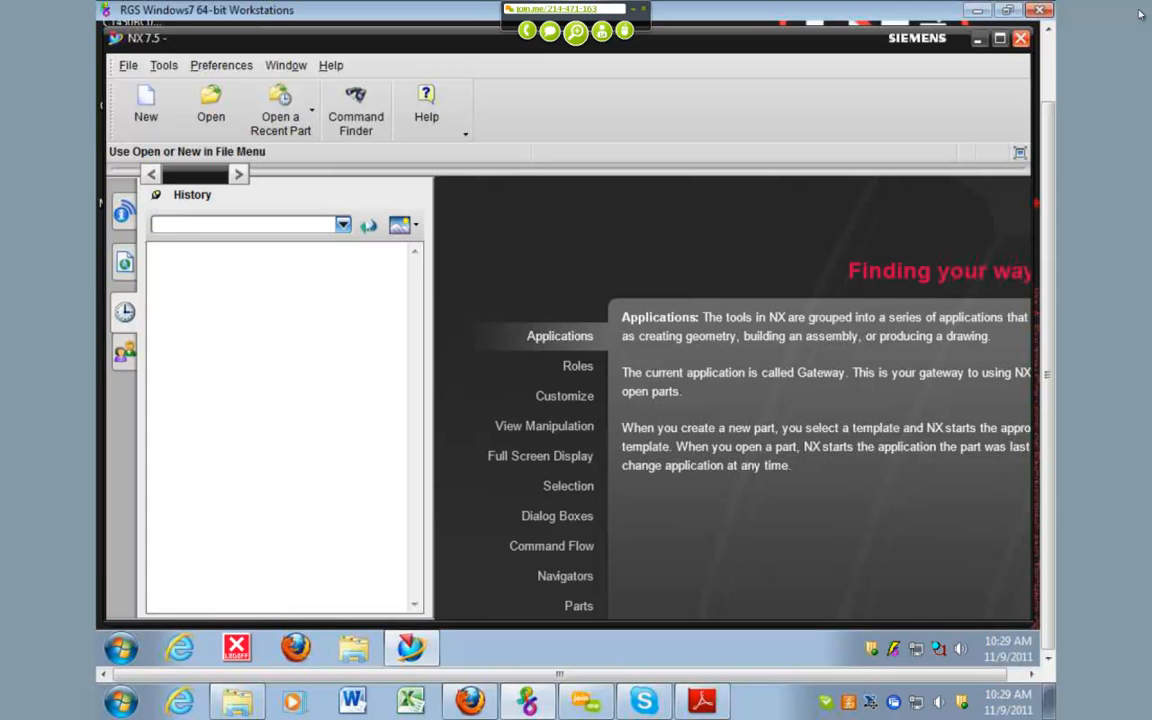
pyautogui.click(211, 102)
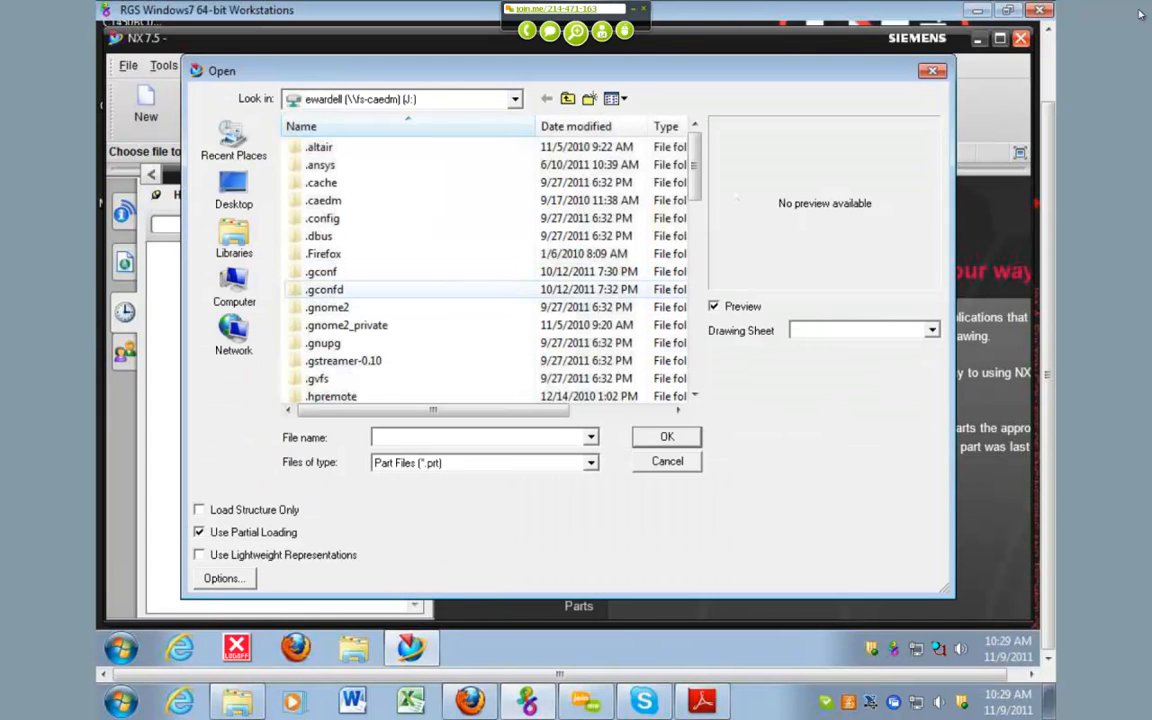
pyautogui.scroll(-5, 413, 313)
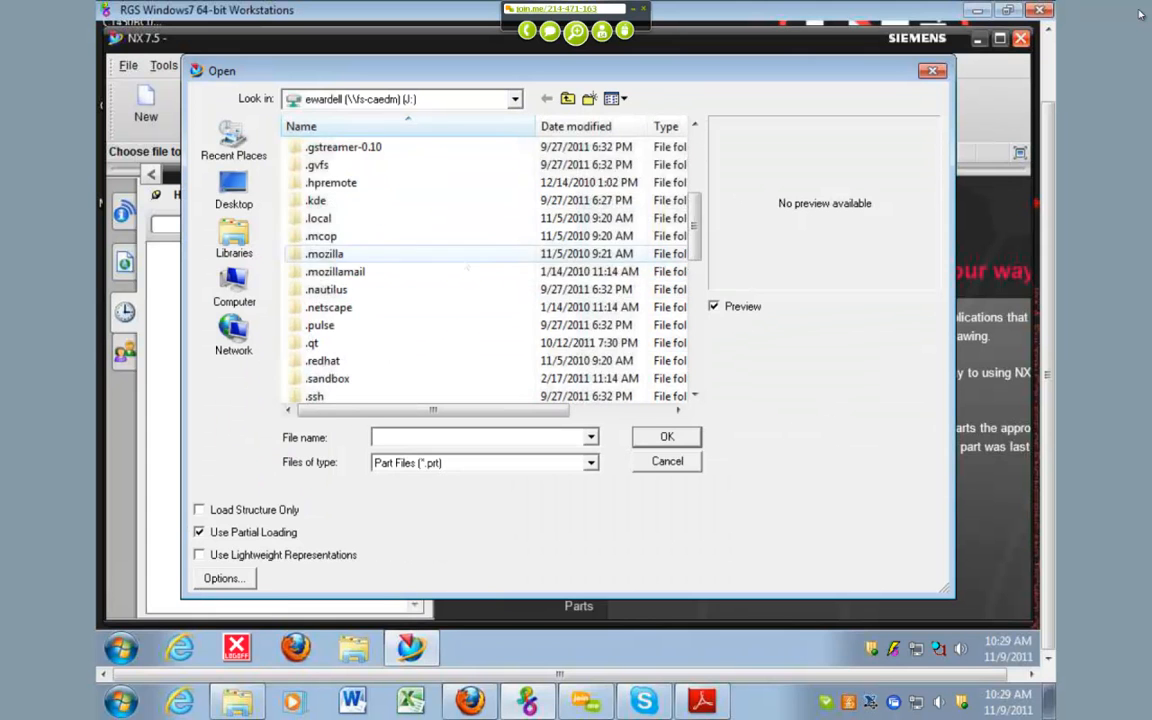
pyautogui.scroll(-4, 405, 308)
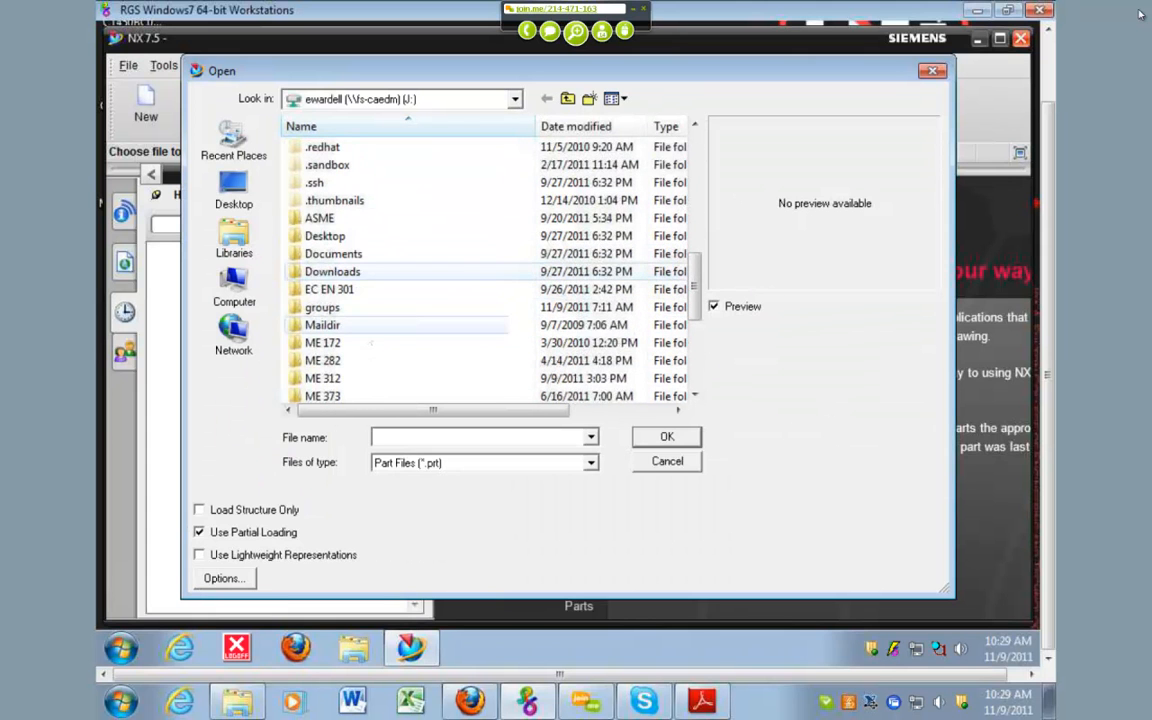
pyautogui.doubleClick(343, 378)
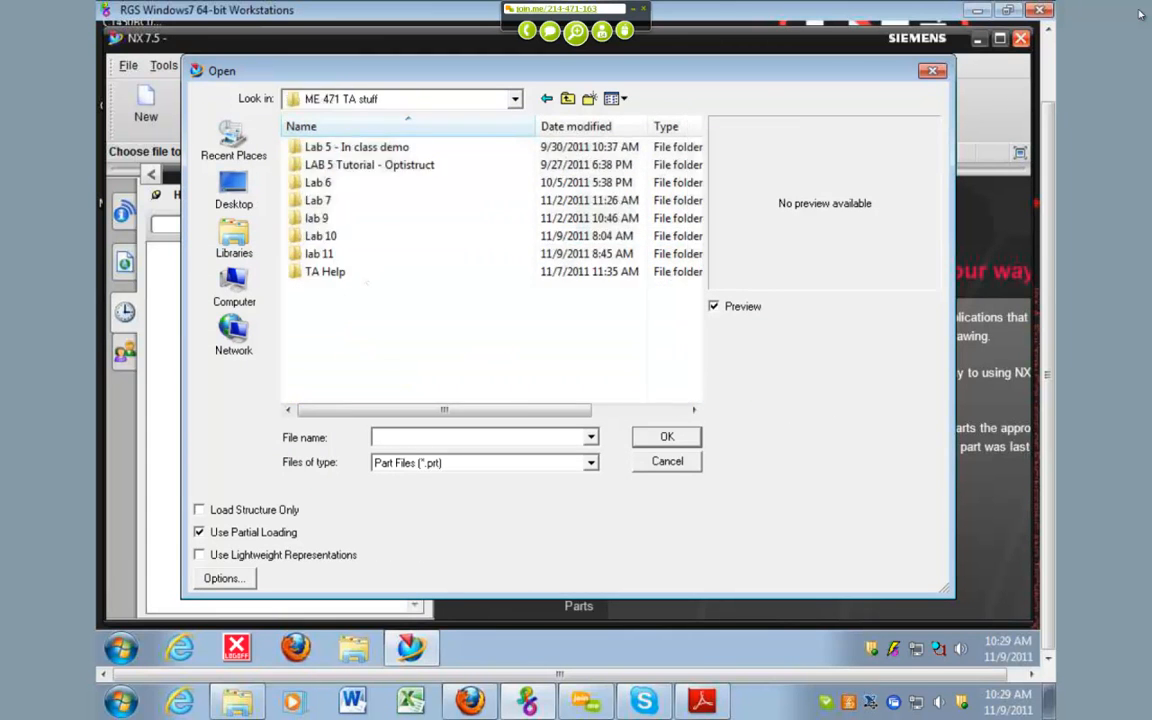
pyautogui.doubleClick(319, 253)
pyautogui.doubleClick(355, 146)
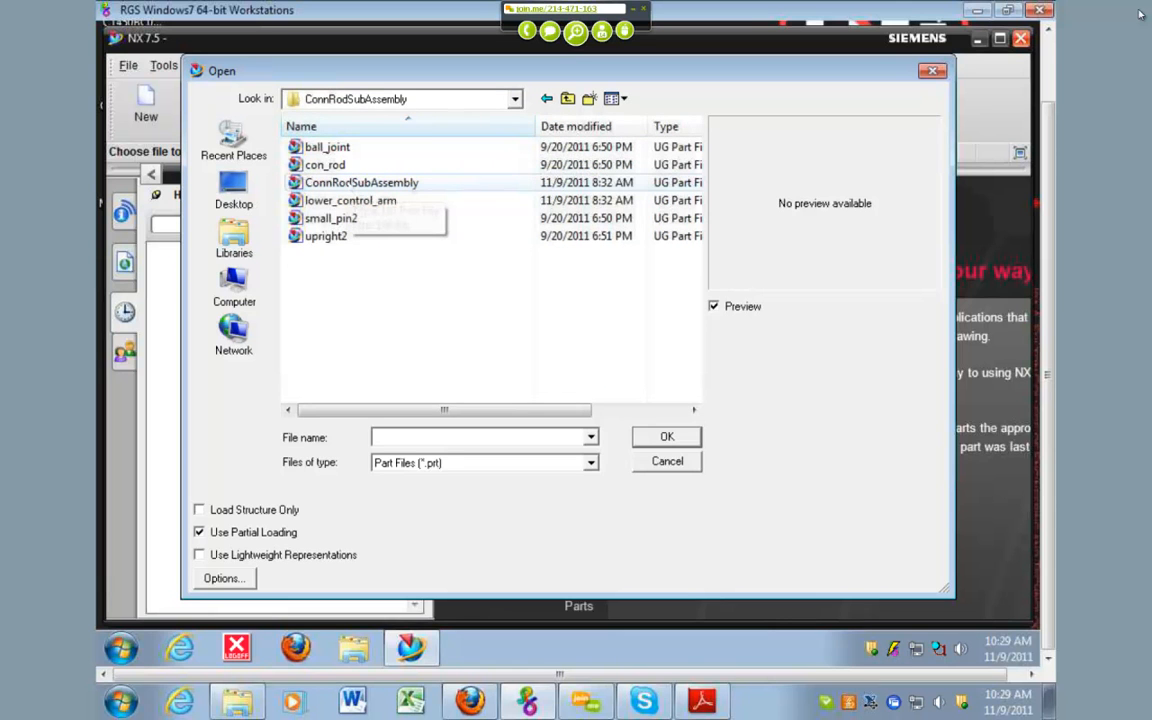
pyautogui.doubleClick(350, 182)
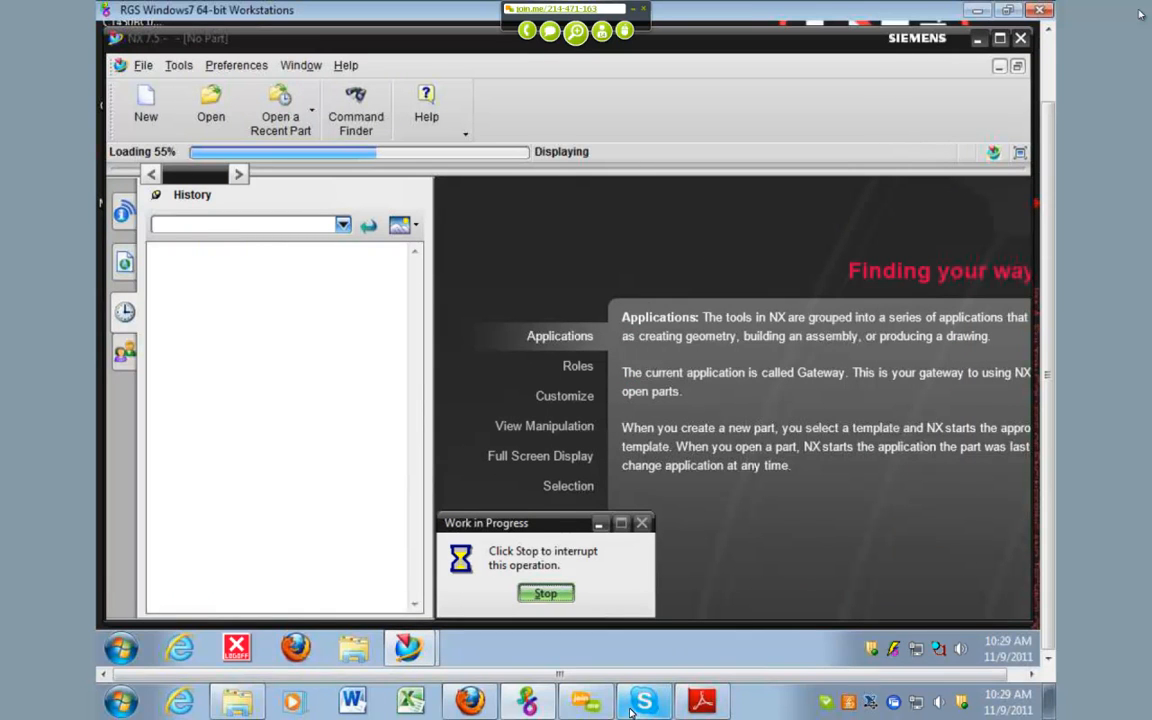
# Look at the assembly picture in the Lab 11 PDF and compare it with the assembly opened in NX.
pyautogui.click(693, 685)
pyautogui.scroll(-7, 551, 335)
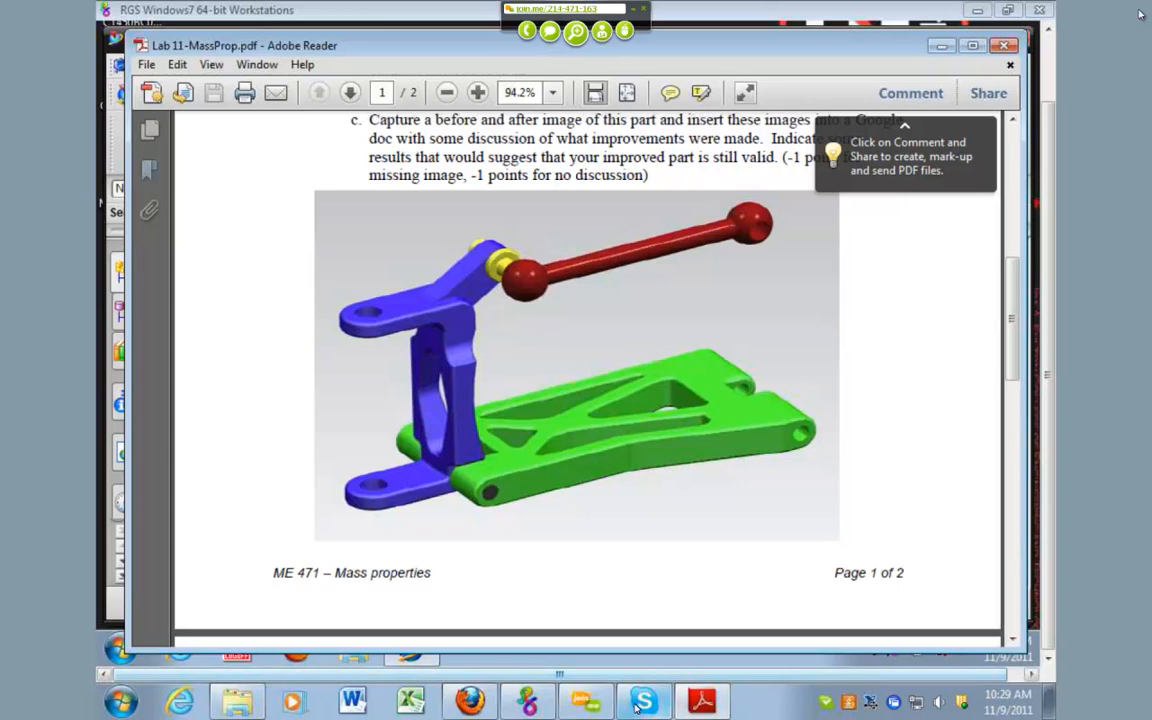
pyautogui.click(543, 706)
pyautogui.moveTo(760, 440); pyautogui.dragTo(868, 410, button='middle')
pyautogui.moveTo(765, 352); pyautogui.dragTo(695, 470, button='middle')
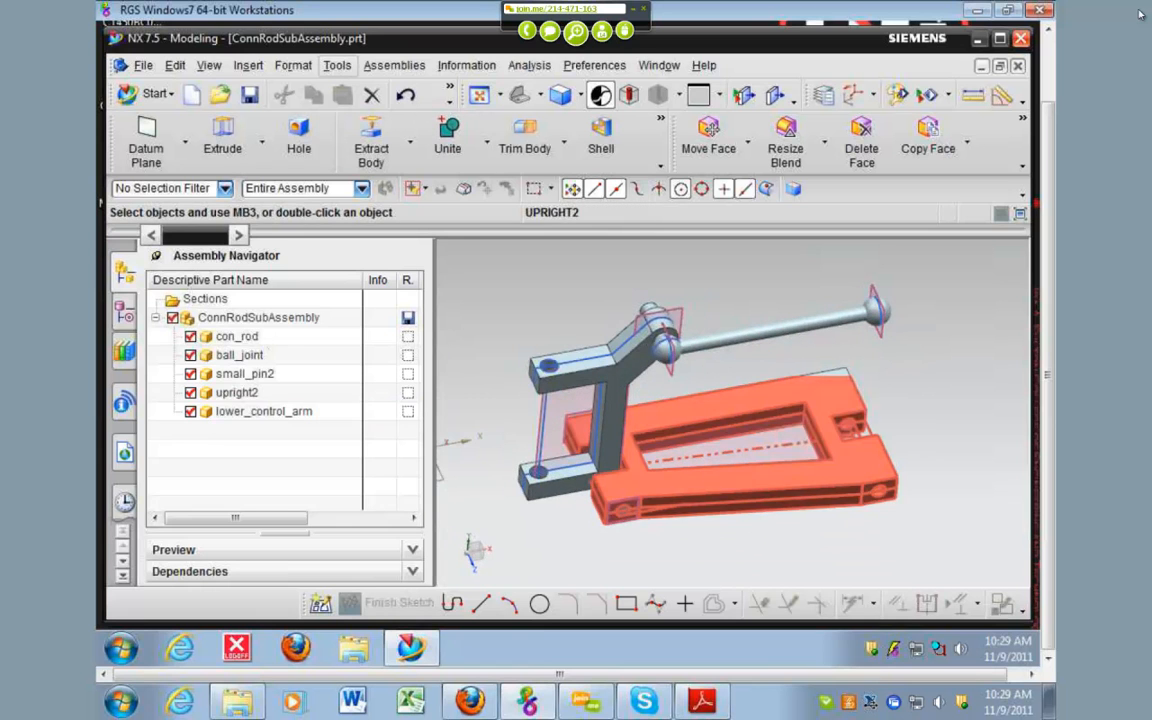
# Make lower_control_arm the work part to load it and return the work part to ConnRodSubAssembly.
pyautogui.click(258, 411)
pyautogui.doubleClick(258, 411)
pyautogui.doubleClick(258, 317)
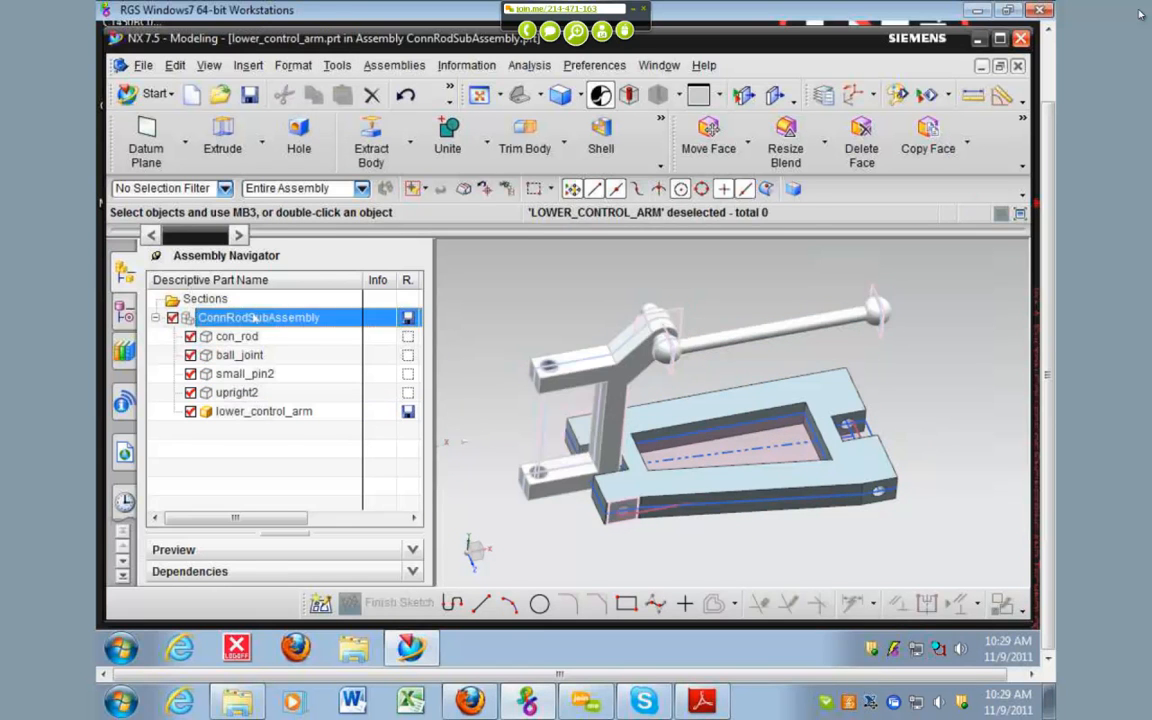
# Set the assembly expression THICKNESS_lower_control_arm to 3 mm.
pyautogui.click(337, 65)
pyautogui.click(378, 87)
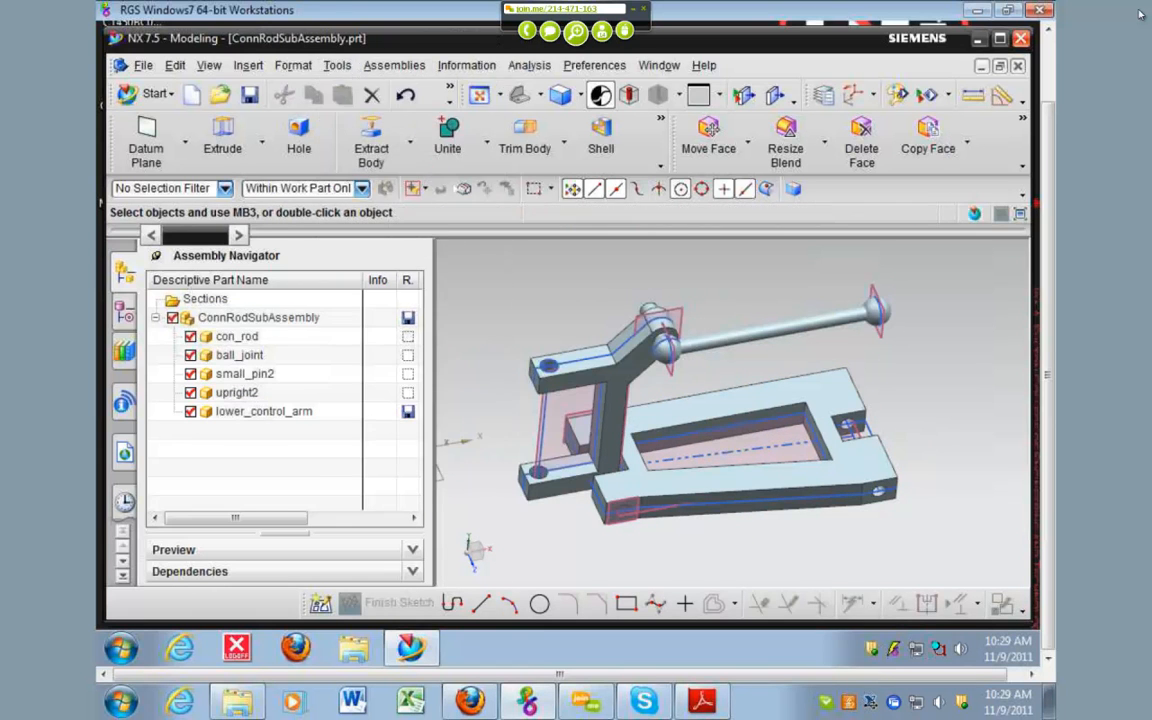
pyautogui.scroll(-3, 581, 408)
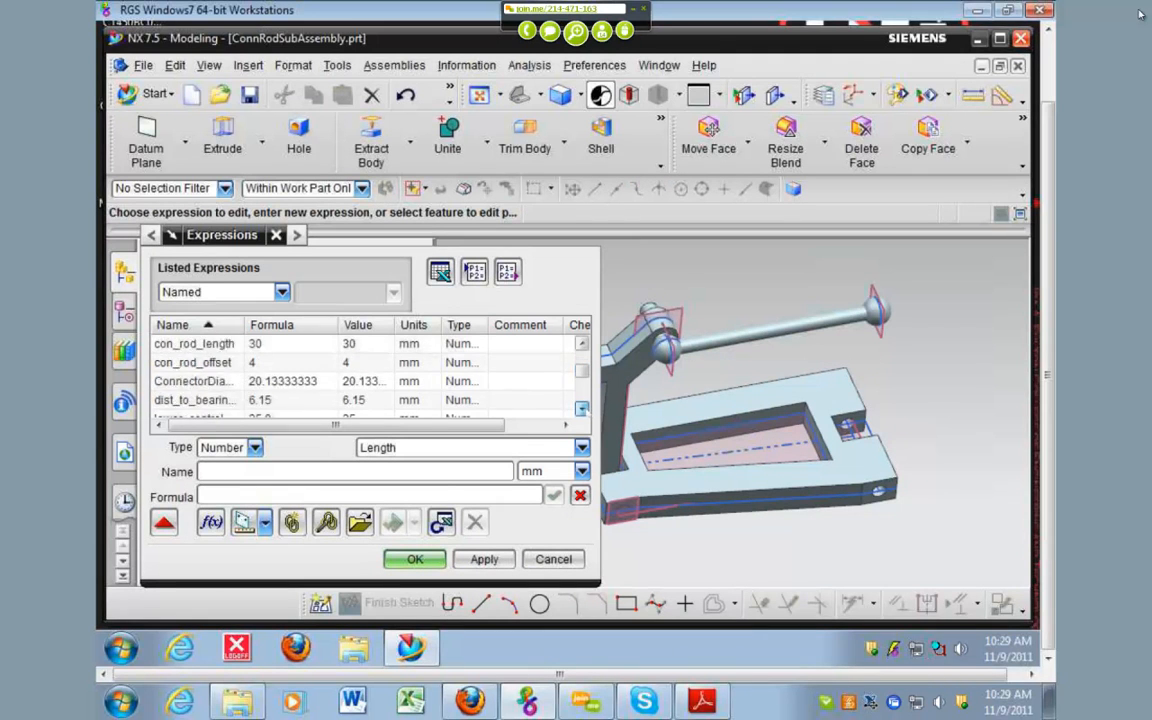
pyautogui.scroll(-2, 581, 408)
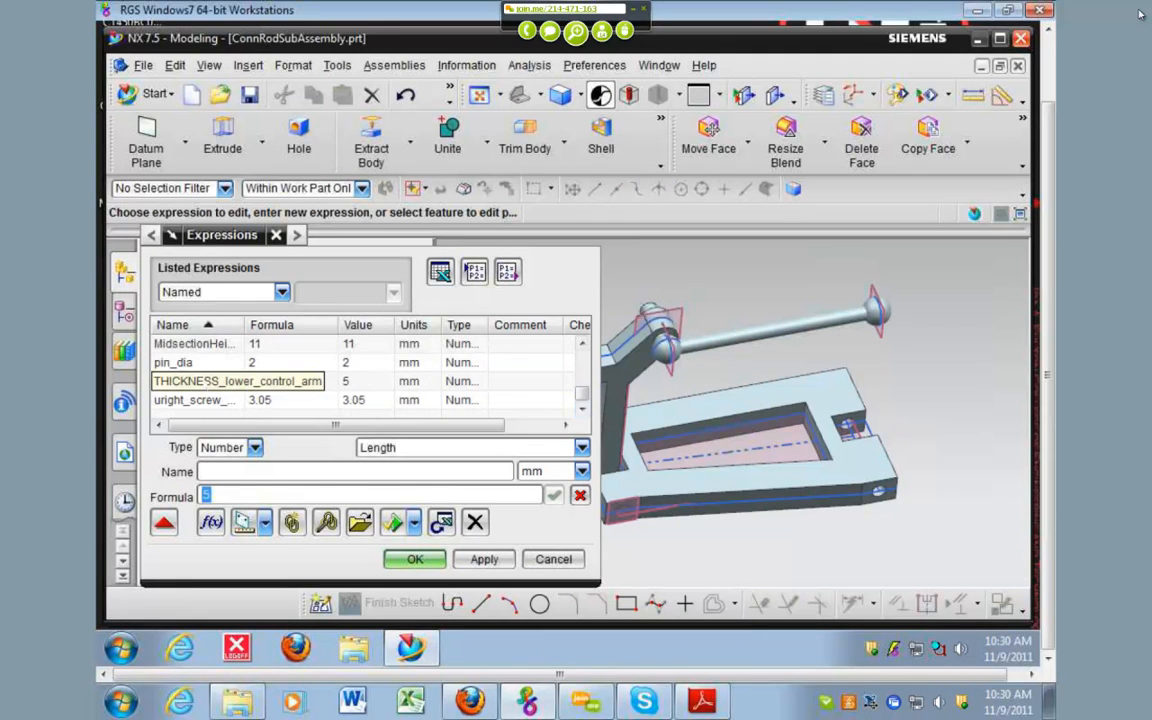
pyautogui.click(195, 381)
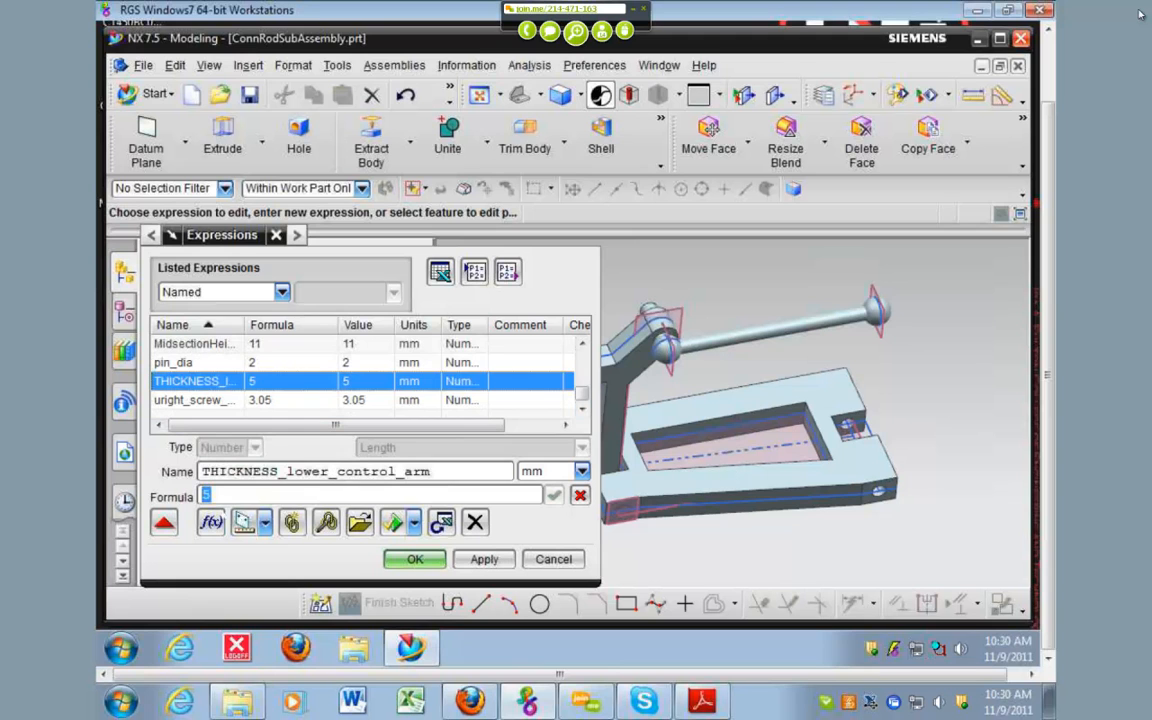
pyautogui.write('3')
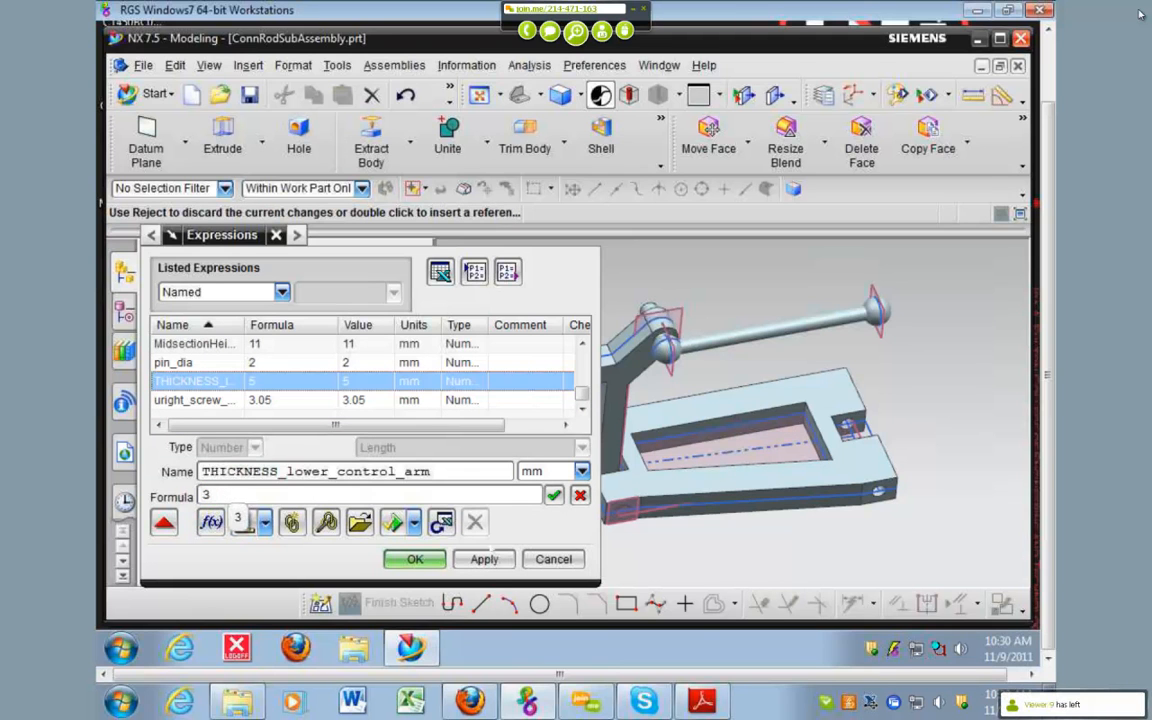
pyautogui.press('Return')
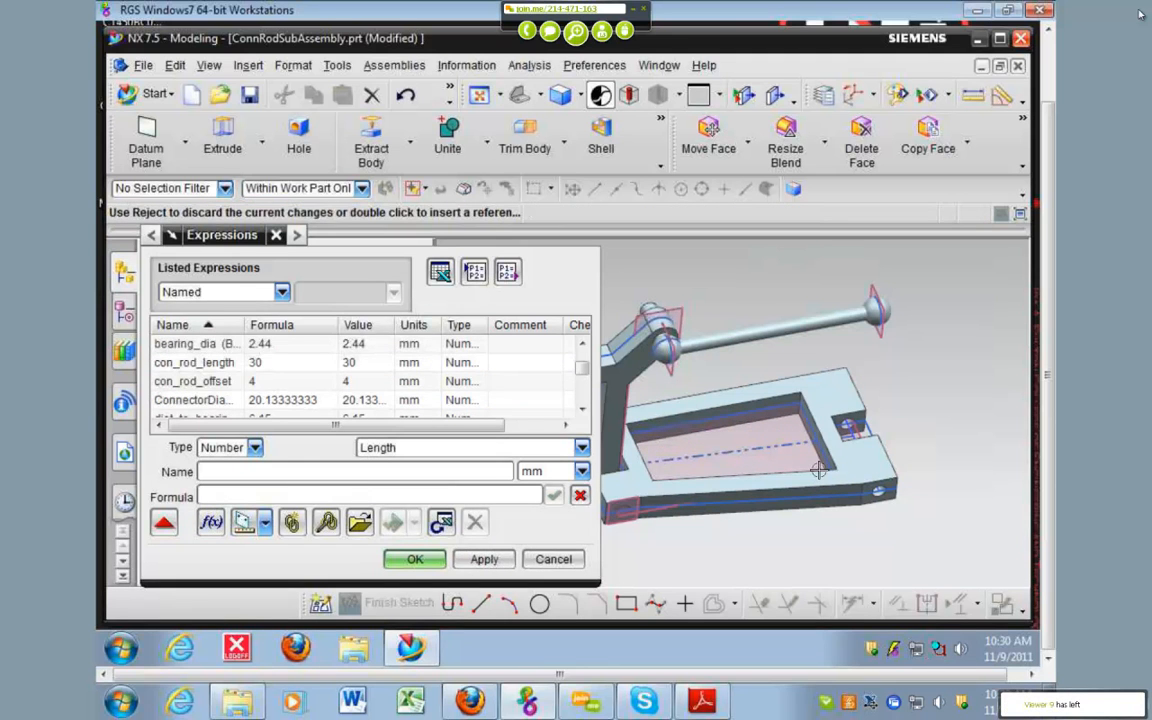
pyautogui.click(415, 560)
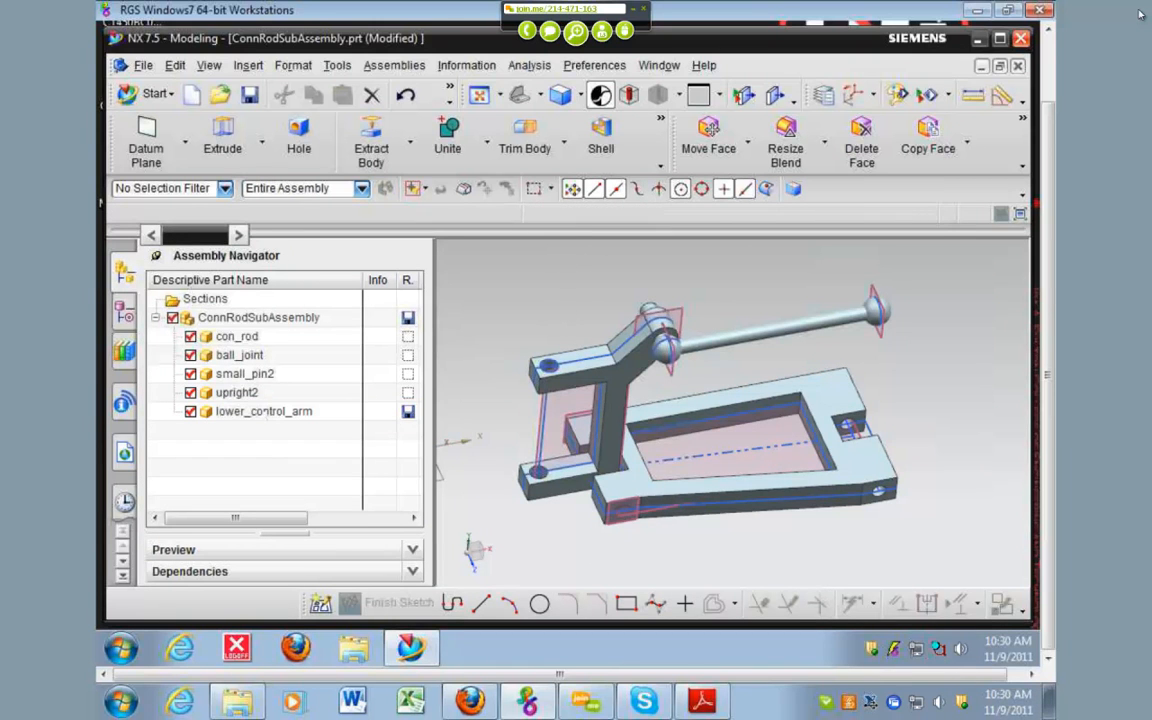
# Display lower_control_arm as its own part and assign the ABS material to its solid body.
pyautogui.rightClick(268, 411)
pyautogui.click(300, 195)
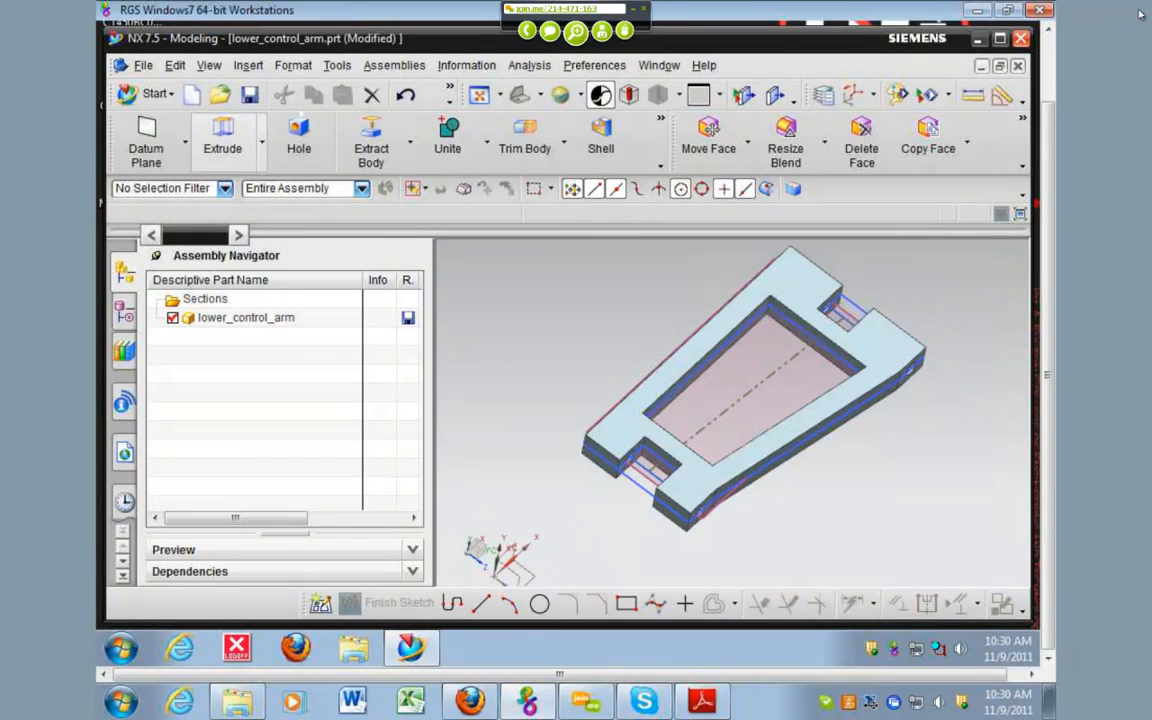
pyautogui.click(337, 65)
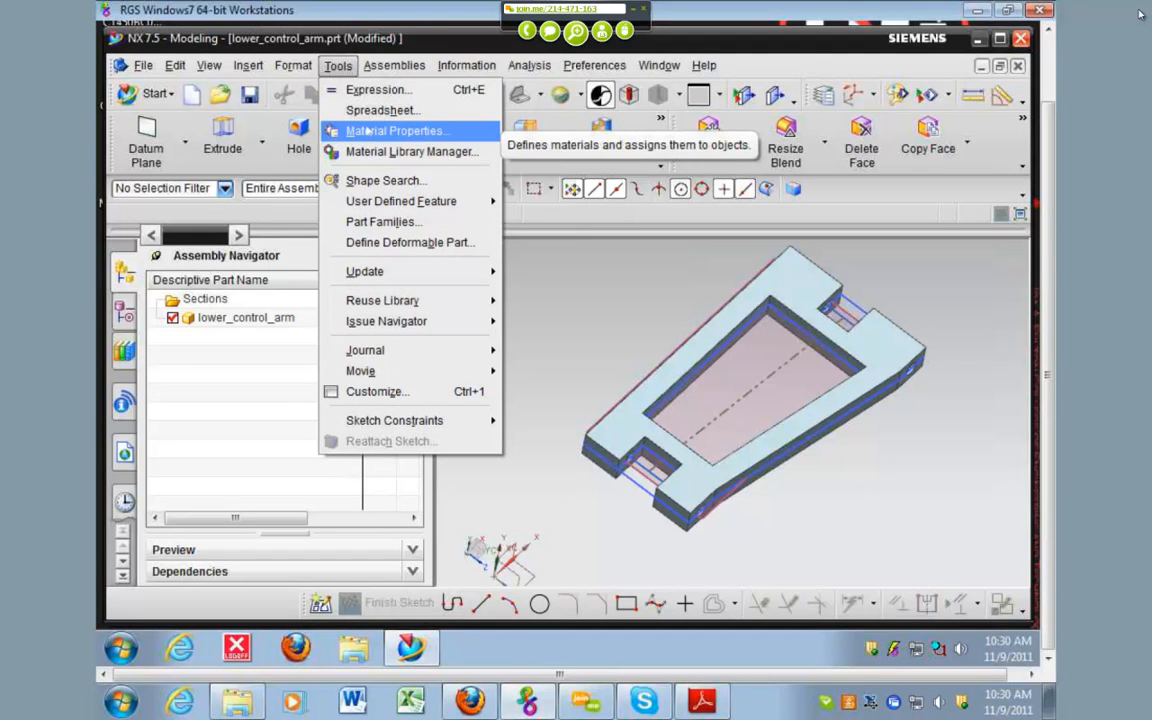
pyautogui.click(367, 131)
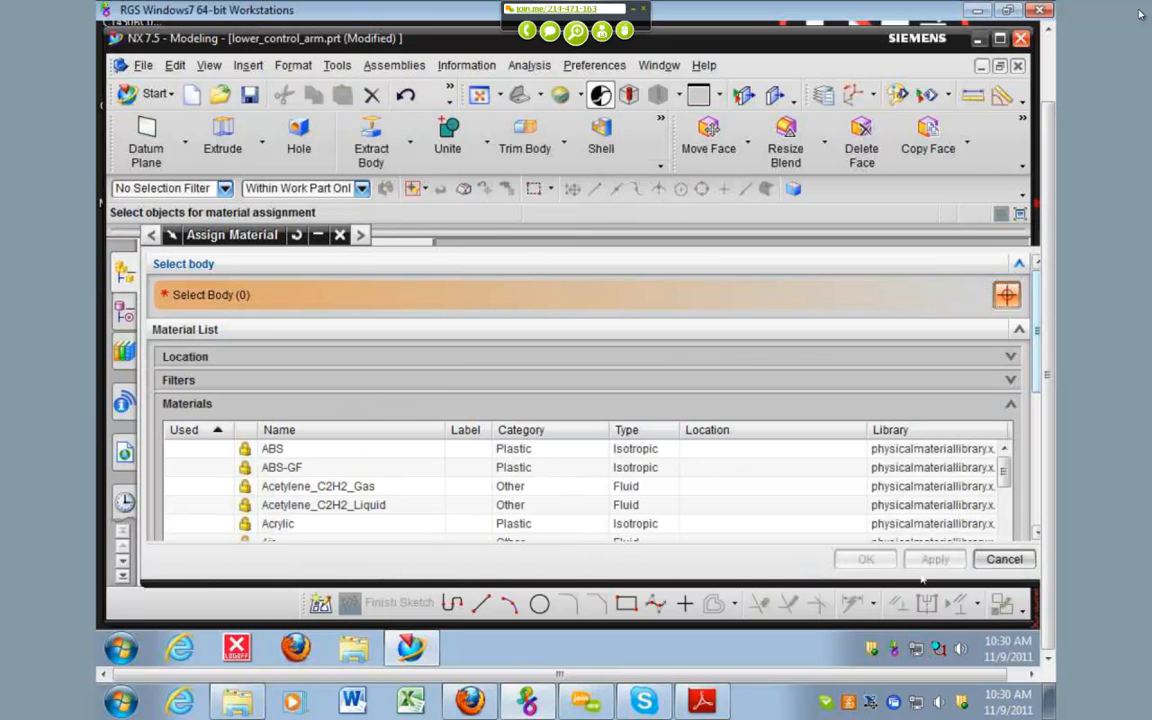
pyautogui.moveTo(1035, 464); pyautogui.dragTo(603, 440)
pyautogui.click(726, 323)
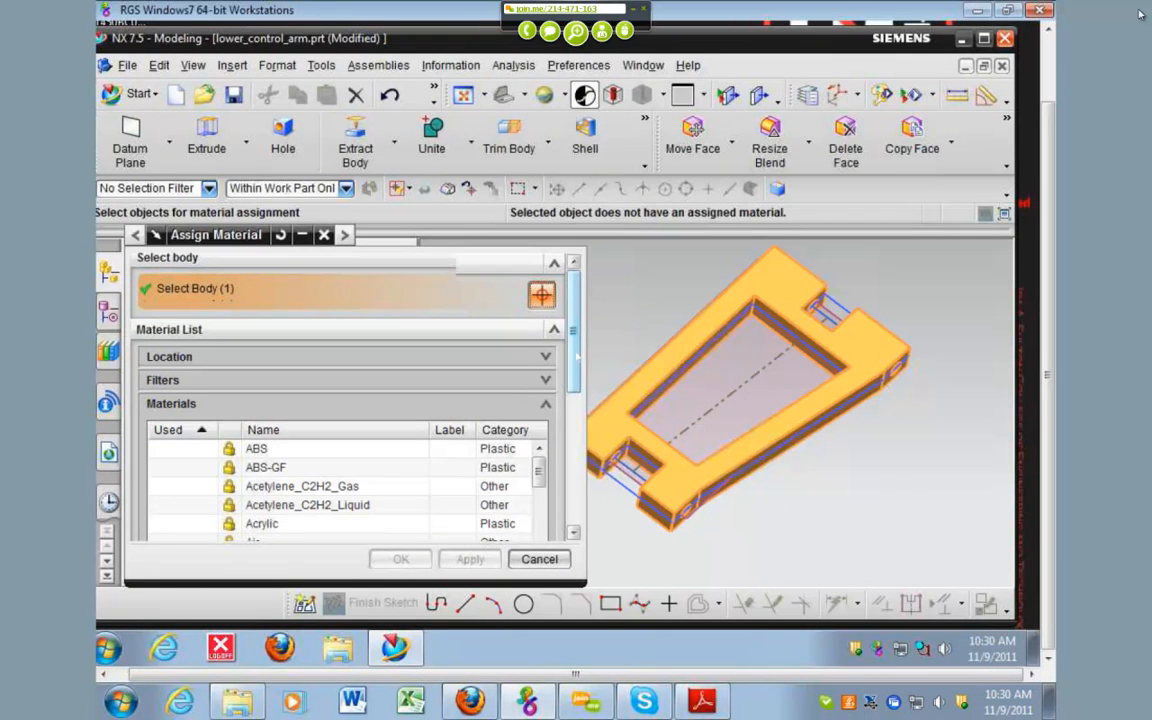
pyautogui.scroll(-2, 350, 420)
pyautogui.click(307, 396)
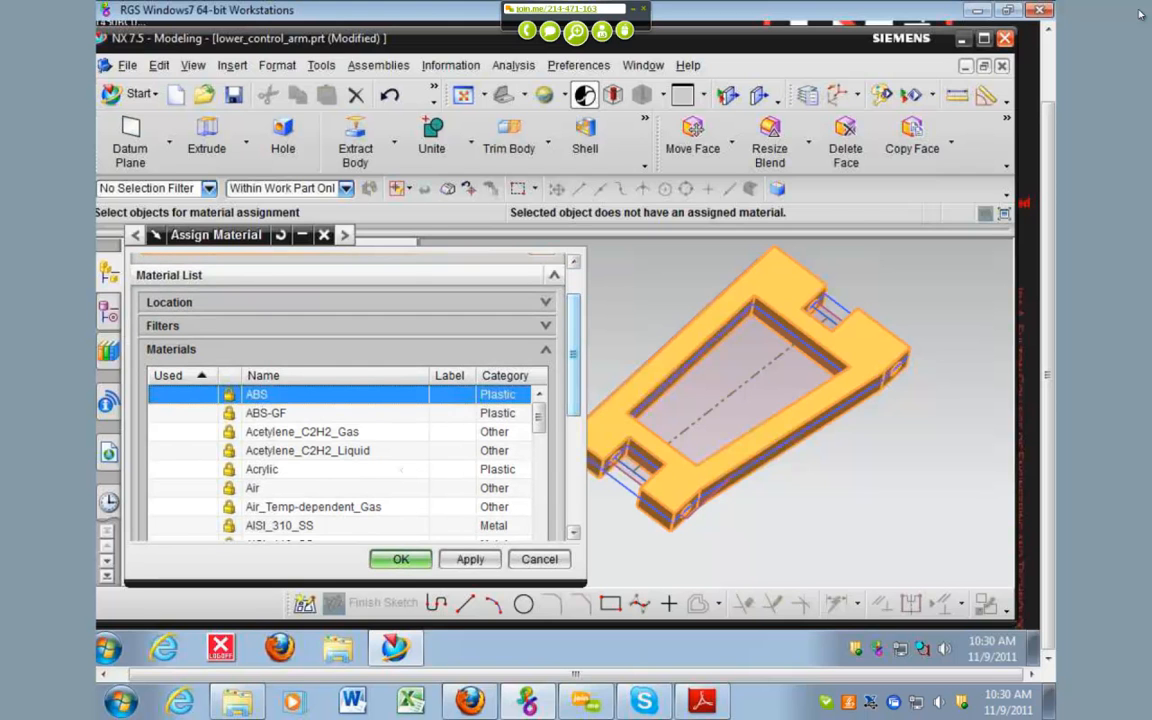
pyautogui.click(460, 559)
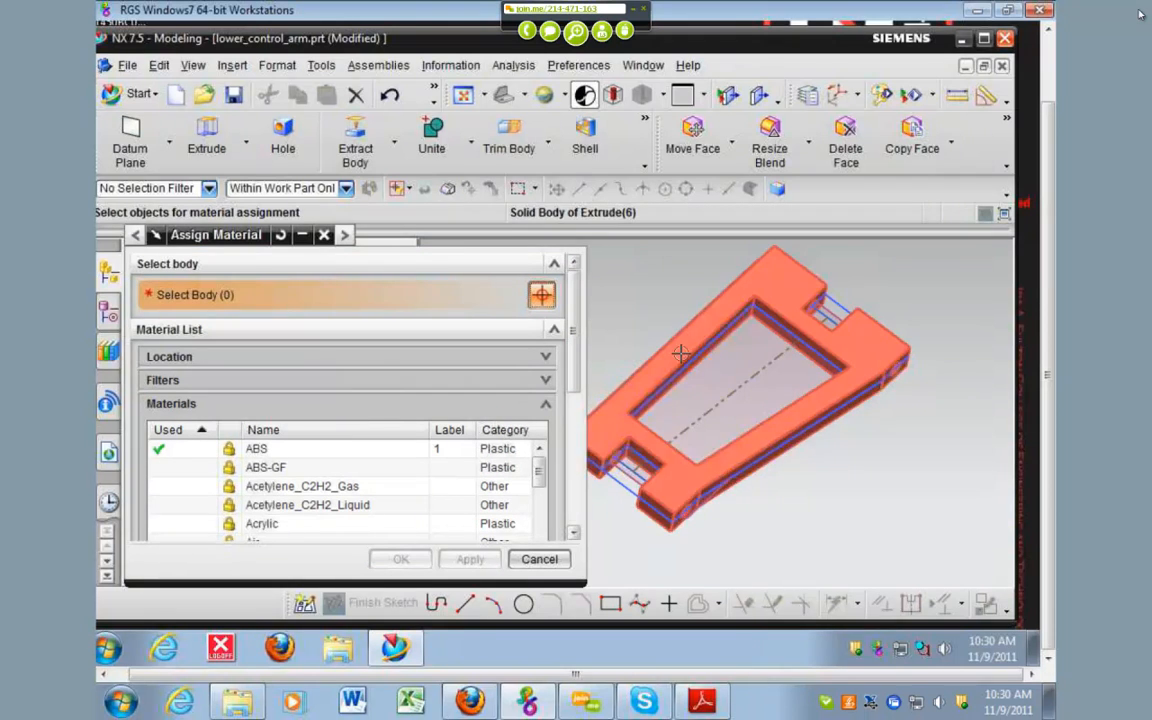
pyautogui.press('Escape')
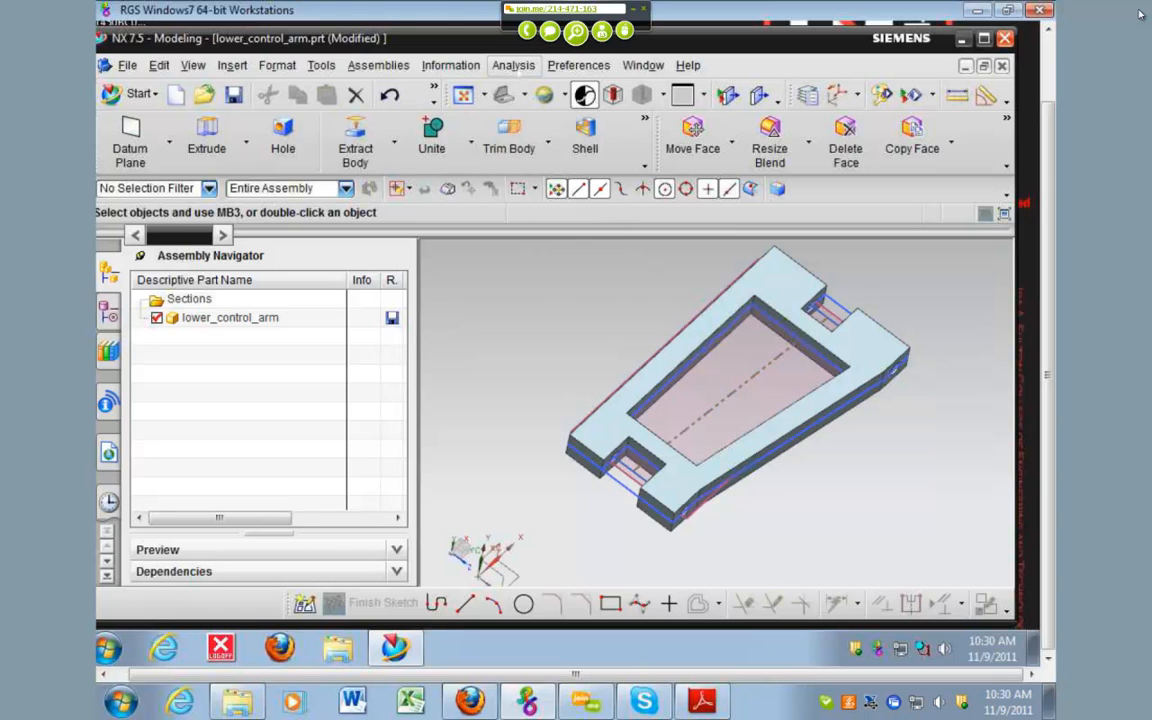
# Change lower_control_arm from Modeling to the Advanced Simulation application.
pyautogui.click(516, 66)
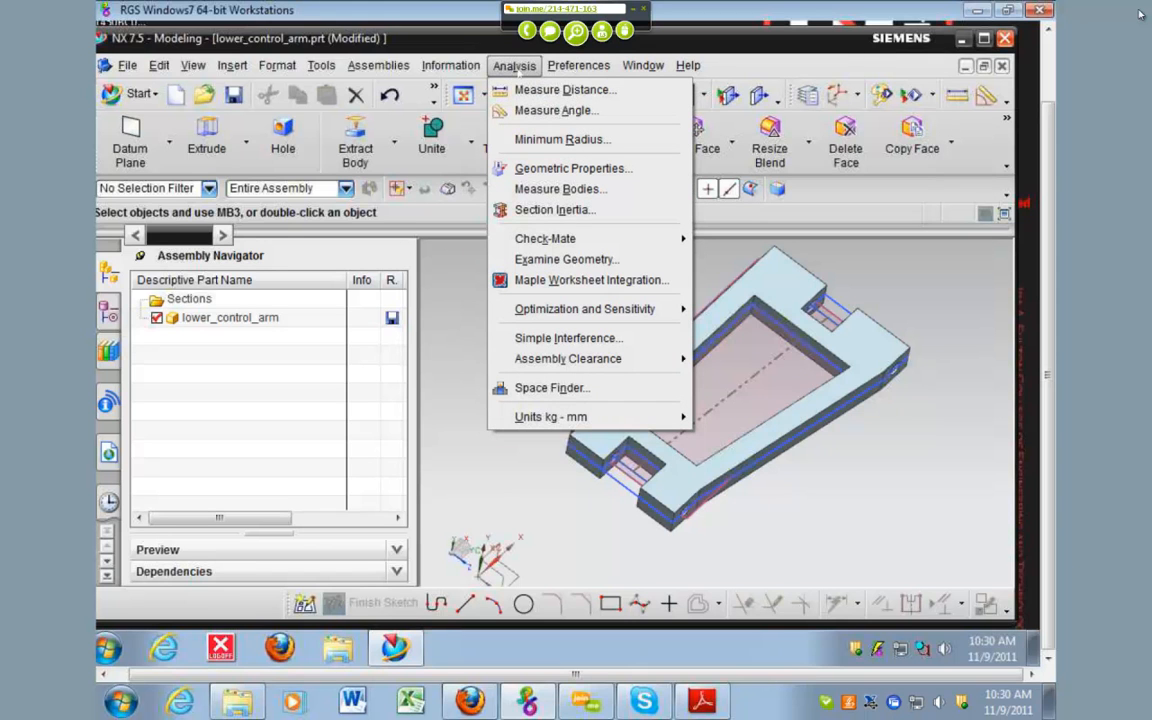
pyautogui.click(421, 66)
pyautogui.click(133, 94)
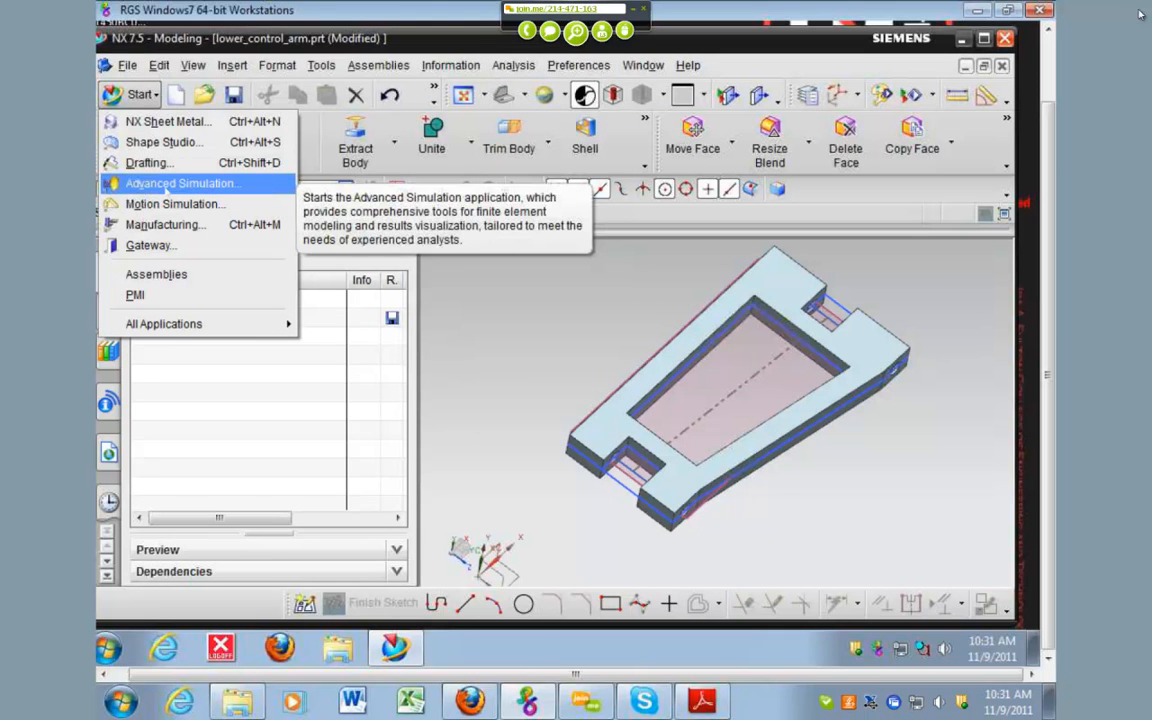
pyautogui.click(170, 184)
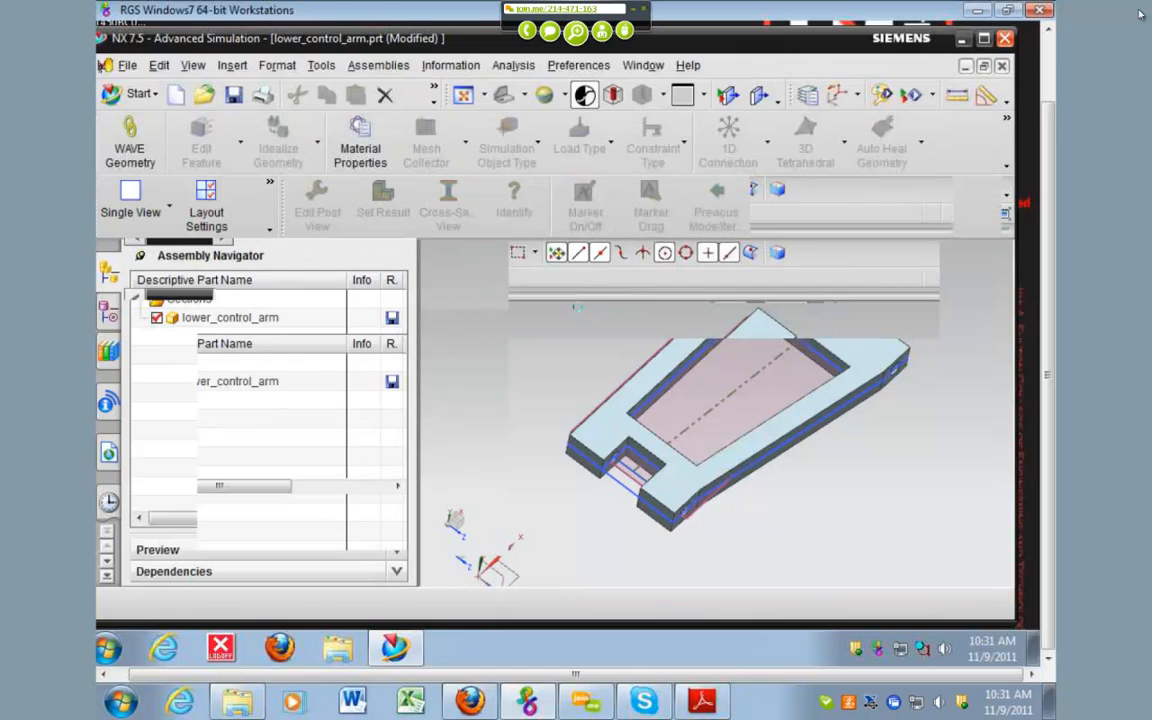
# Run Advanced Weight Management on the lower_control_arm work part to calculate its mass properties at 0.99 accuracy.
pyautogui.click(514, 65)
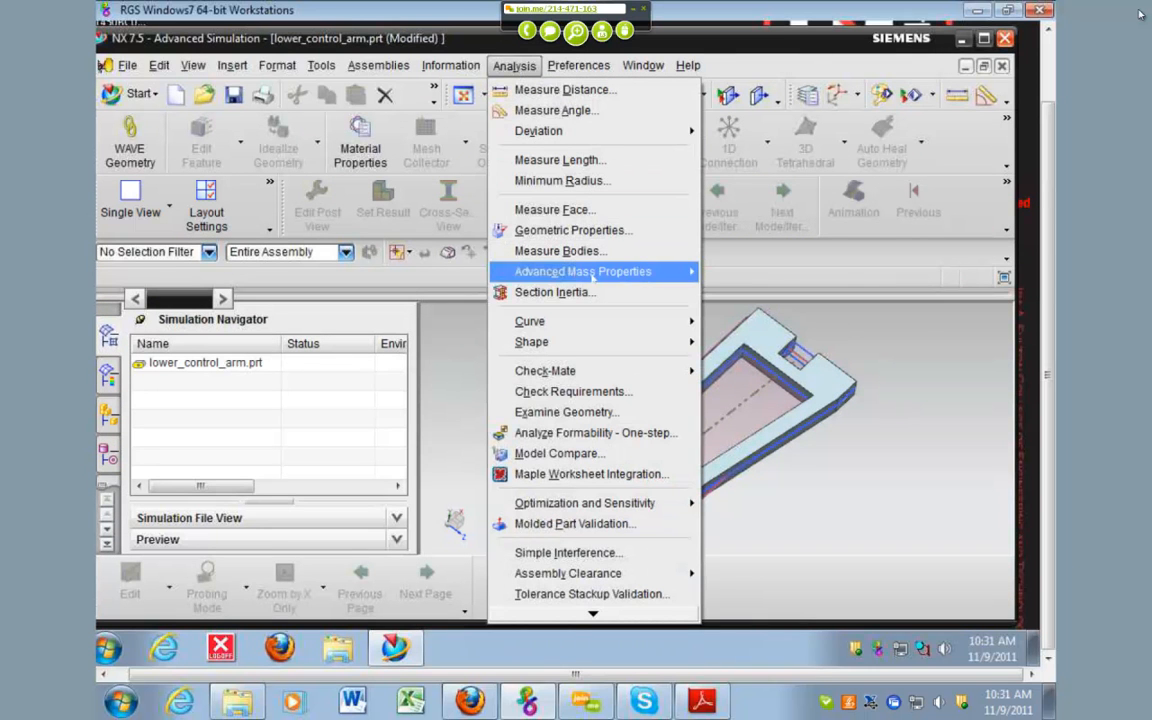
pyautogui.moveTo(593, 278)
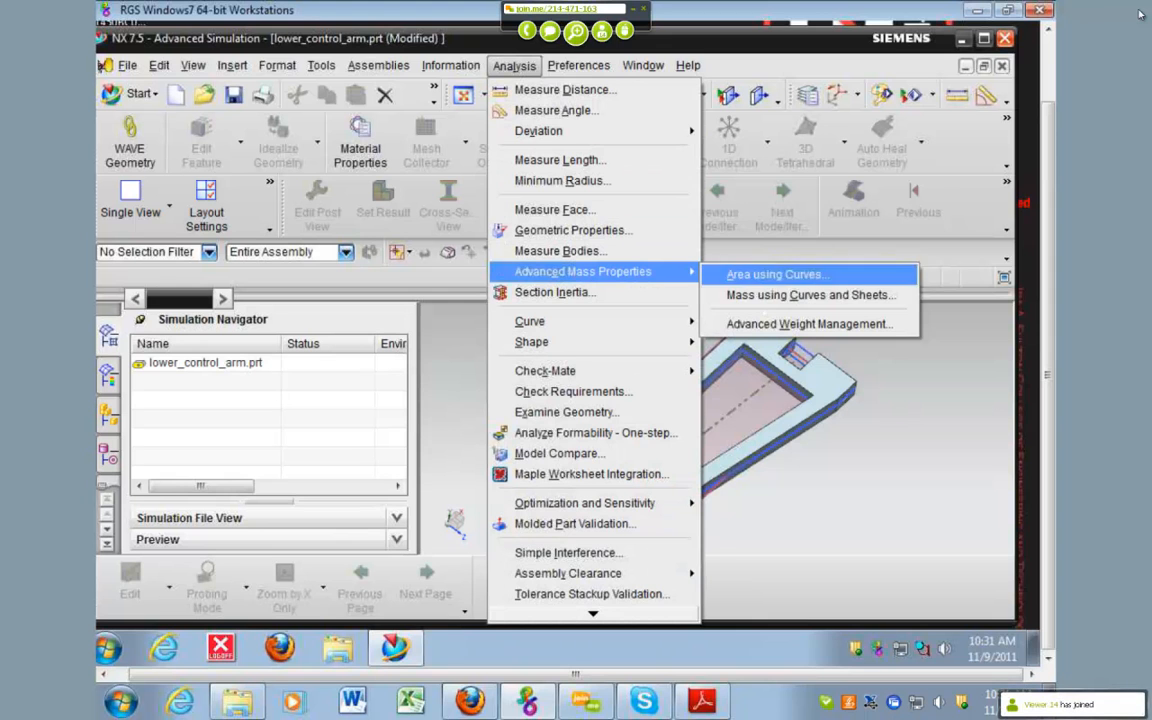
pyautogui.click(768, 324)
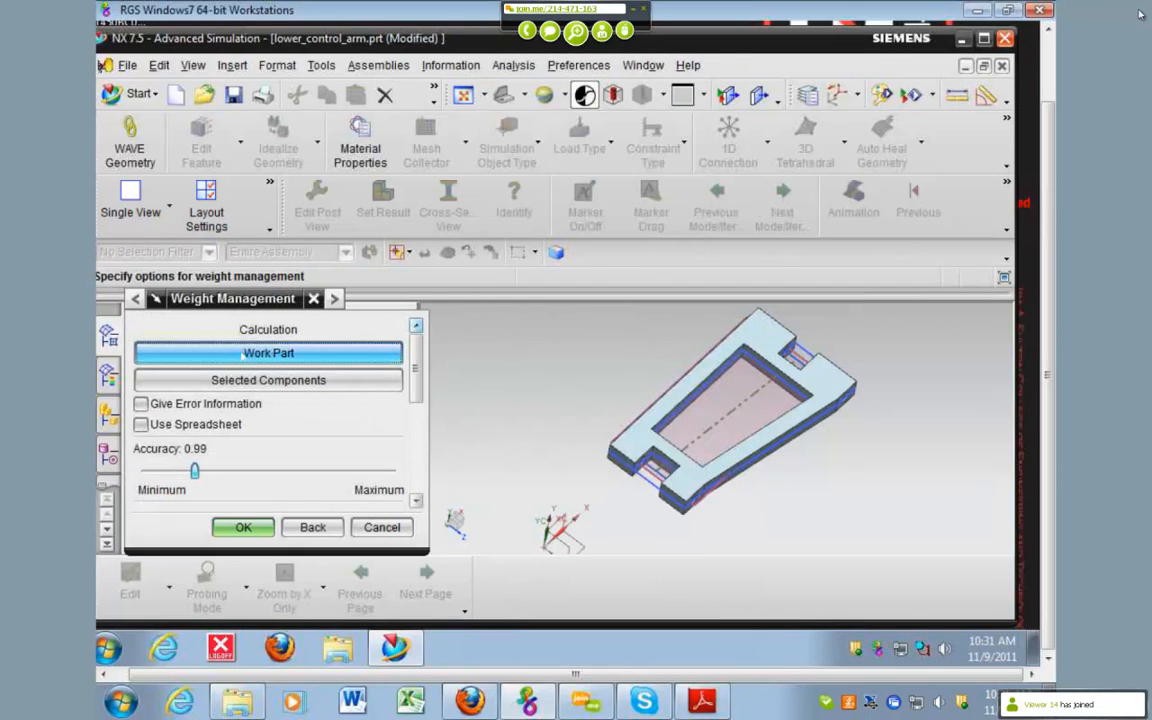
pyautogui.click(268, 353)
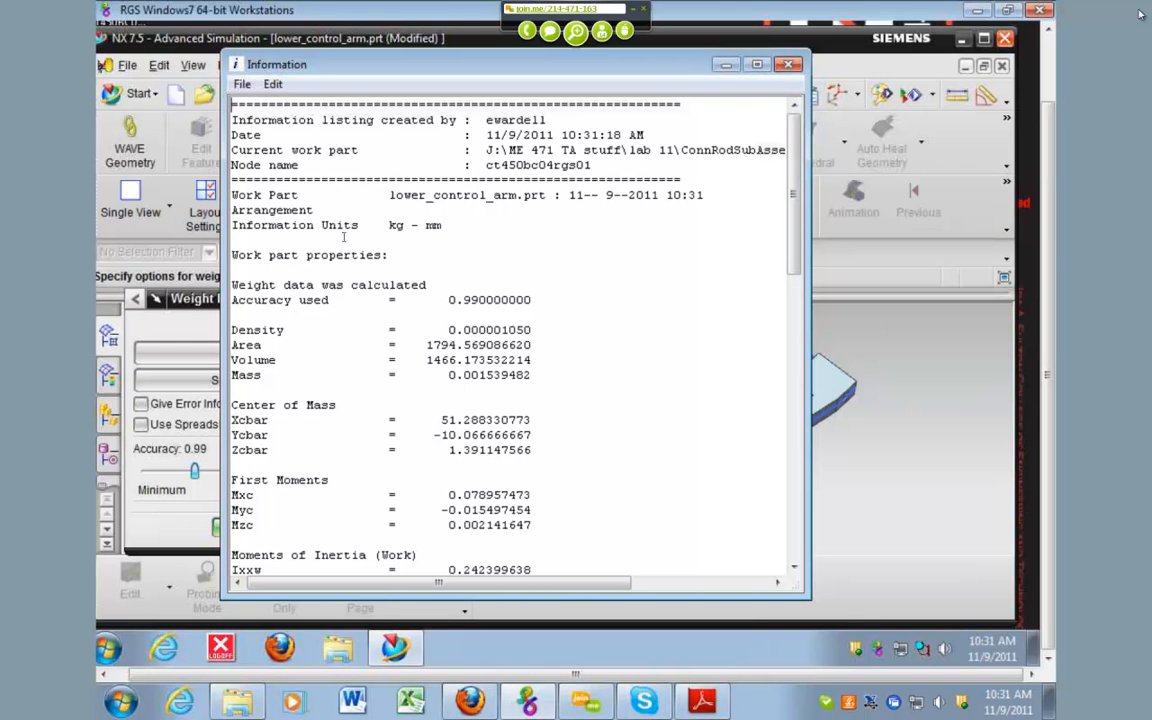
# Examine the mass properties report for its units, density, mass, center of mass, moments of inertia and radii of gyration.
pyautogui.moveTo(381, 225); pyautogui.dragTo(419, 226)
pyautogui.click(466, 328)
pyautogui.doubleClick(451, 330)
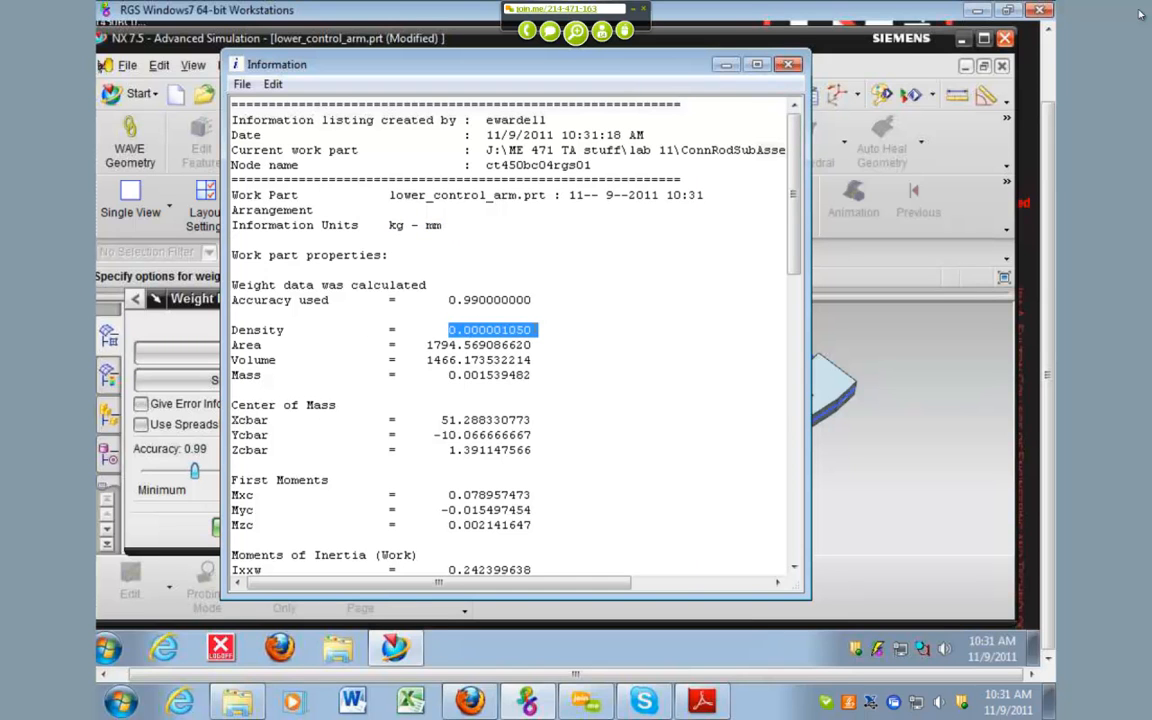
pyautogui.click(516, 330)
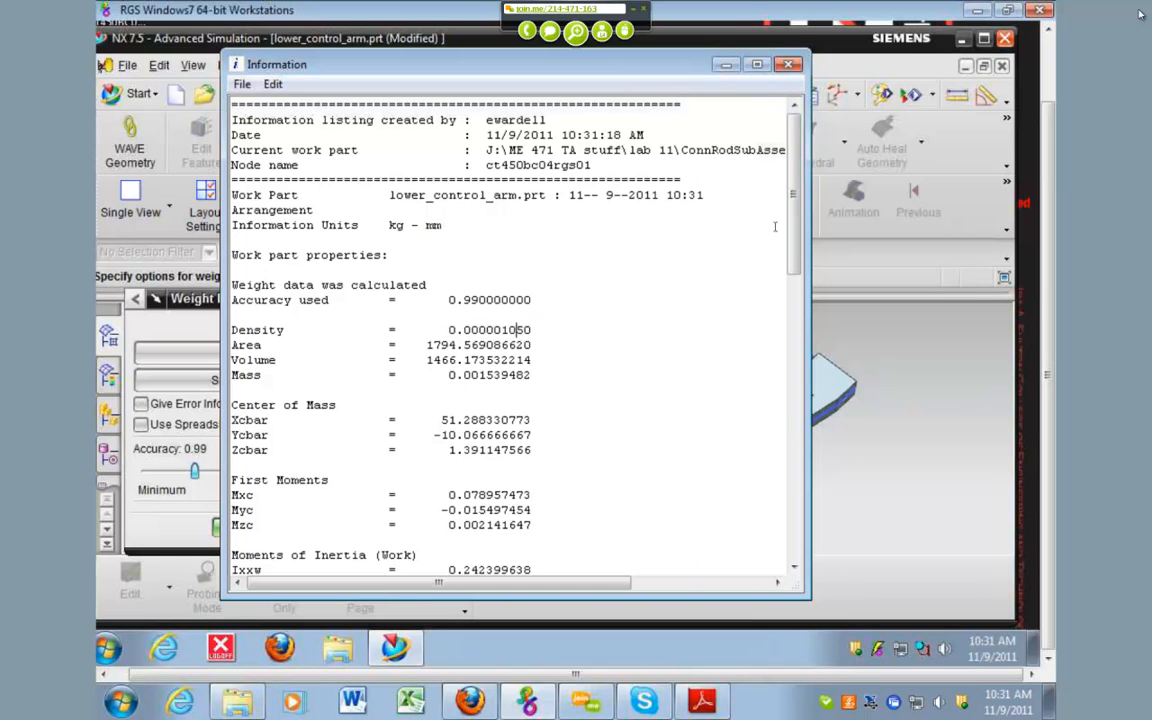
pyautogui.scroll(-2, 774, 226)
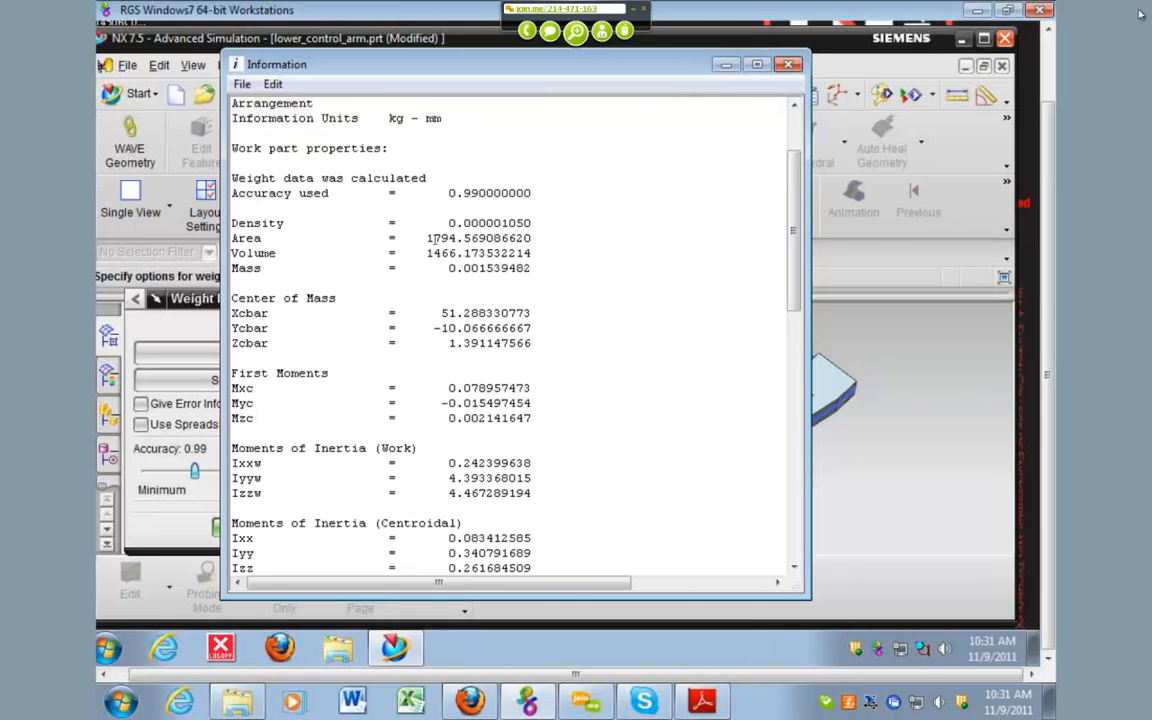
pyautogui.moveTo(780, 225); pyautogui.dragTo(628, 225)
pyautogui.moveTo(450, 68); pyautogui.dragTo(342, 68)
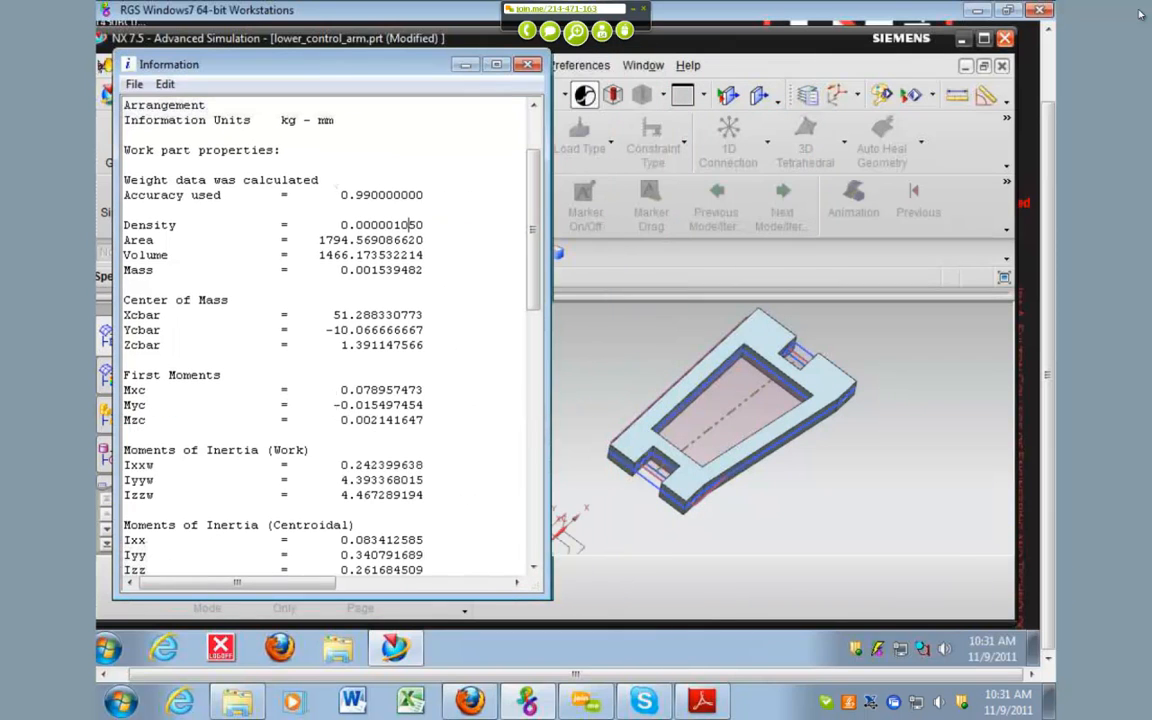
pyautogui.moveTo(347, 271); pyautogui.dragTo(411, 272)
pyautogui.click(417, 272)
pyautogui.scroll(-3, 533, 230)
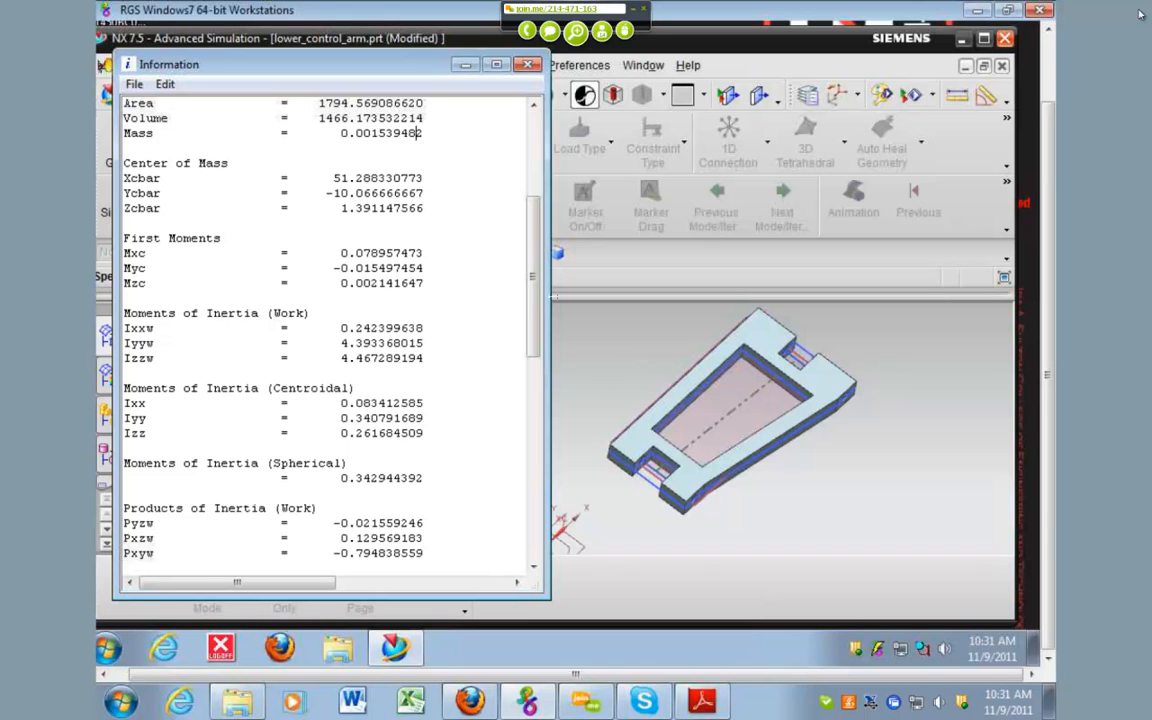
pyautogui.scroll(-12, 533, 330)
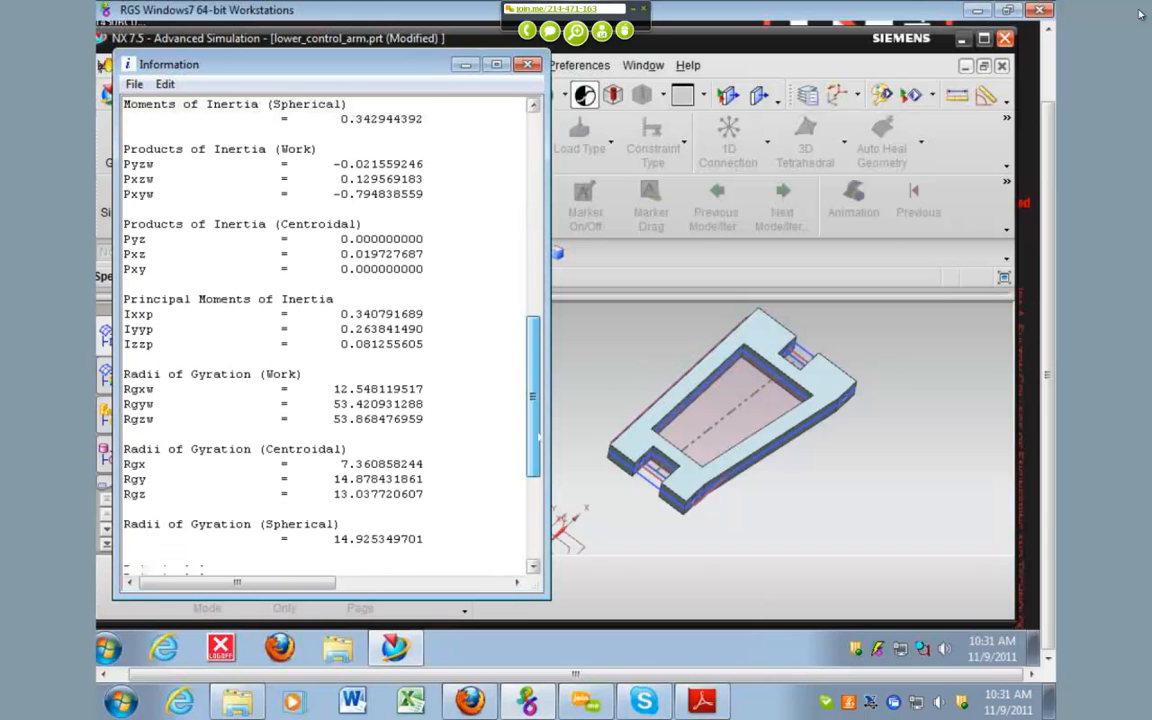
pyautogui.scroll(-1, 533, 460)
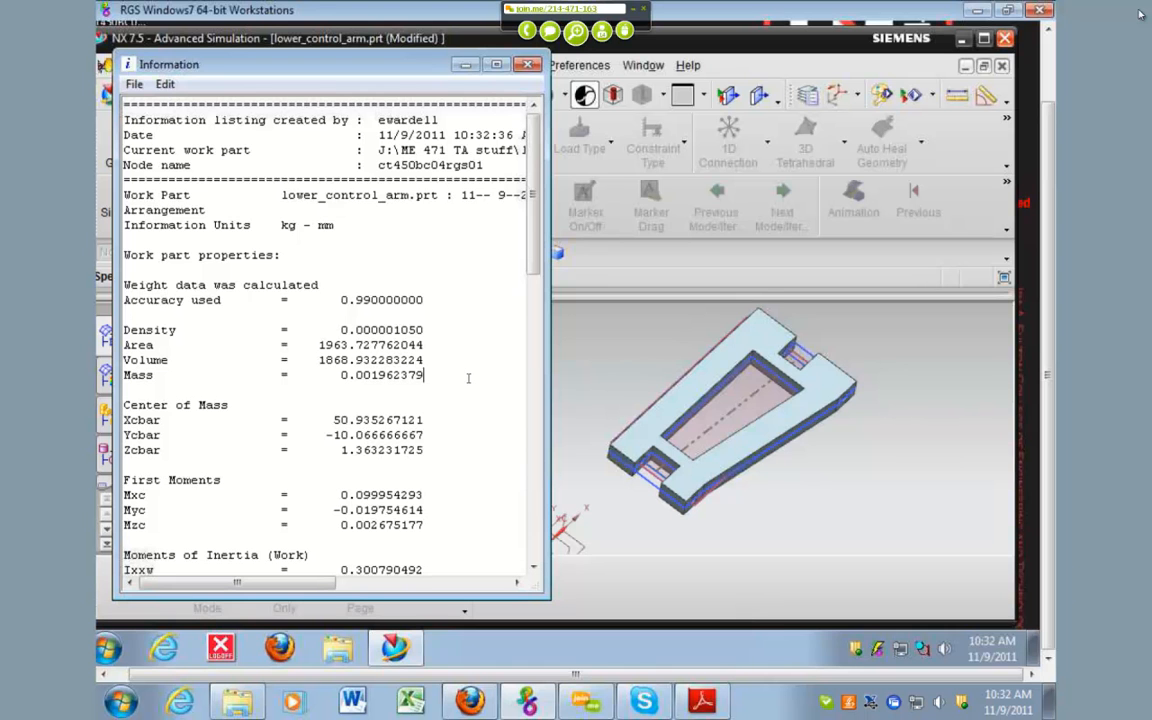
# Switch to the Lab 11-MassProp PDF in Adobe Reader and read in-class exercise 1 on the lower control arm.
pyautogui.click(694, 702)
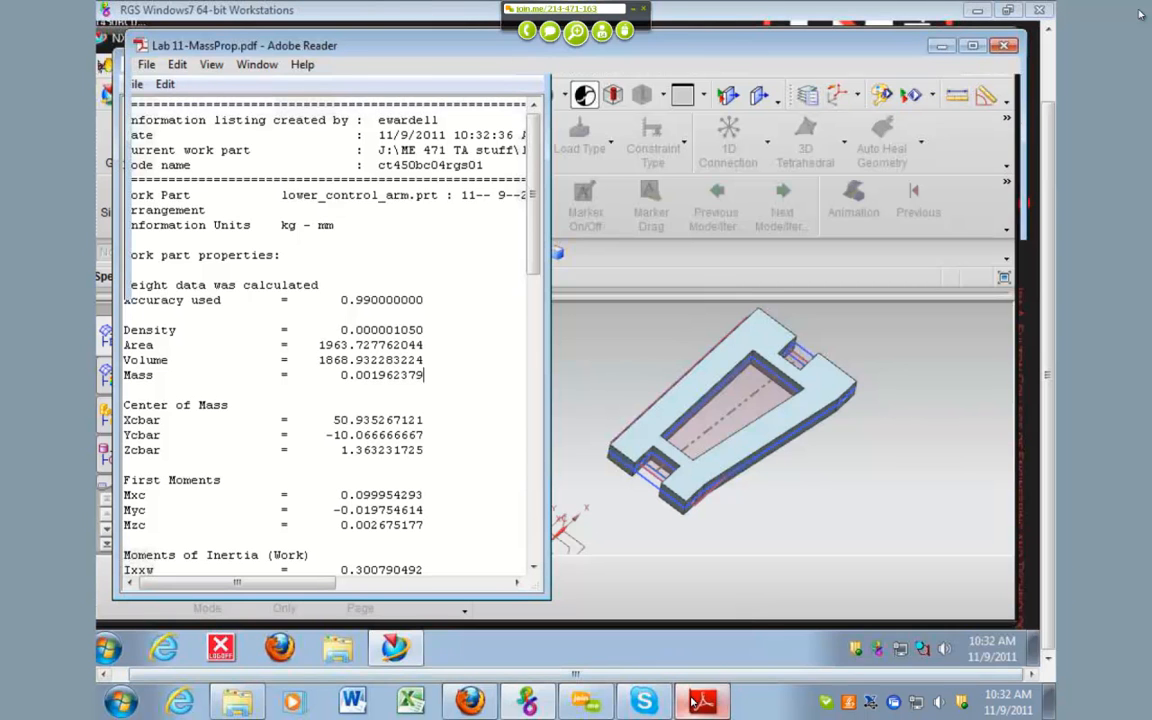
pyautogui.scroll(5, 681, 434)
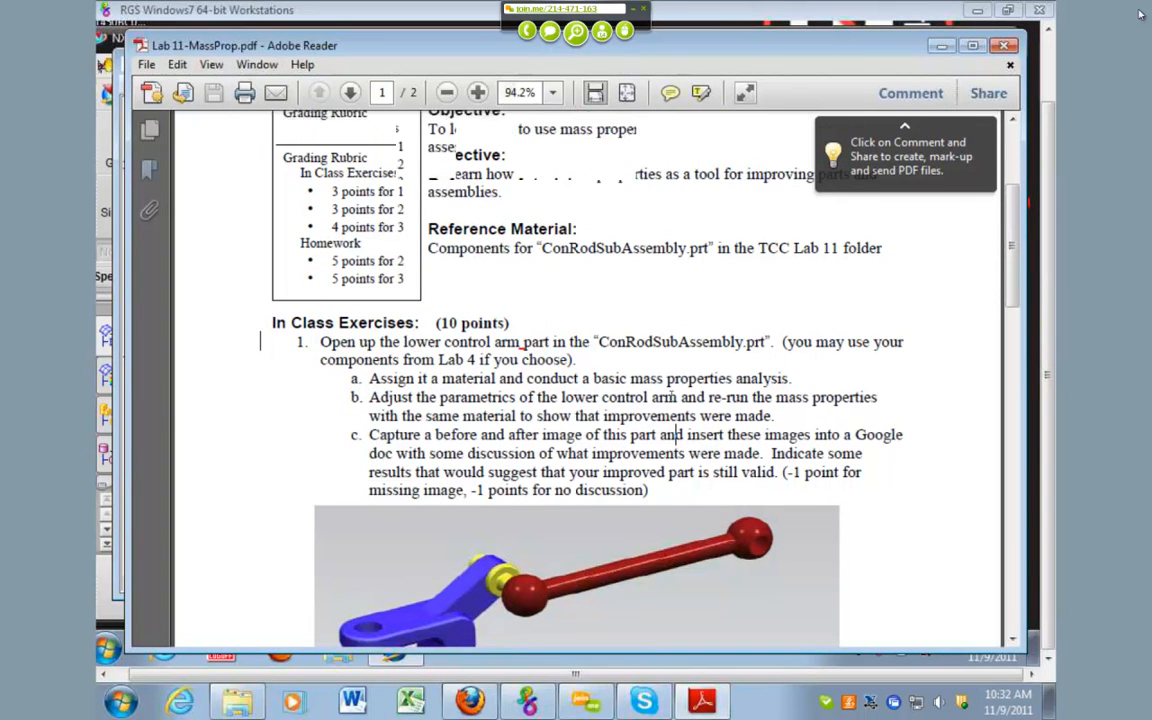
pyautogui.scroll(-3, 675, 397)
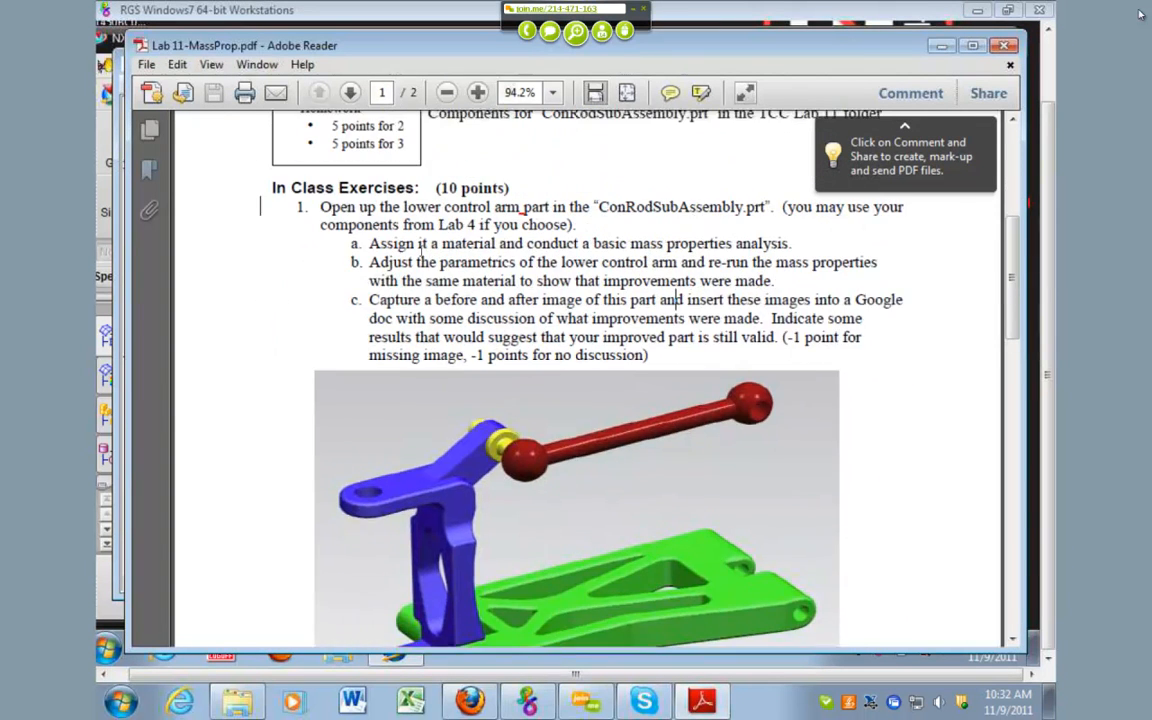
pyautogui.moveTo(414, 243); pyautogui.dragTo(496, 244)
pyautogui.moveTo(582, 243); pyautogui.dragTo(697, 243)
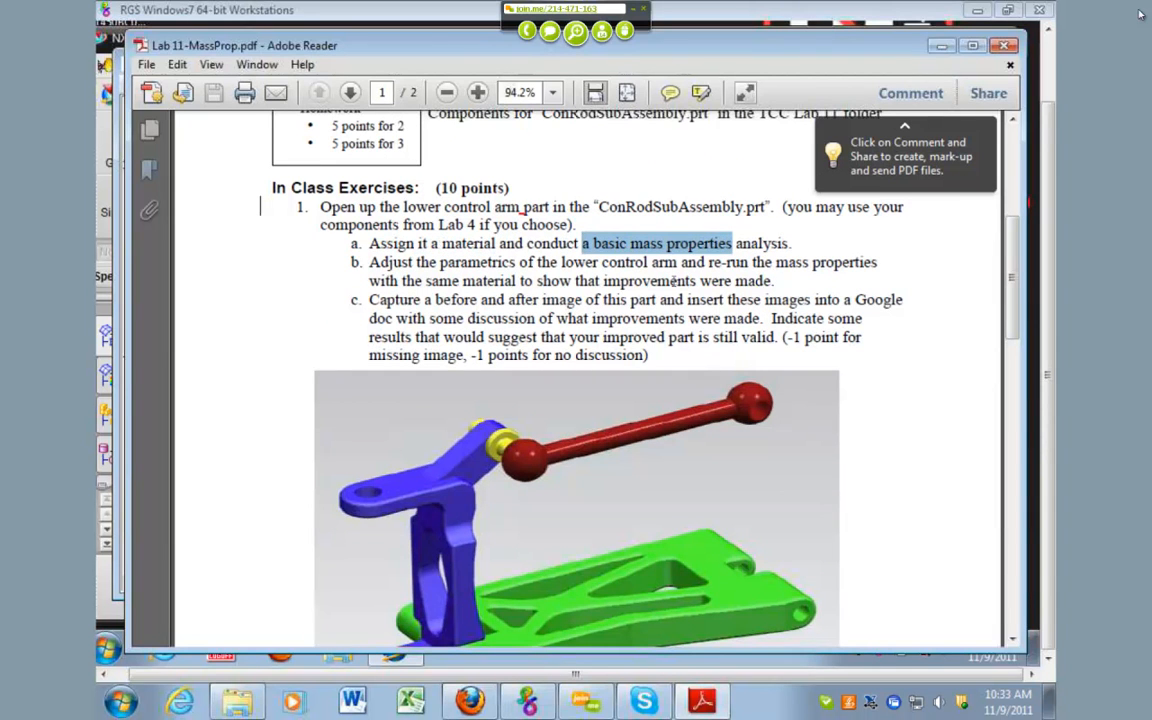
pyautogui.click(605, 253)
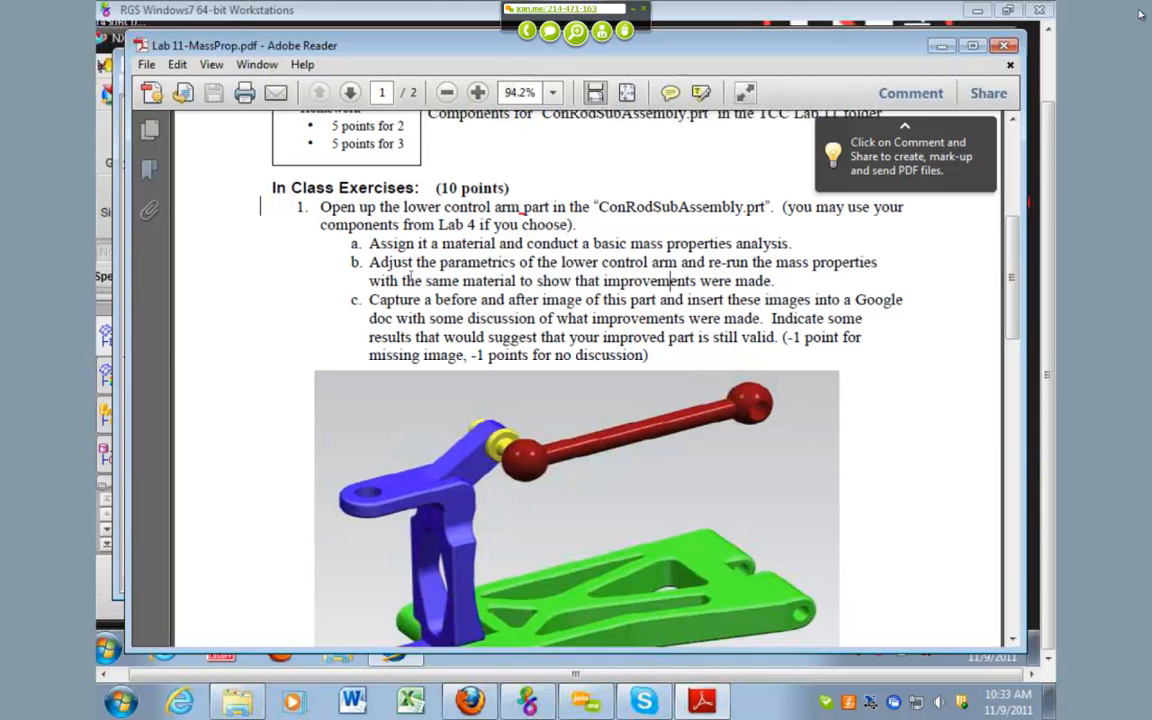
pyautogui.moveTo(574, 281); pyautogui.dragTo(697, 281)
pyautogui.click(736, 281)
pyautogui.moveTo(430, 318); pyautogui.dragTo(760, 318)
# Read in-class exercises 2 and 3 on analyzing and improving the entire ConRodSubAssembly.
pyautogui.scroll(-6, 870, 350)
pyautogui.scroll(-3, 845, 348)
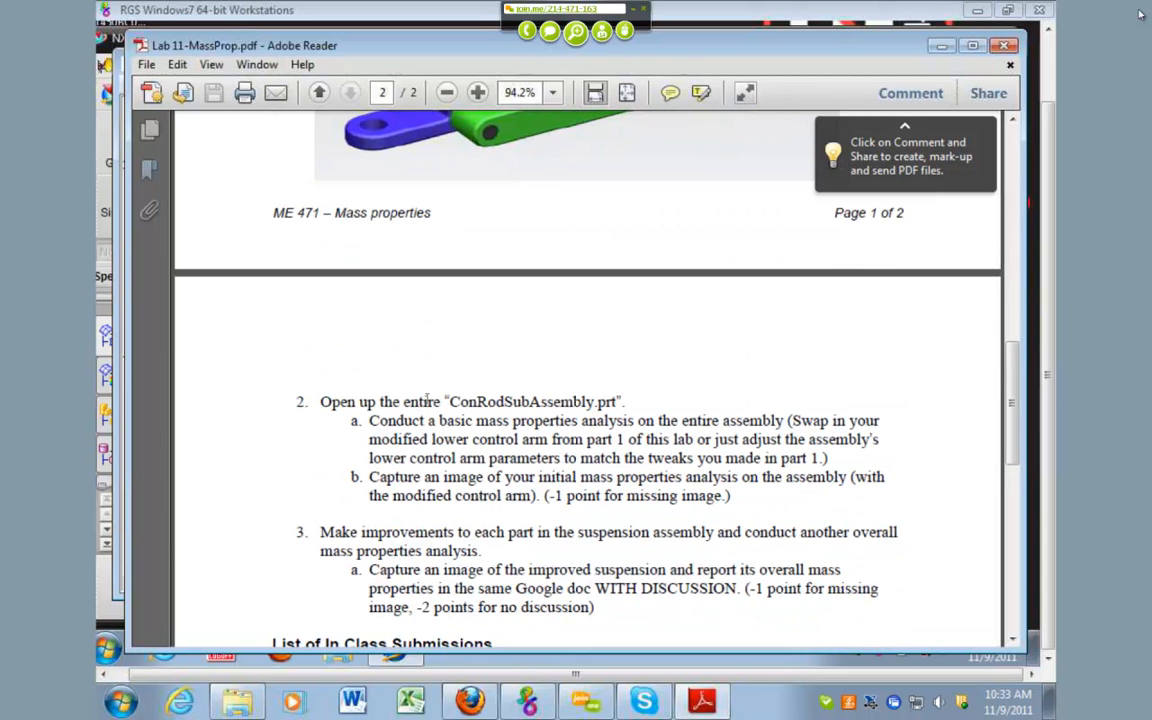
pyautogui.moveTo(316, 401); pyautogui.dragTo(515, 400)
pyautogui.moveTo(597, 401); pyautogui.dragTo(619, 401)
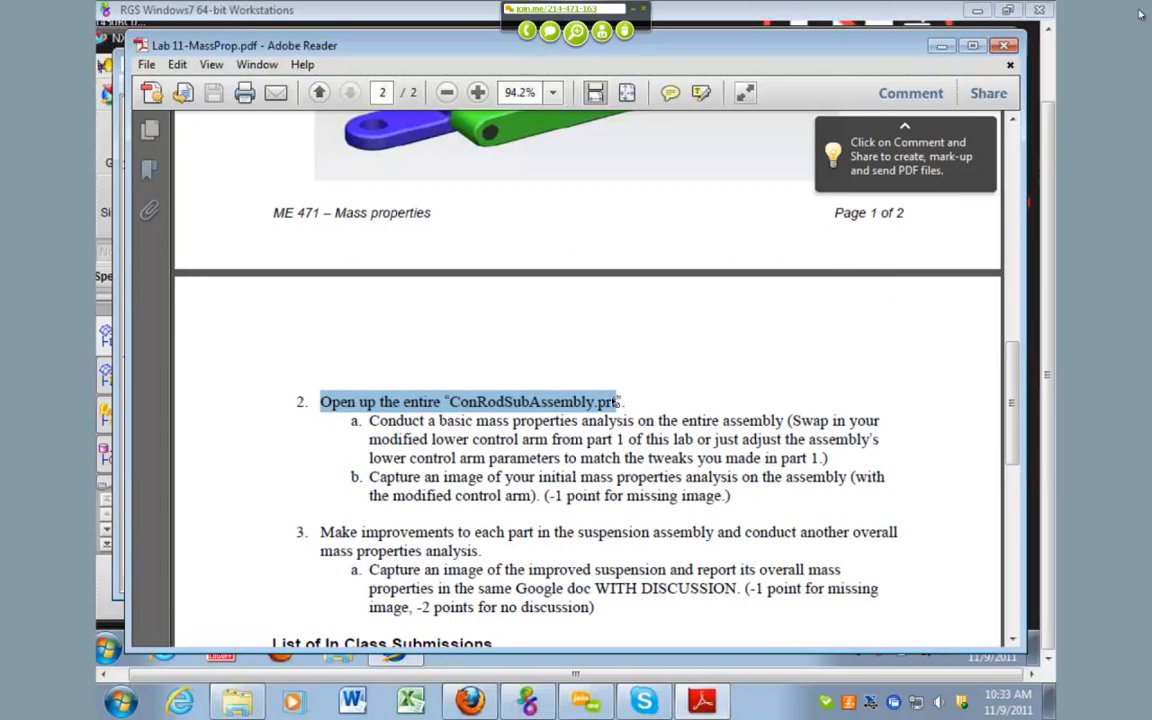
pyautogui.scroll(4, 649, 347)
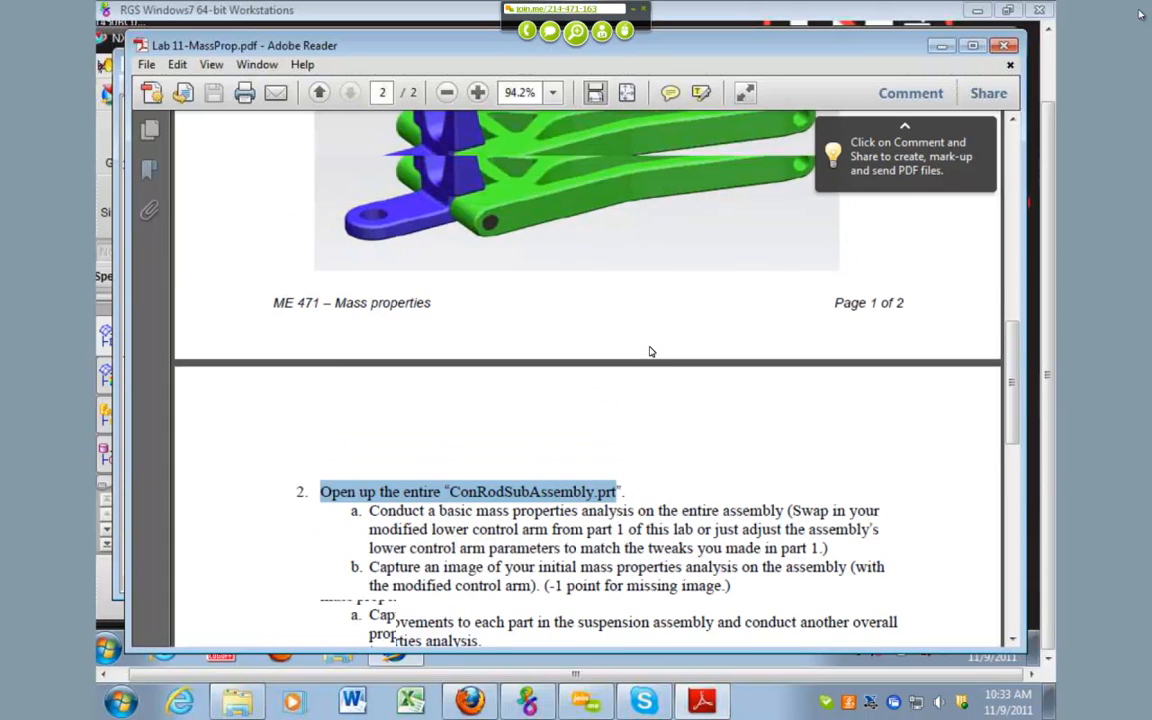
pyautogui.scroll(1, 649, 347)
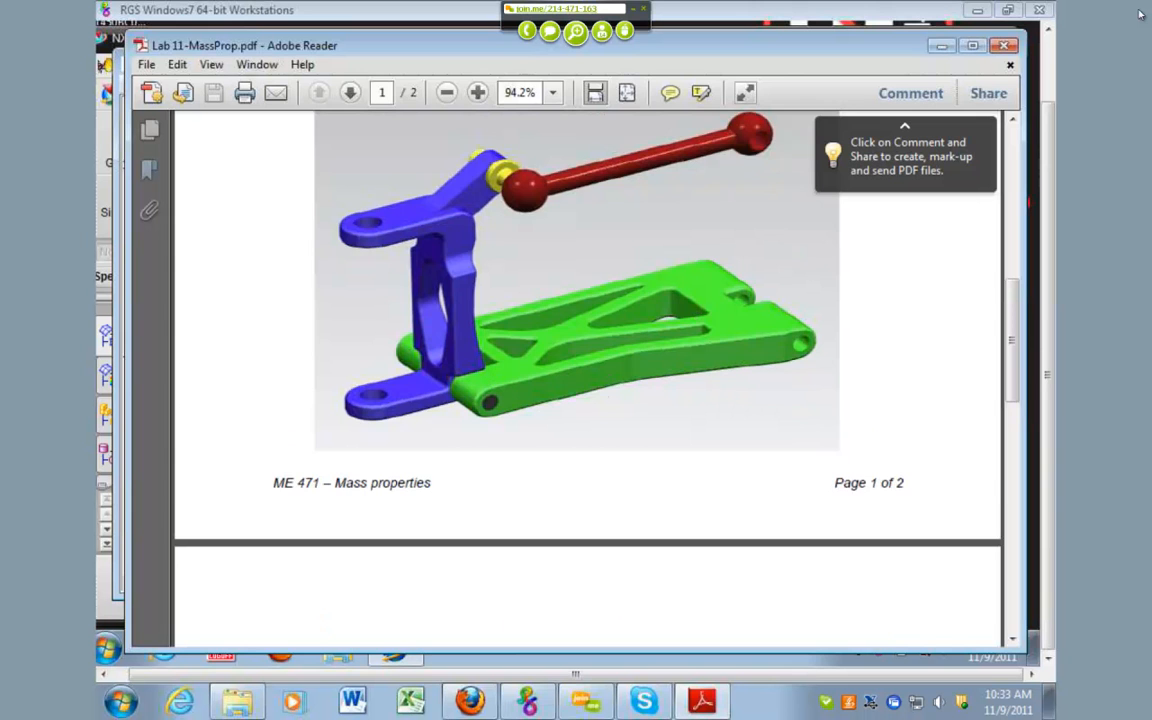
pyautogui.scroll(-6, 610, 390)
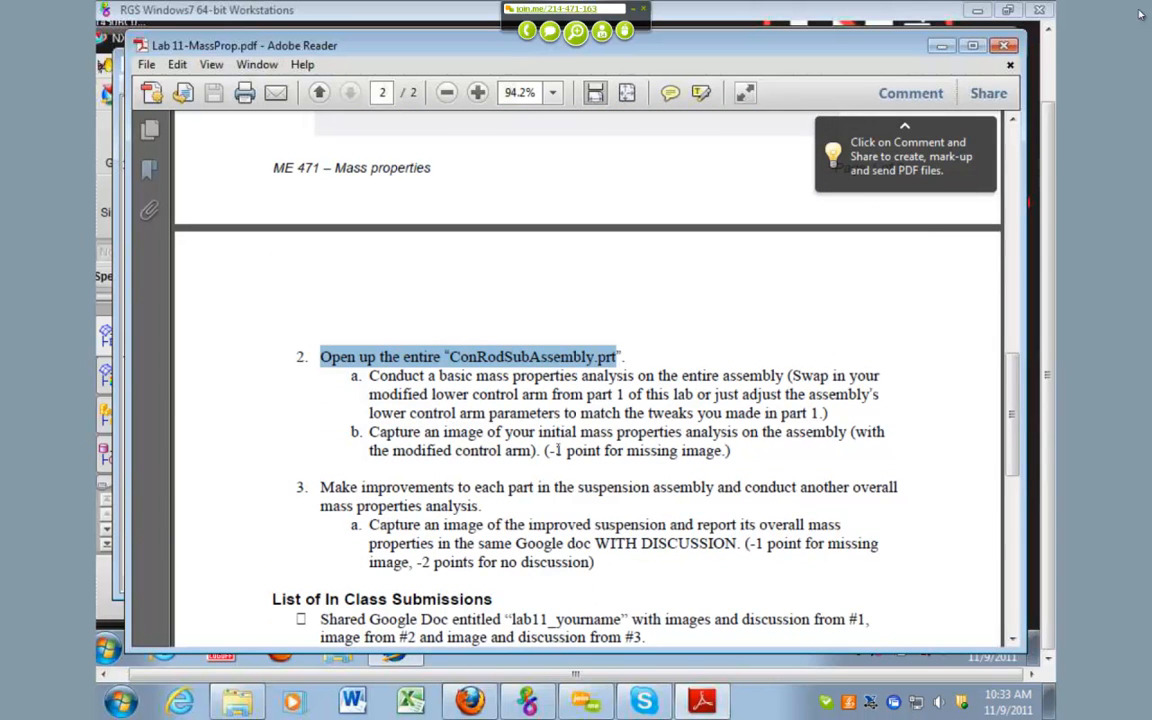
pyautogui.scroll(-3, 542, 449)
pyautogui.moveTo(370, 352); pyautogui.dragTo(497, 392)
pyautogui.click(532, 420)
# Read the submission lists and homework exercises of Lab 11, and return to in-class exercises 2 and 3.
pyautogui.scroll(-5, 535, 424)
pyautogui.moveTo(298, 305); pyautogui.dragTo(676, 447)
pyautogui.click(674, 452)
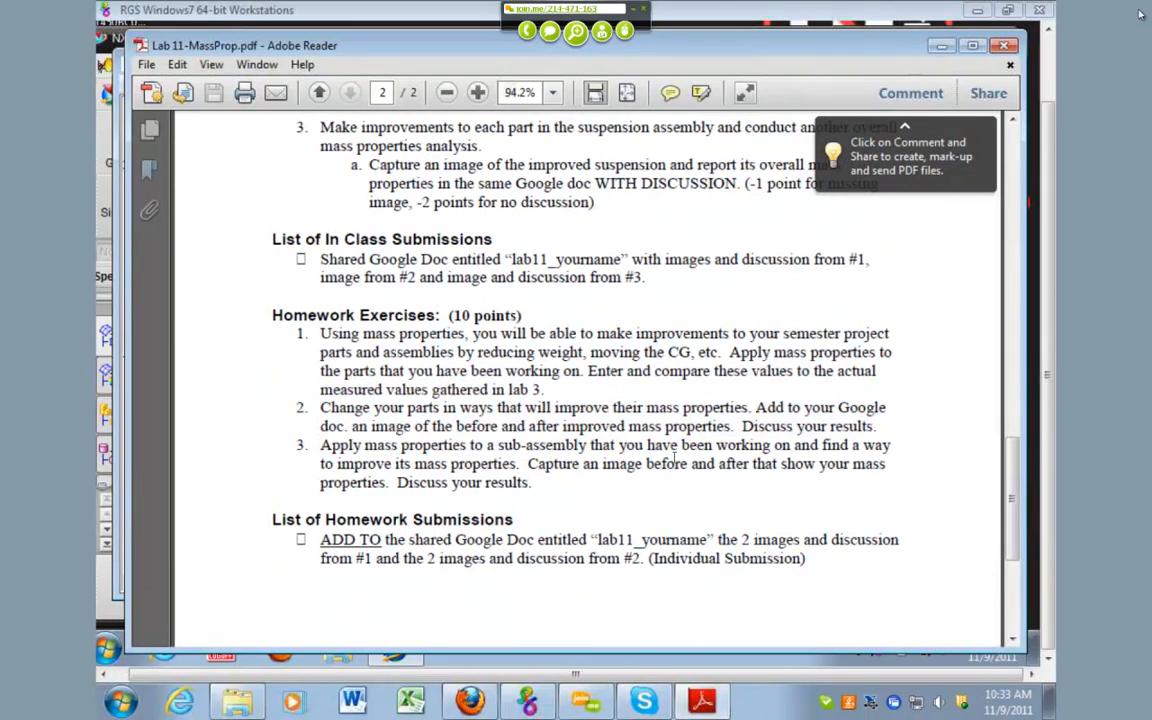
pyautogui.scroll(8, 674, 458)
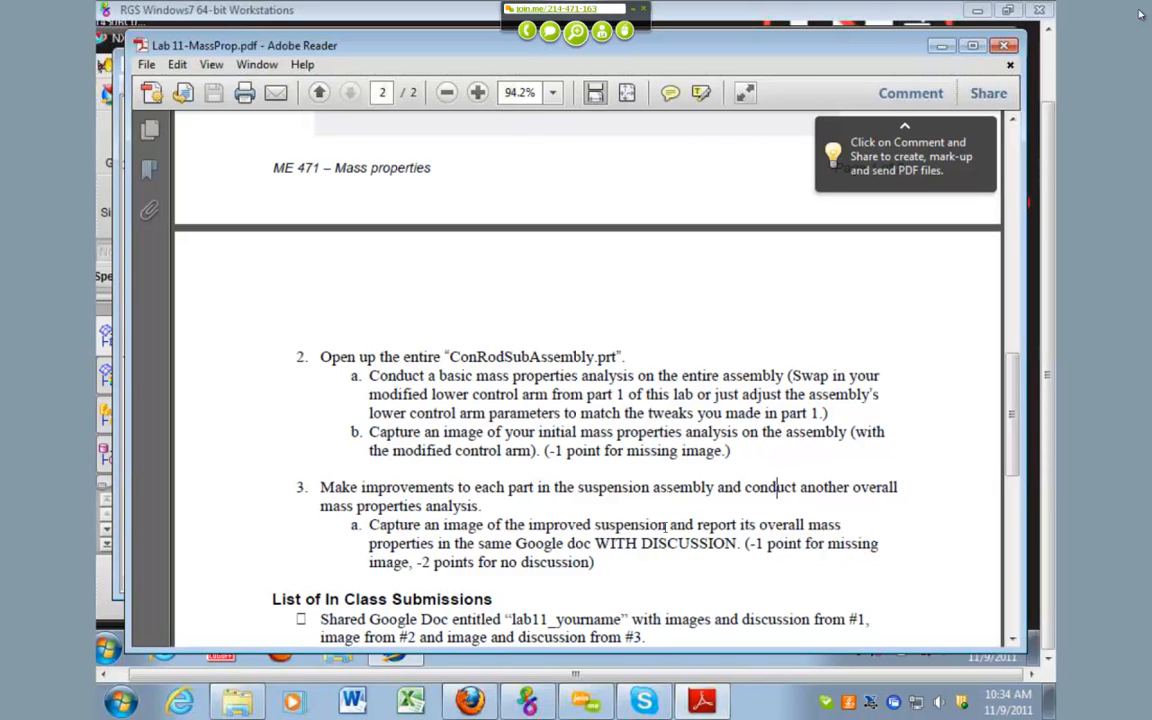
# Switch to File Explorer, open the Lab 10 folder inside Labs, and put the window away again.
pyautogui.click(240, 700)
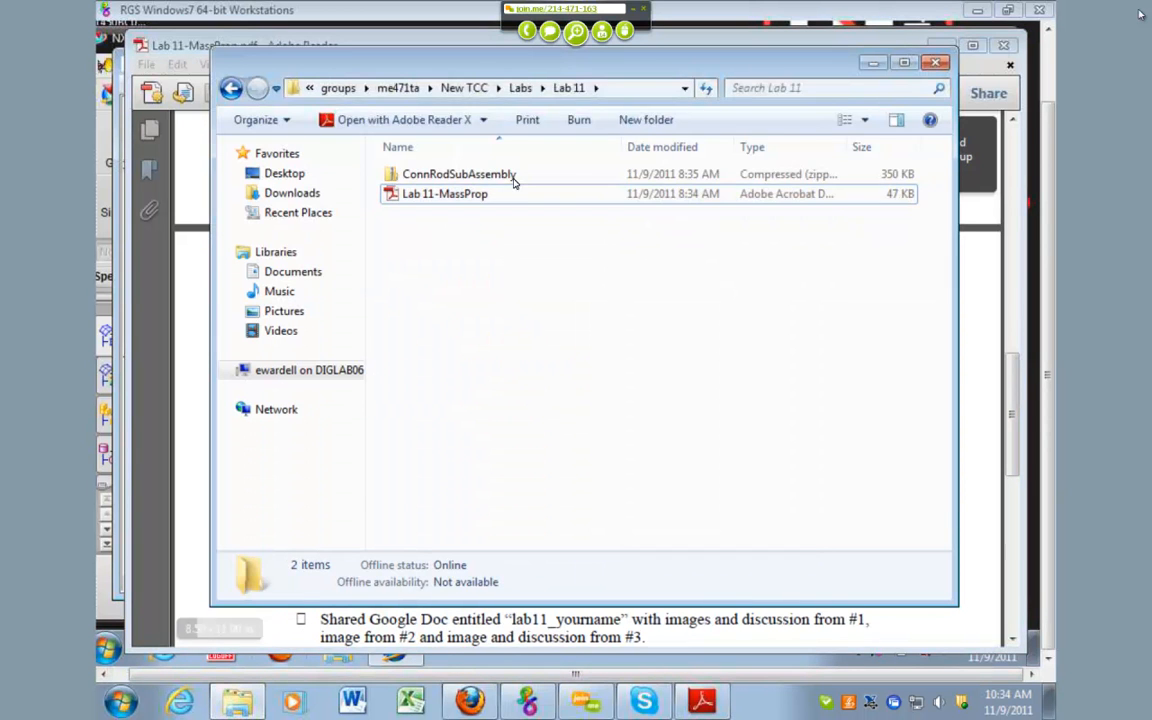
pyautogui.click(520, 87)
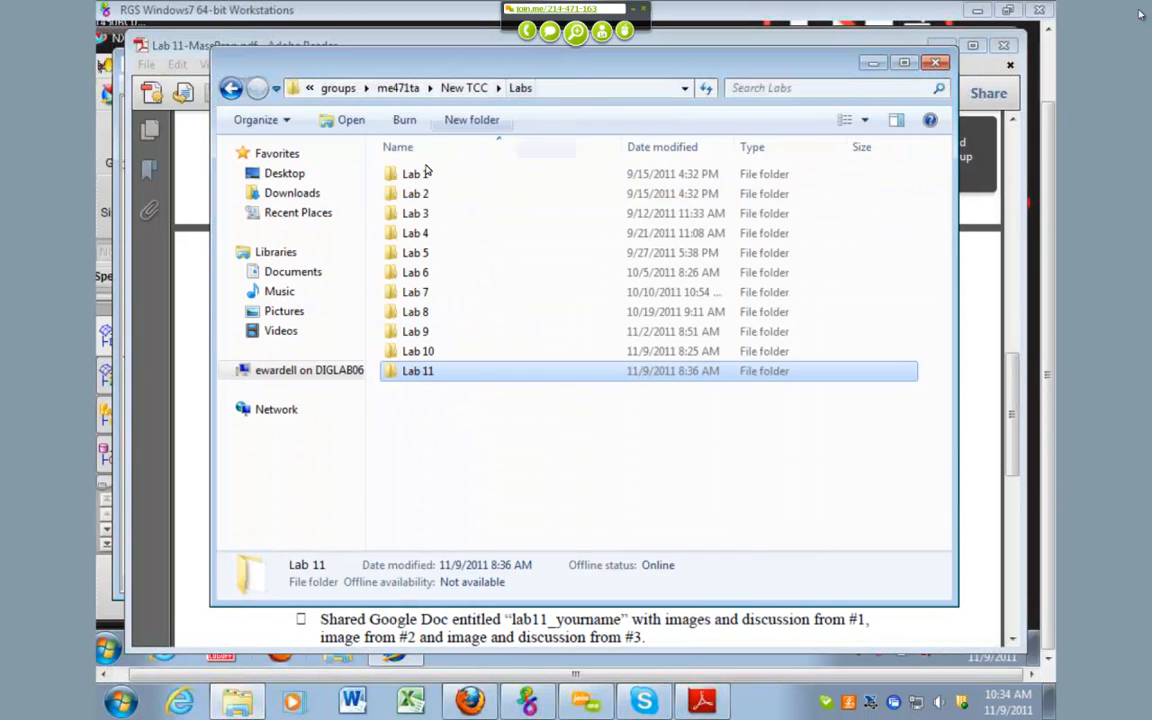
pyautogui.doubleClick(418, 352)
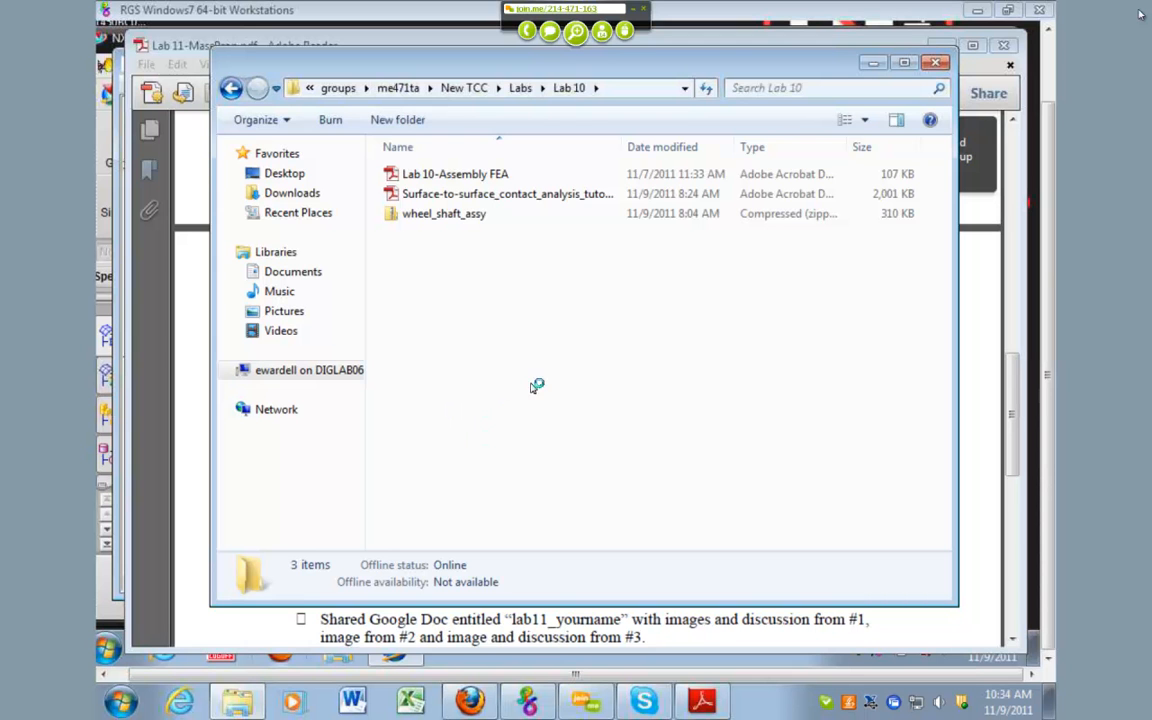
pyautogui.click(935, 62)
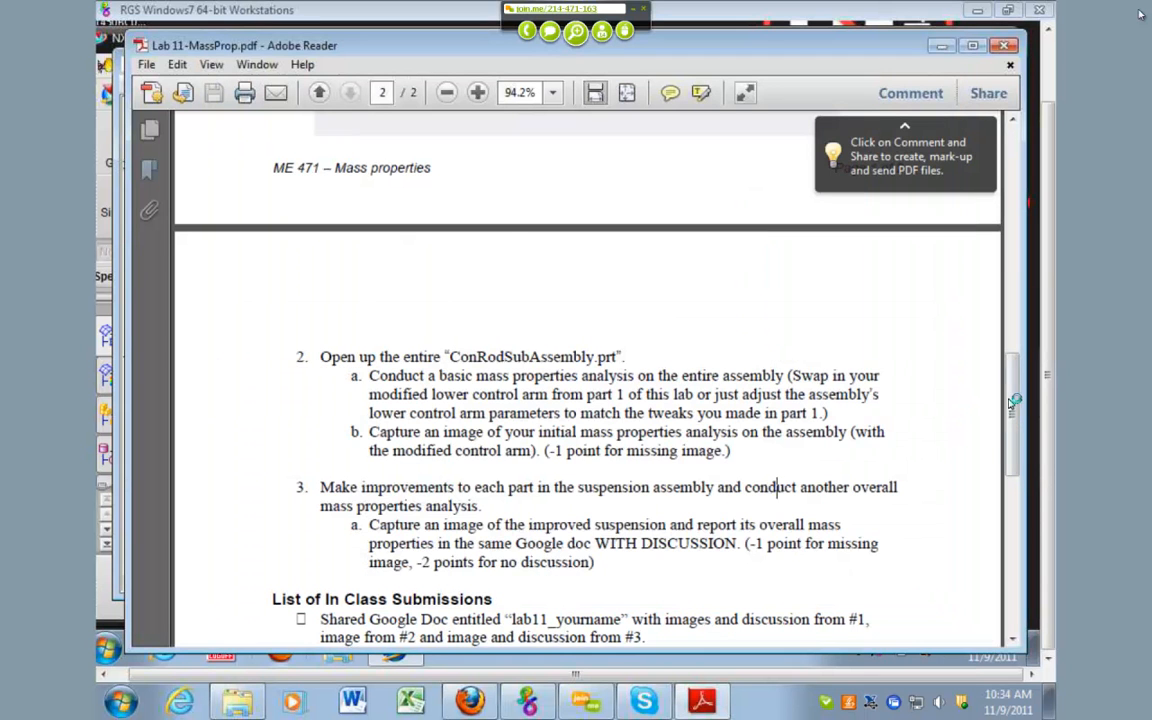
# Review the Lab 11 reference material on the ConRodSubAssembly.prt components and the illustration of in-class exercise 1.
pyautogui.scroll(15, 1013, 393)
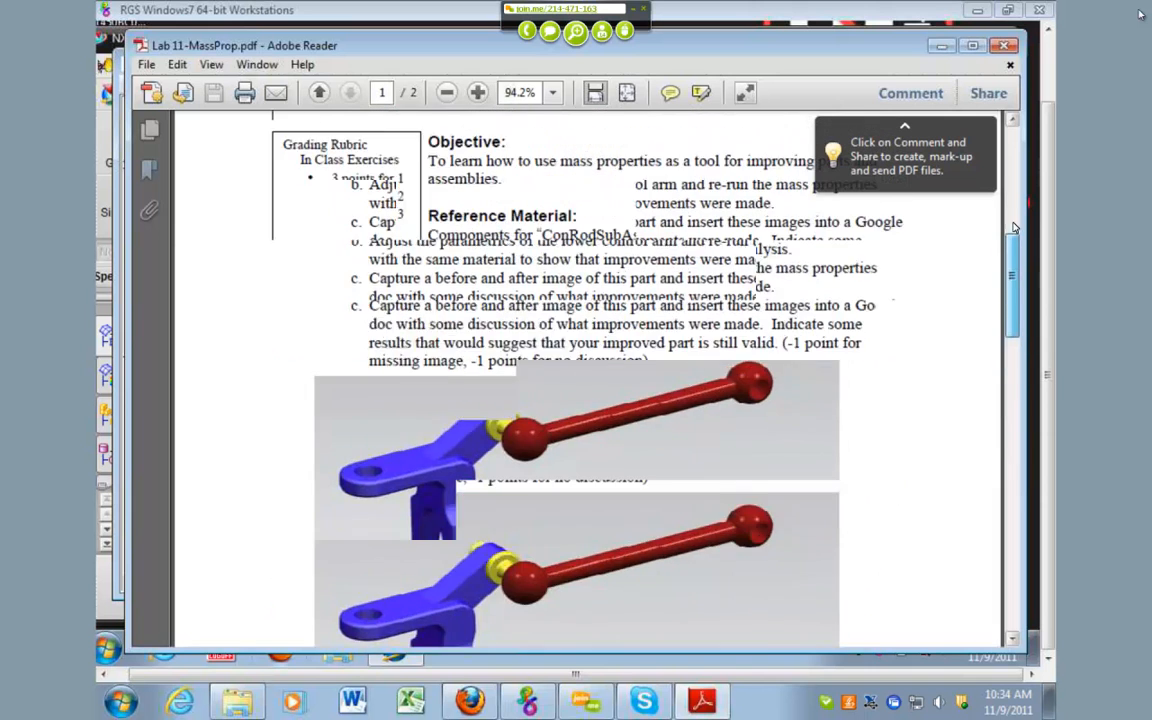
pyautogui.moveTo(544, 392); pyautogui.dragTo(706, 395)
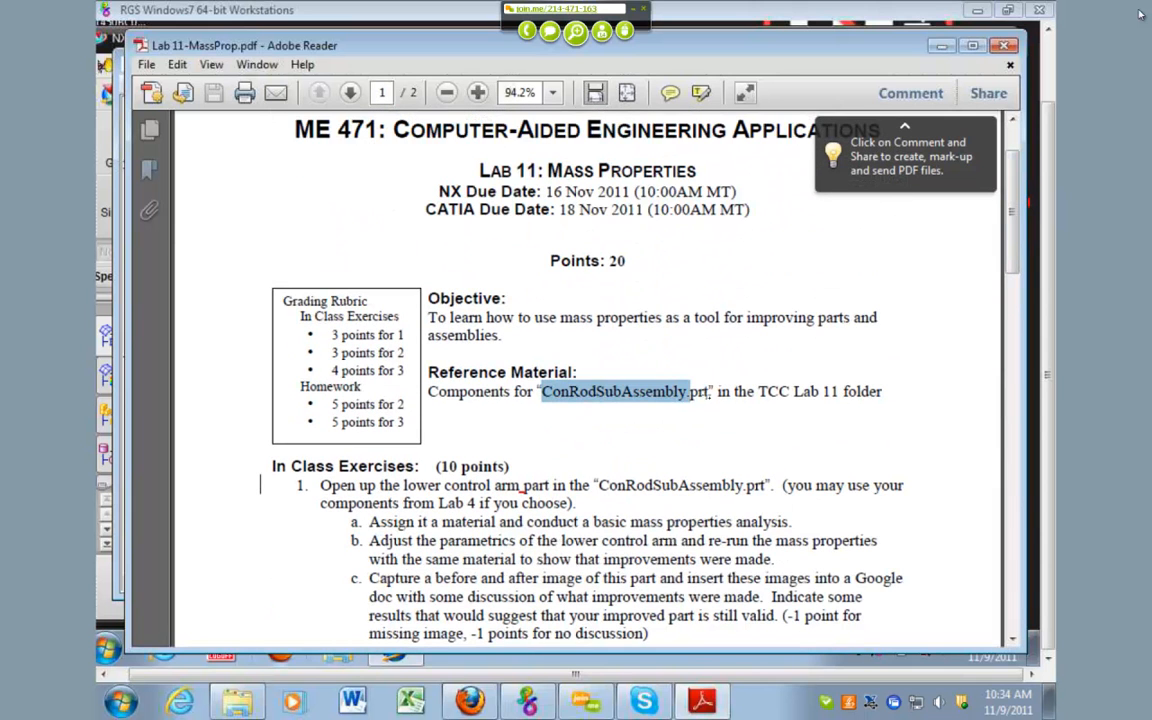
pyautogui.scroll(-6, 585, 480)
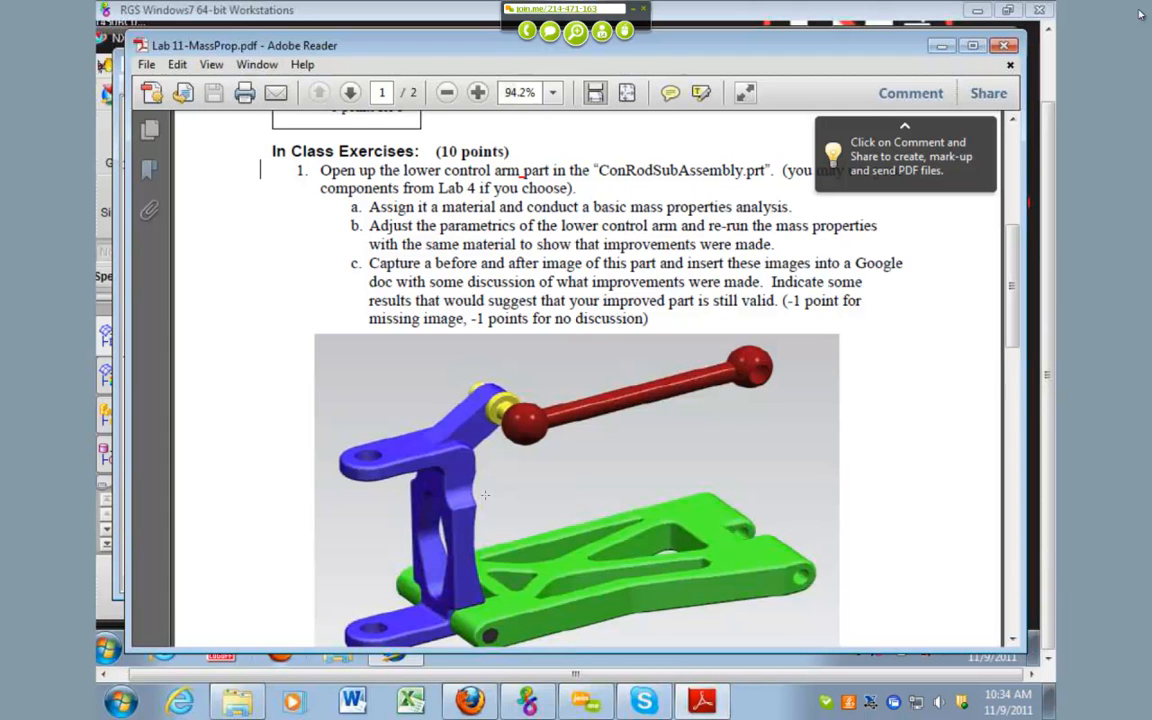
pyautogui.scroll(5, 477, 450)
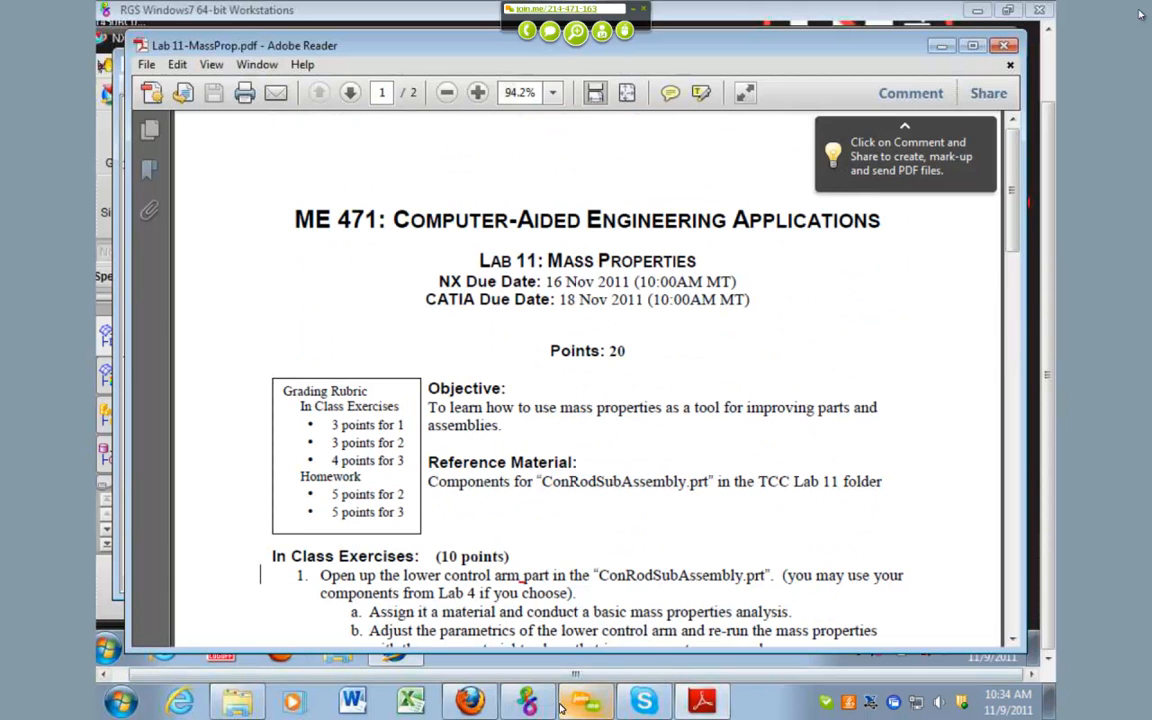
# Open Lab 10-Assembly FEA from the Lab 10 folder and read its in-class exercise on the Pulley and Shaft assembly.
pyautogui.click(224, 706)
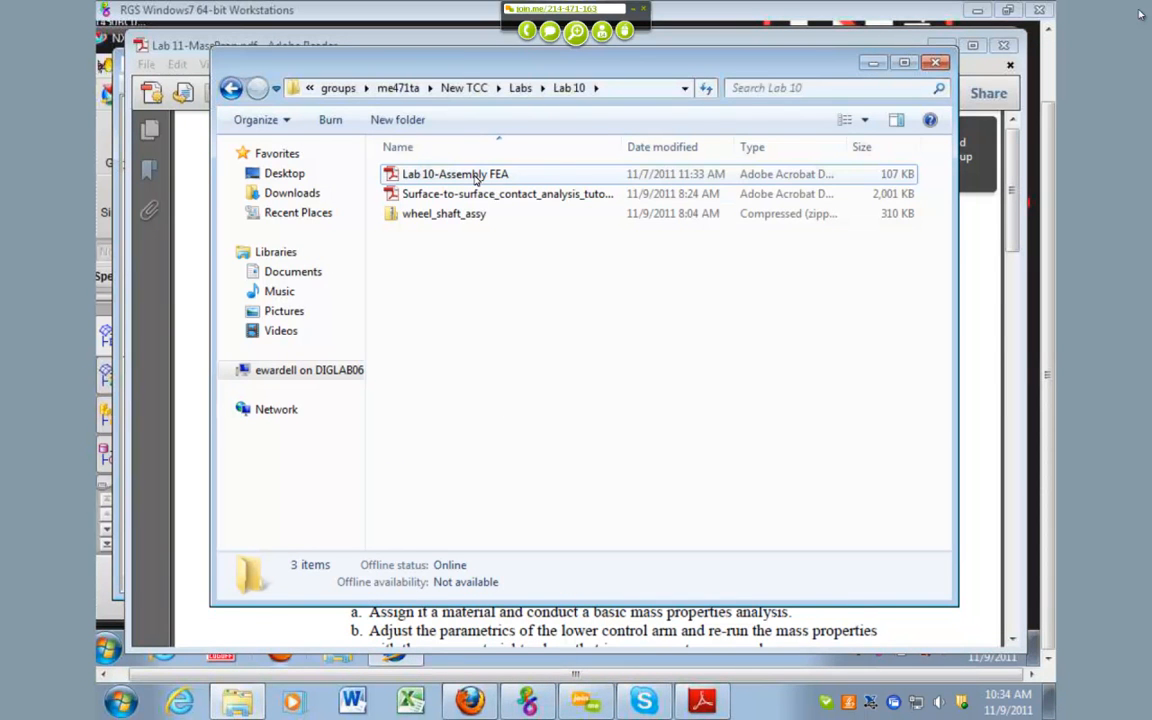
pyautogui.click(476, 176)
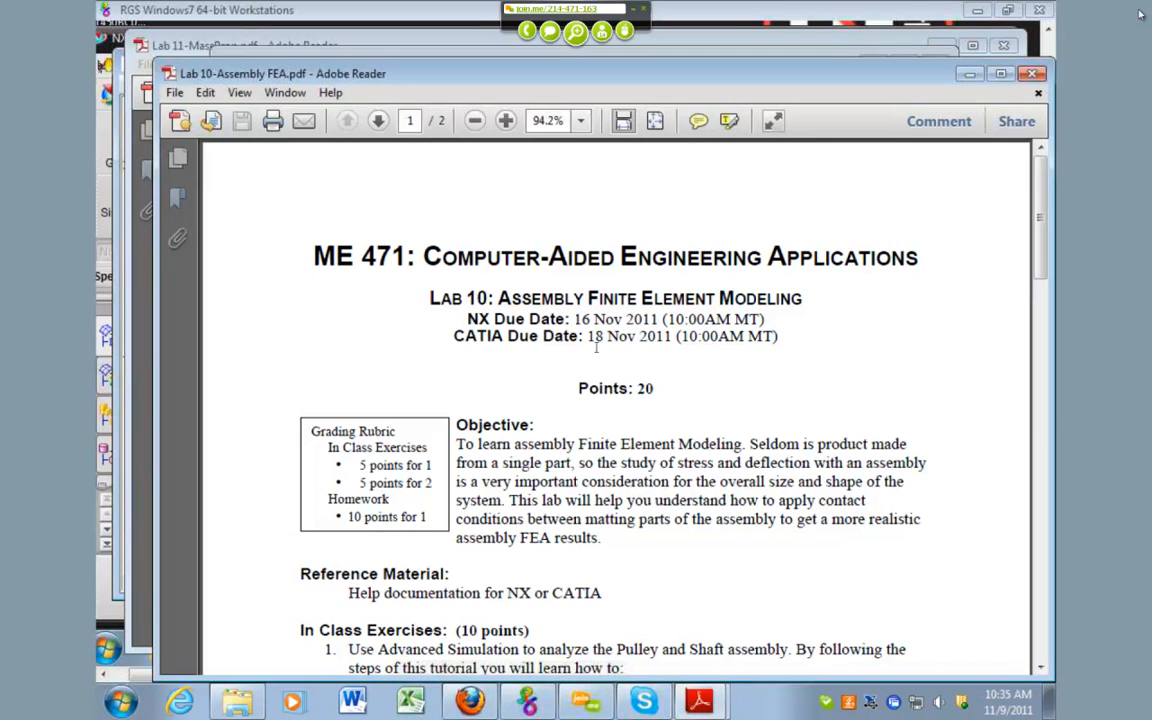
pyautogui.scroll(-3, 596, 347)
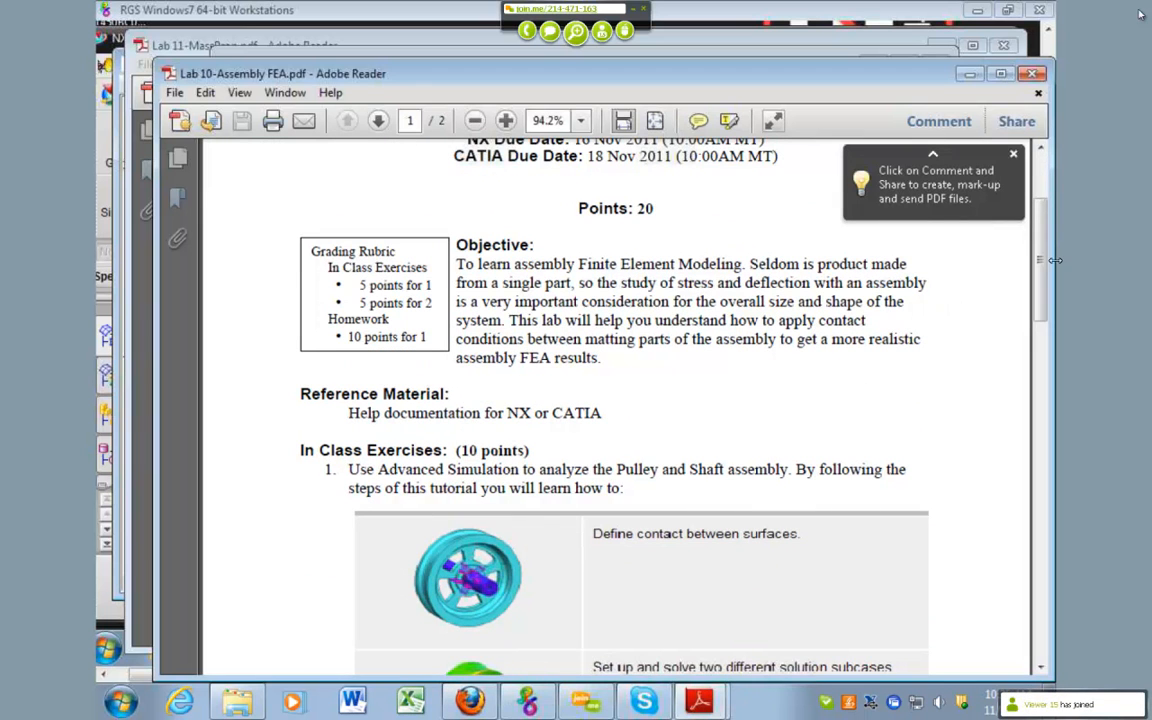
pyautogui.moveTo(1042, 261); pyautogui.dragTo(1040, 301)
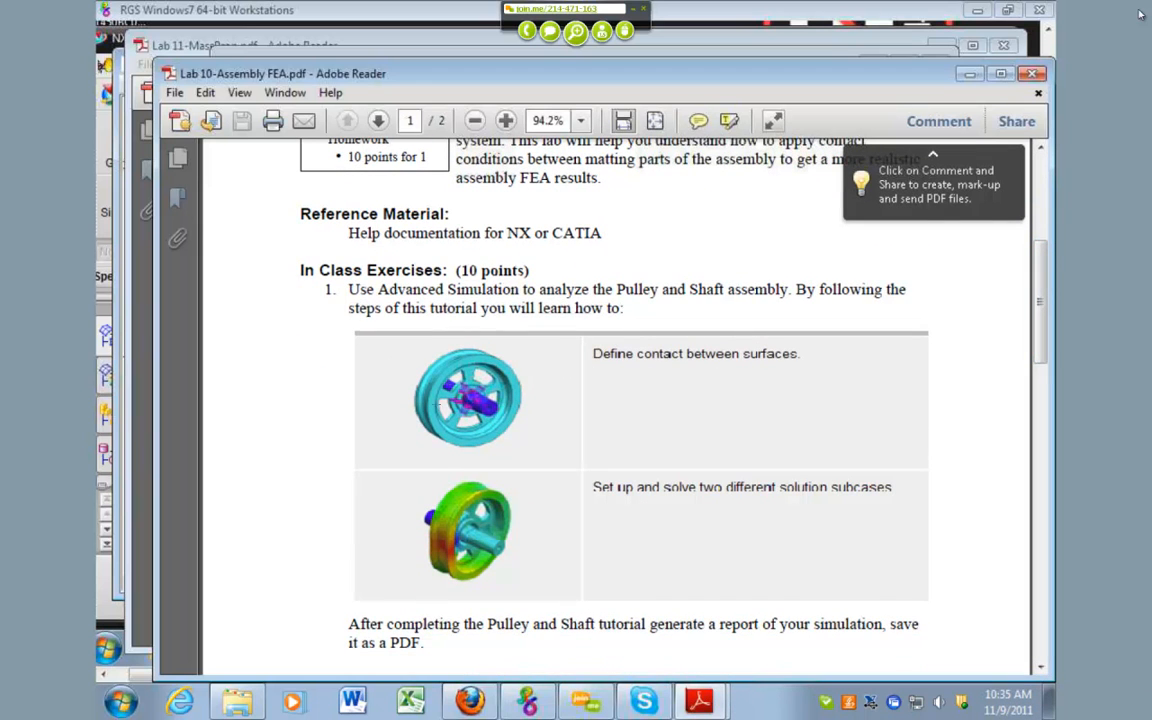
# Read in-class exercise 2 on the control arm assembly, the in-class submission list and the homework of Lab 10.
pyautogui.scroll(-10, 534, 444)
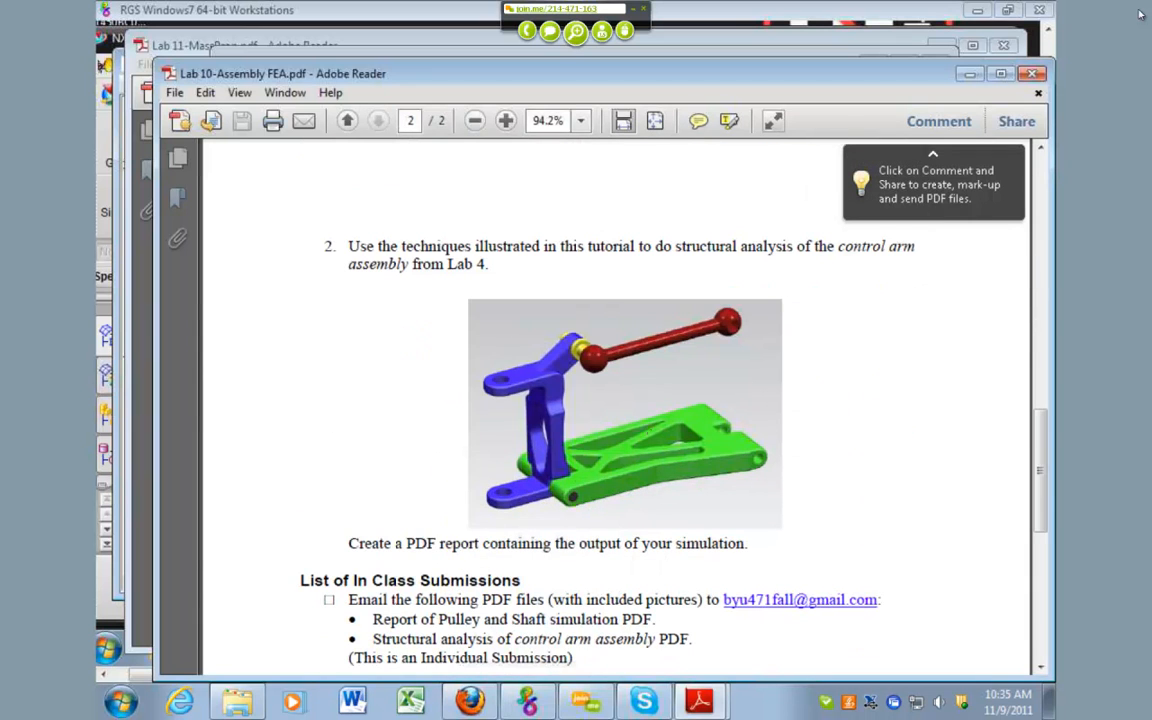
pyautogui.scroll(-3, 790, 405)
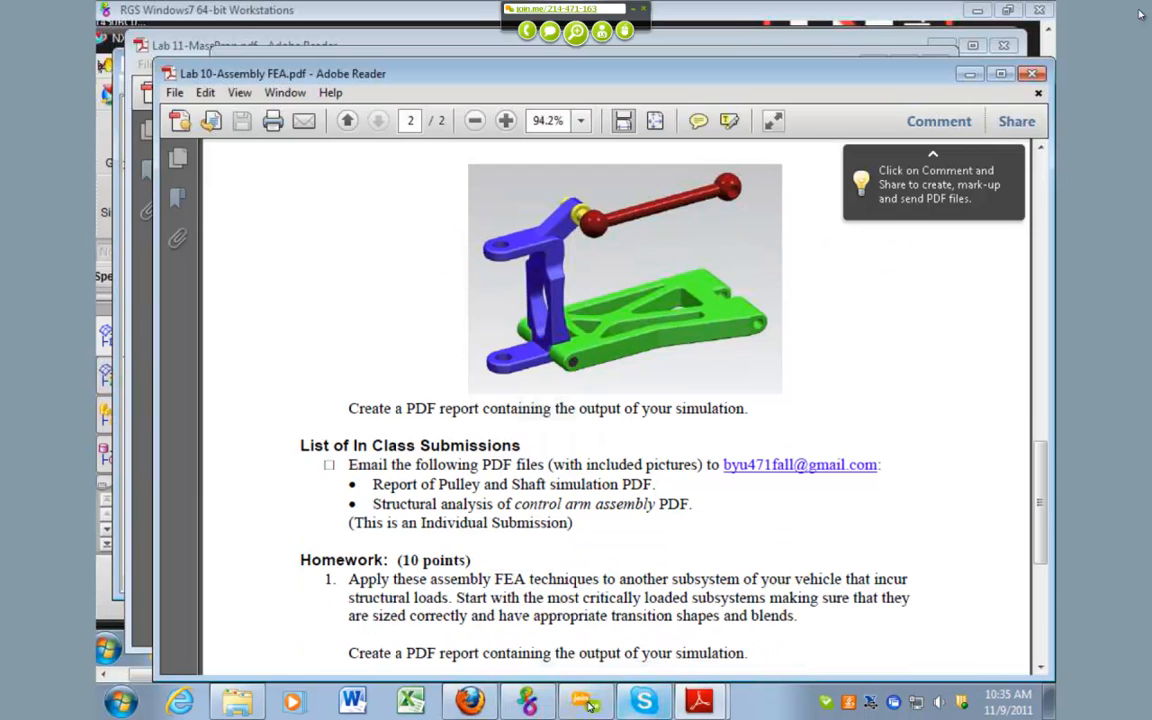
# Switch to NX in the remote workstation session and close lower_control_arm.prt and ConnRodSubAssembly.prt without saving.
pyautogui.click(527, 701)
pyautogui.click(527, 64)
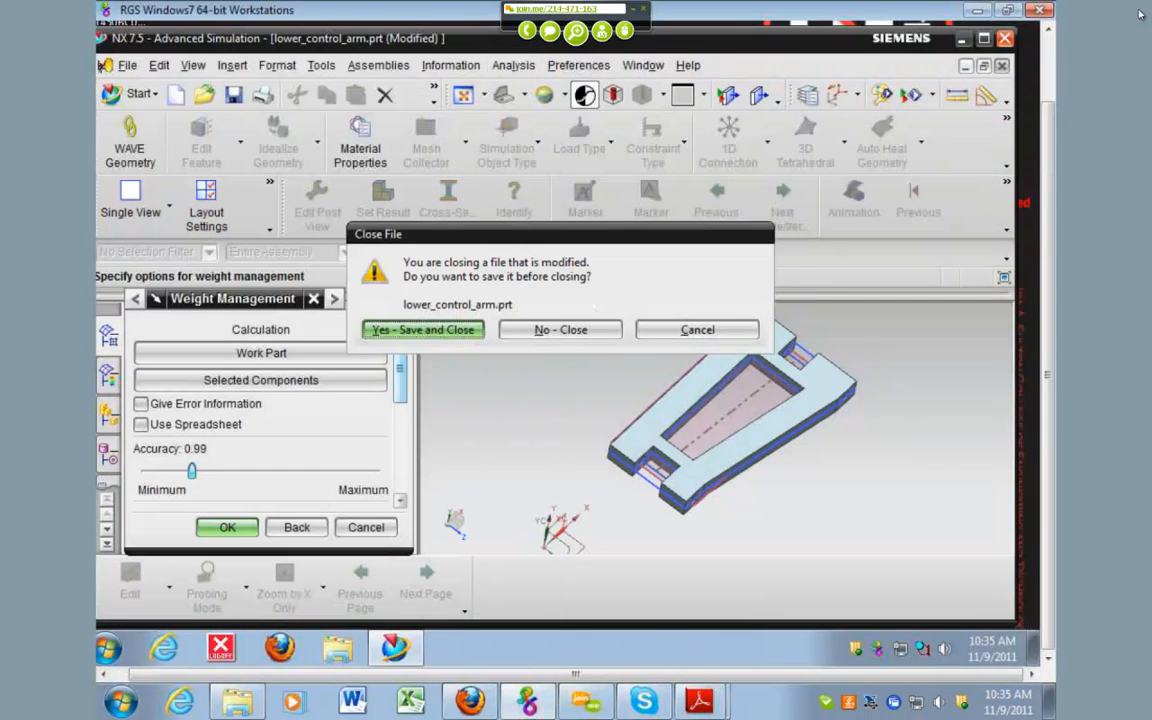
pyautogui.click(572, 330)
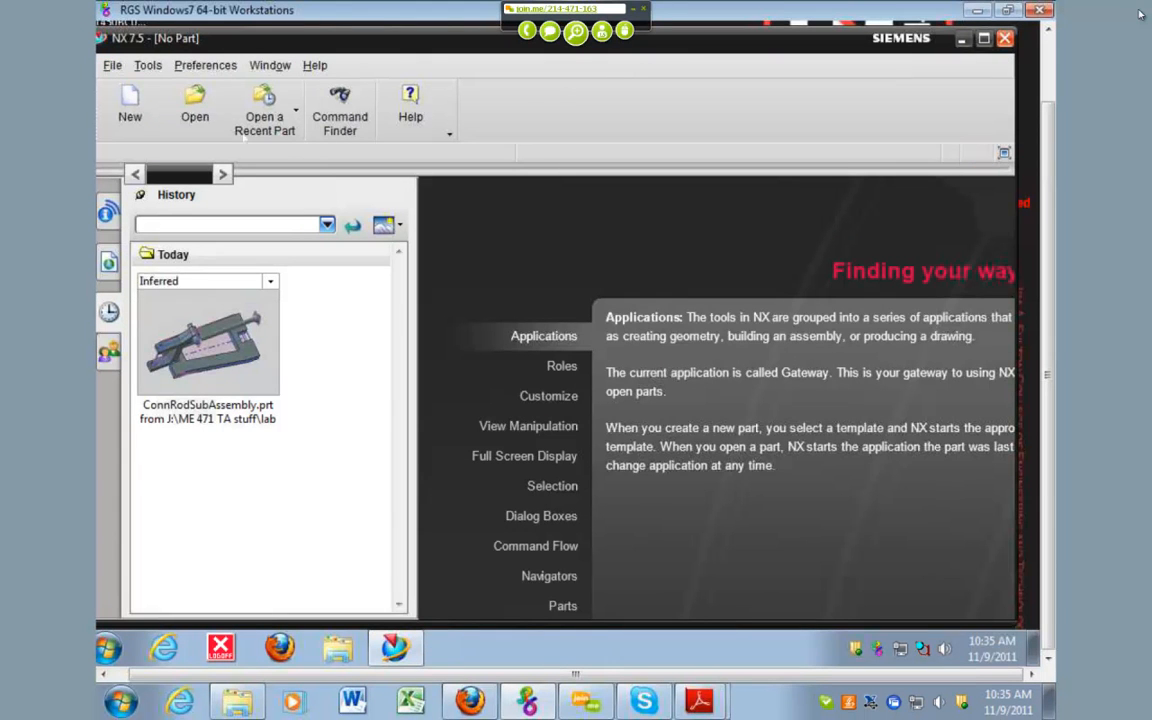
pyautogui.click(270, 65)
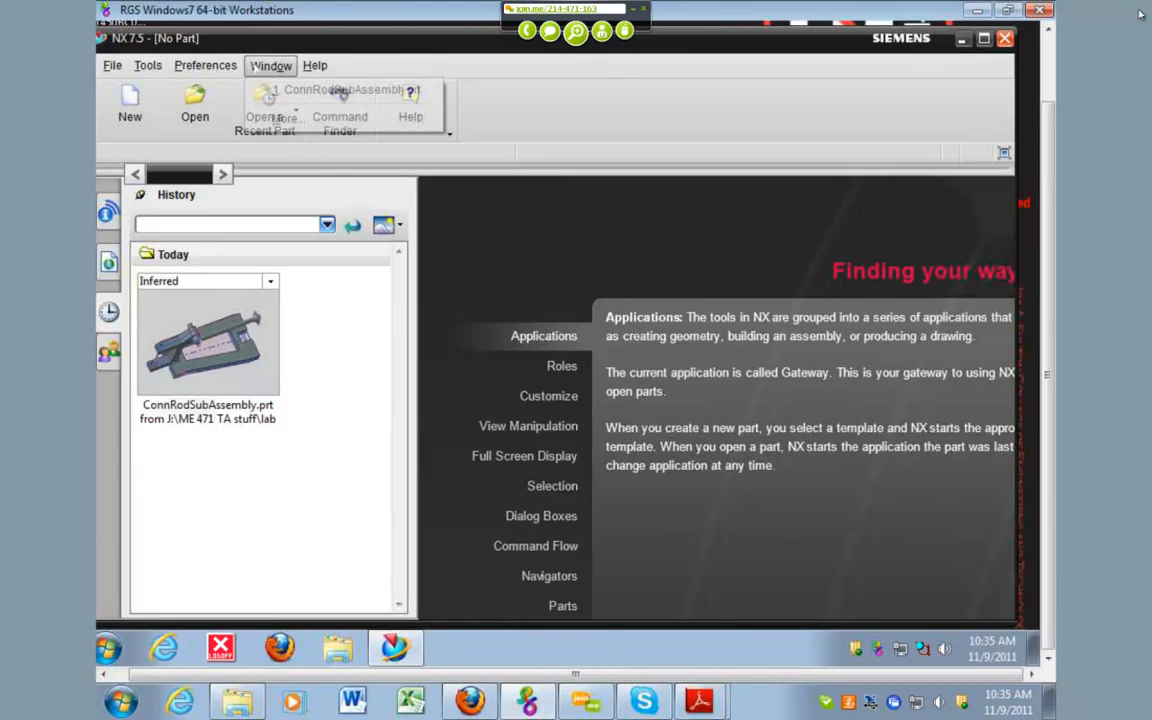
pyautogui.click(347, 87)
pyautogui.click(1002, 66)
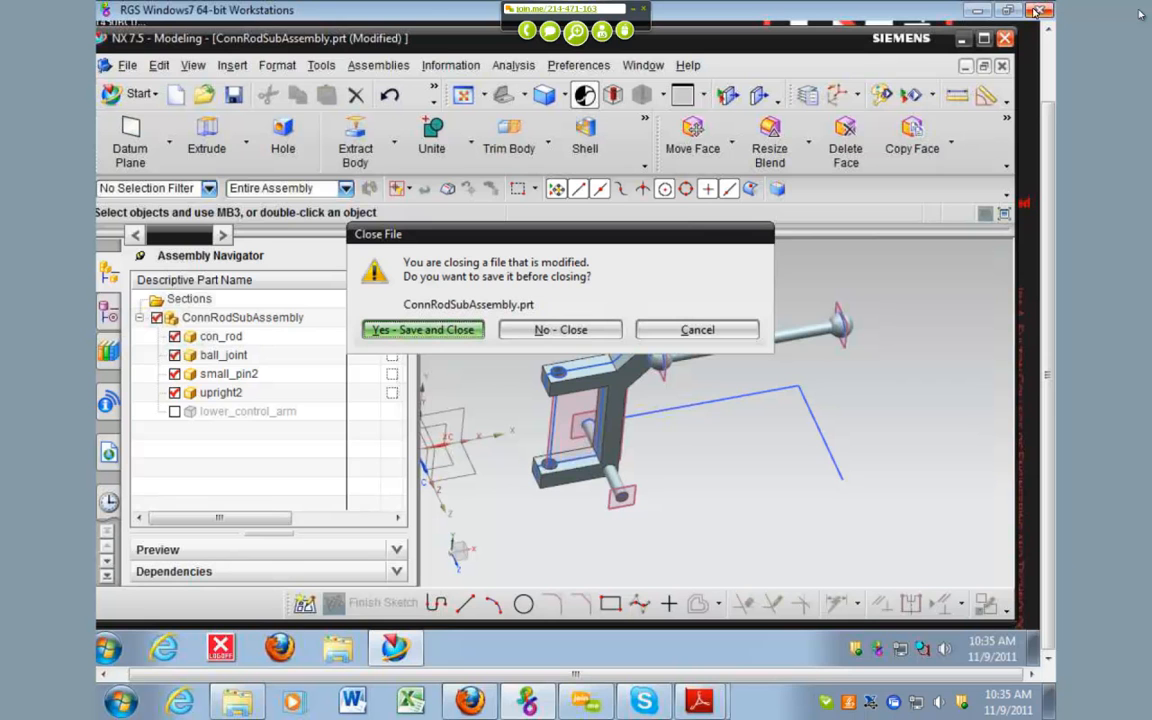
pyautogui.click(598, 335)
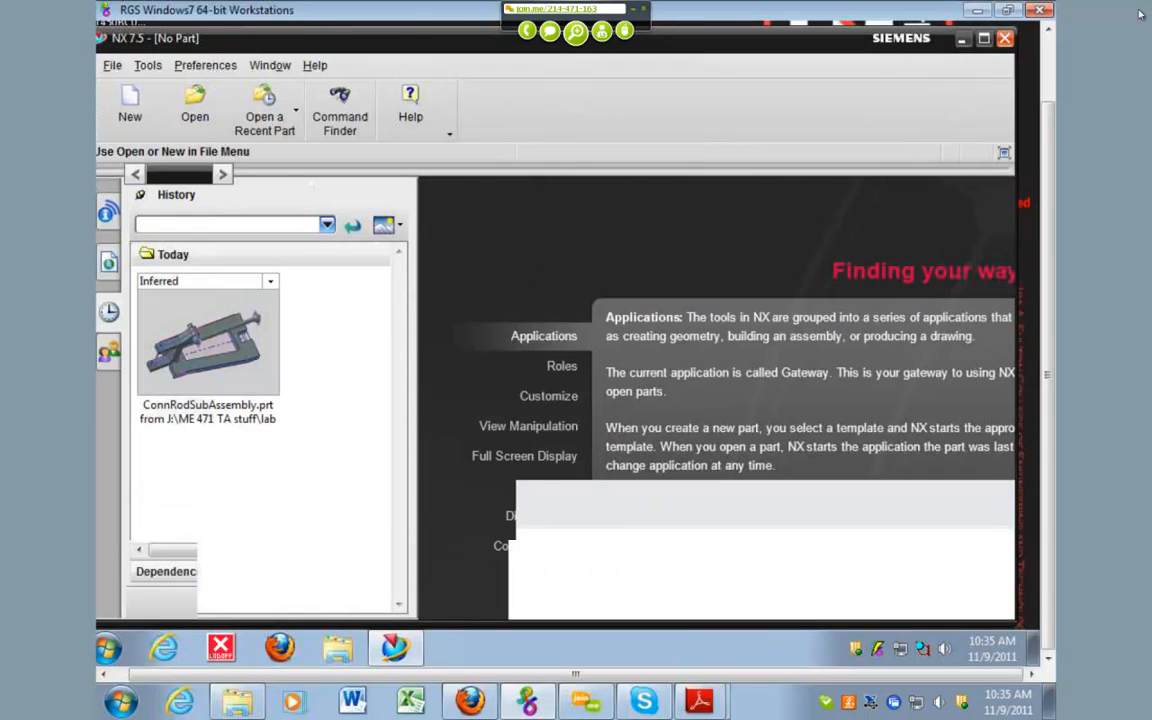
# Open the wheel_shaft_assy part from the wheel_shaft_assy_2 folder inside Lab 10.
pyautogui.click(195, 105)
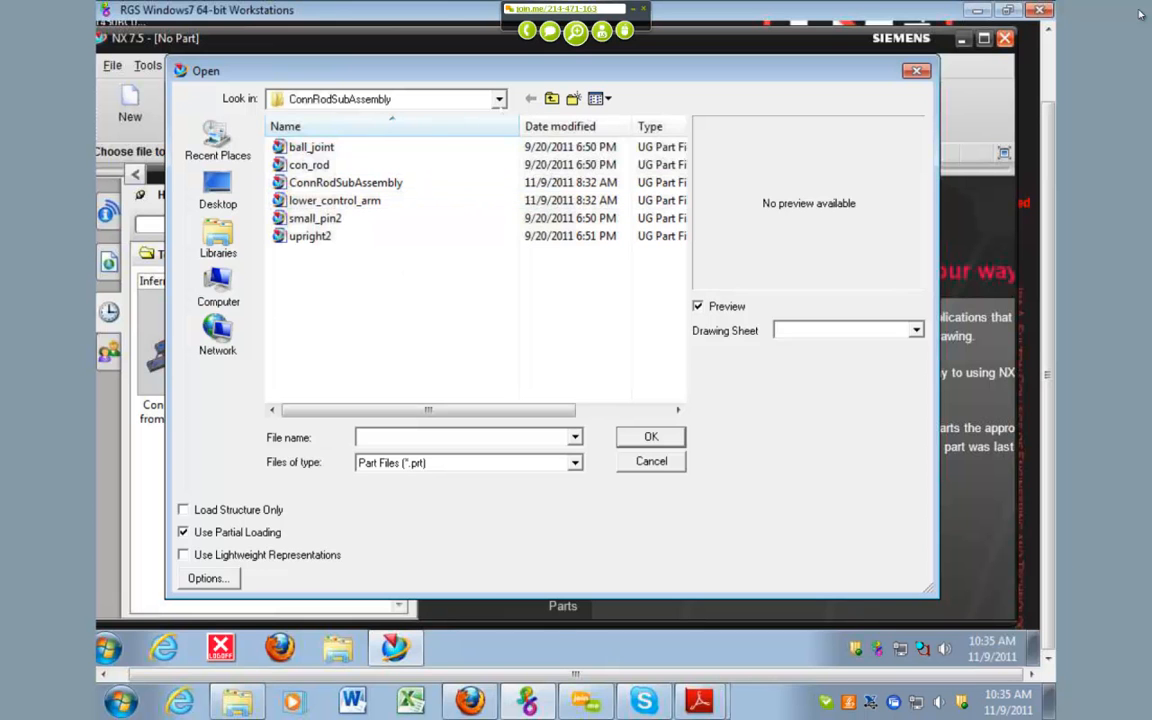
pyautogui.click(552, 99)
pyautogui.click(552, 99)
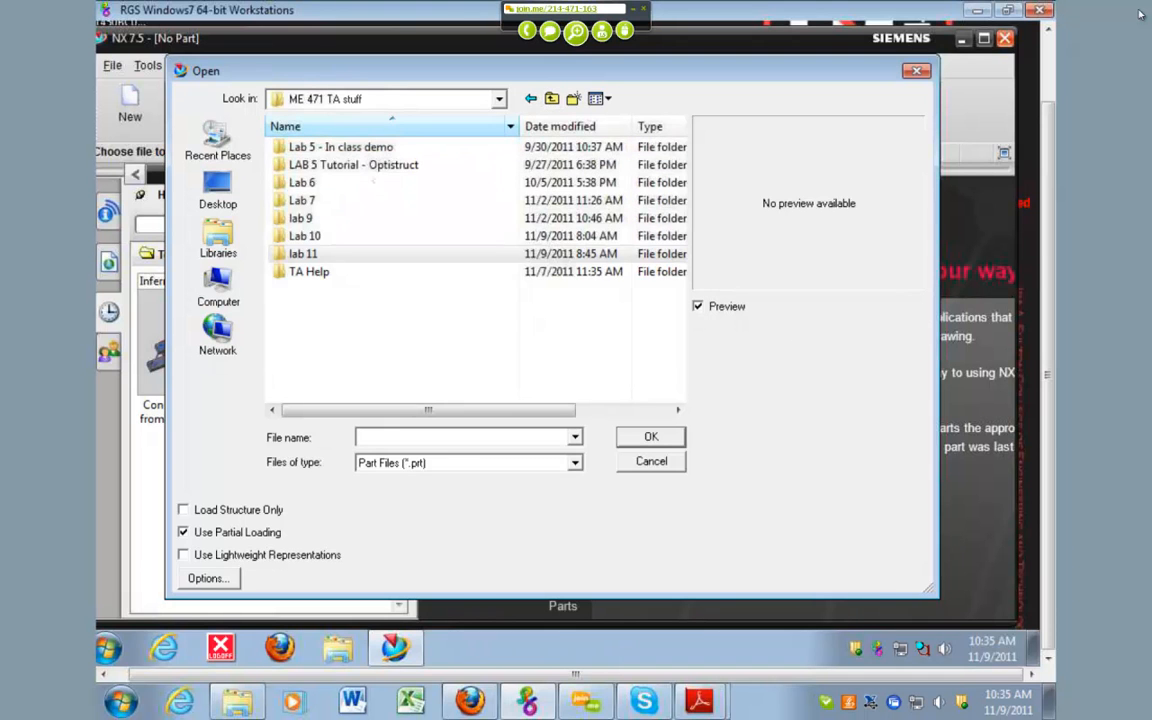
pyautogui.doubleClick(310, 236)
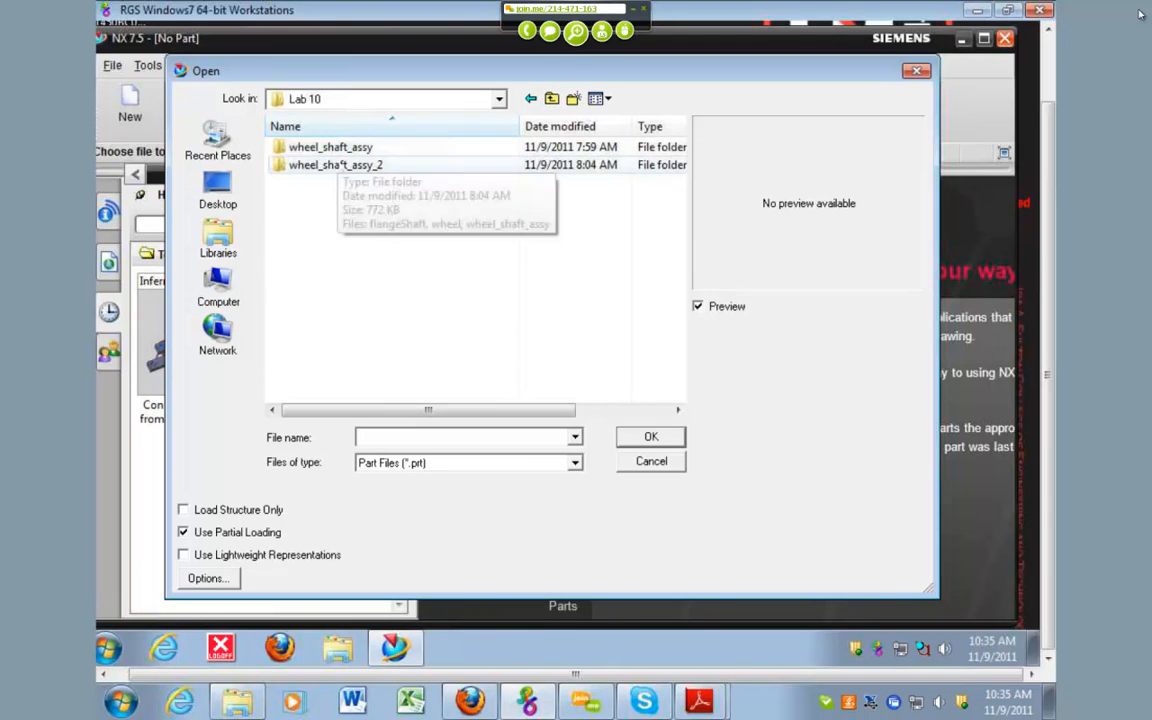
pyautogui.doubleClick(331, 165)
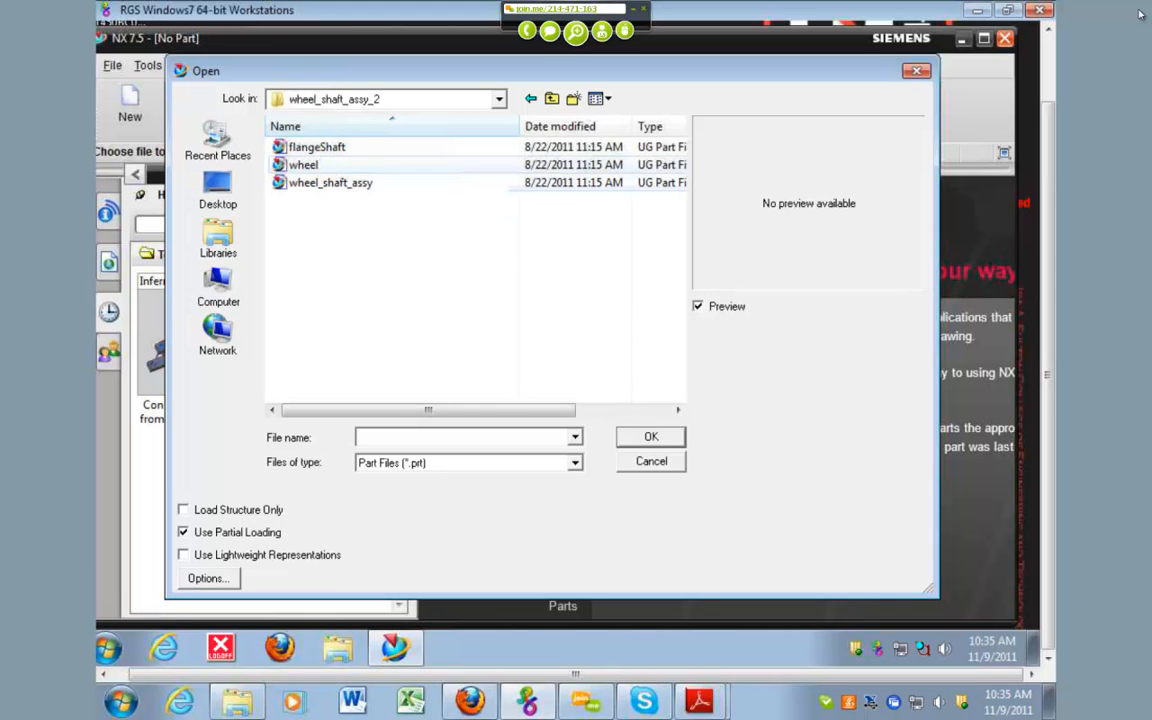
pyautogui.doubleClick(330, 183)
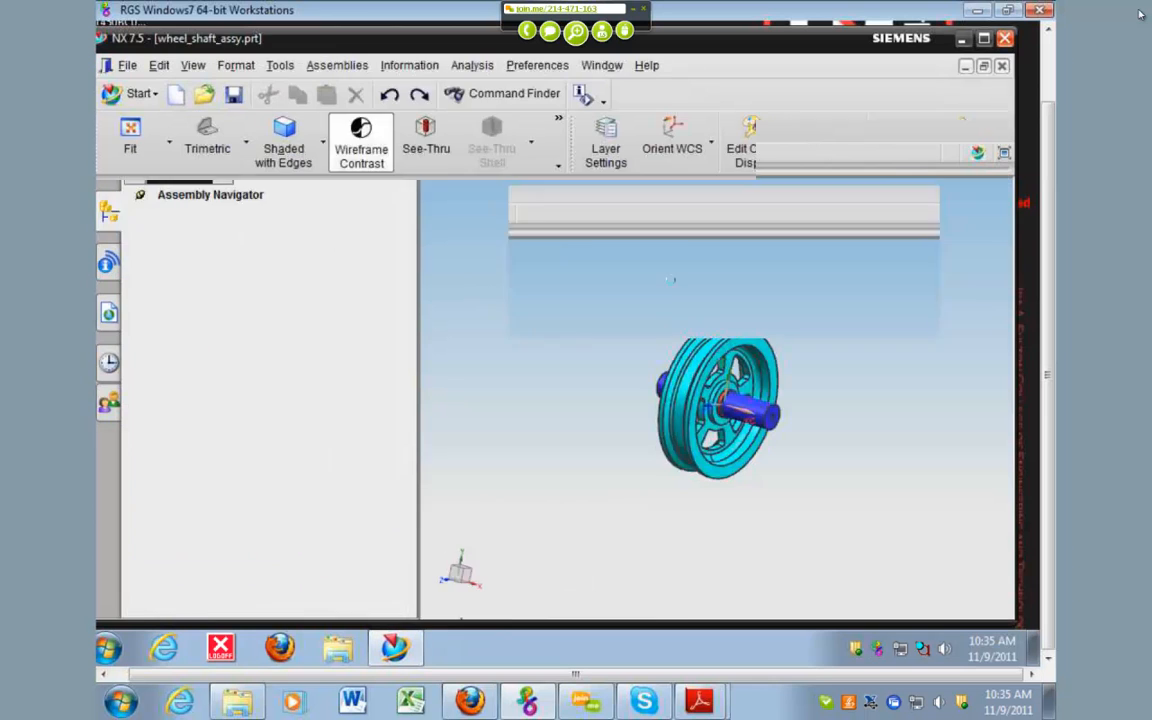
pyautogui.keyDown('shift'); pyautogui.moveTo(686, 395); pyautogui.dragTo(629, 373, button='middle'); pyautogui.keyUp('shift')
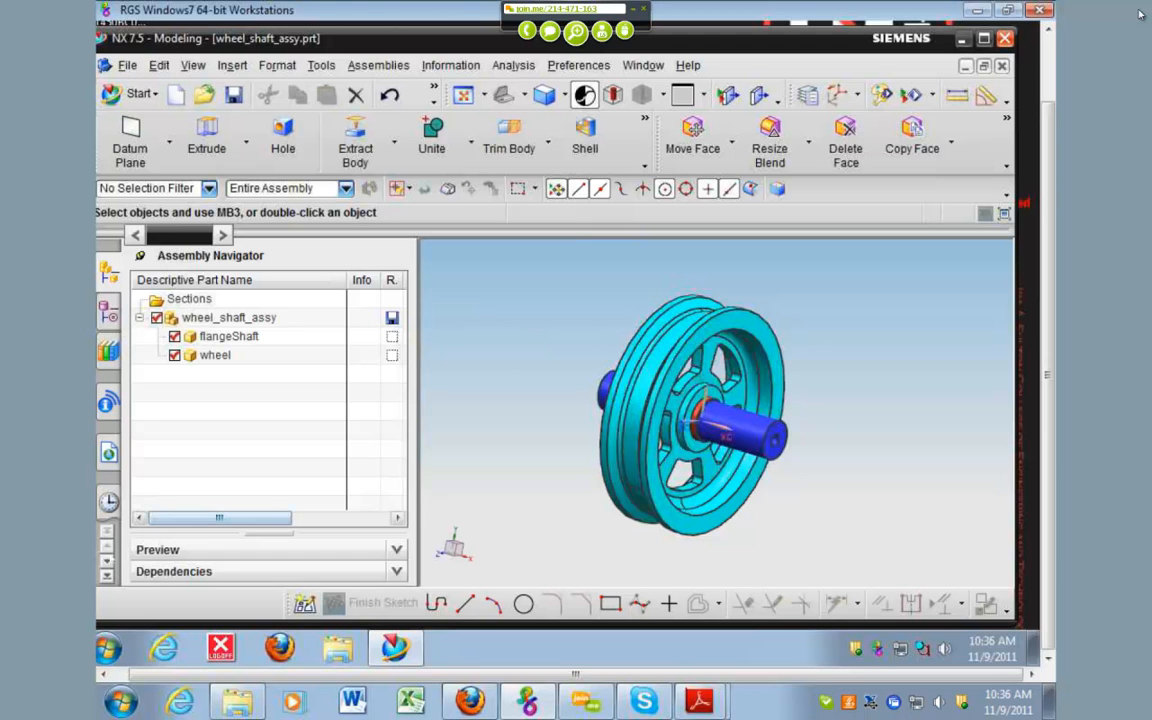
# Load the Advanced with full menus role and start the Advanced Simulation application for the wheel and shaft assembly.
pyautogui.click(107, 576)
pyautogui.click(108, 455)
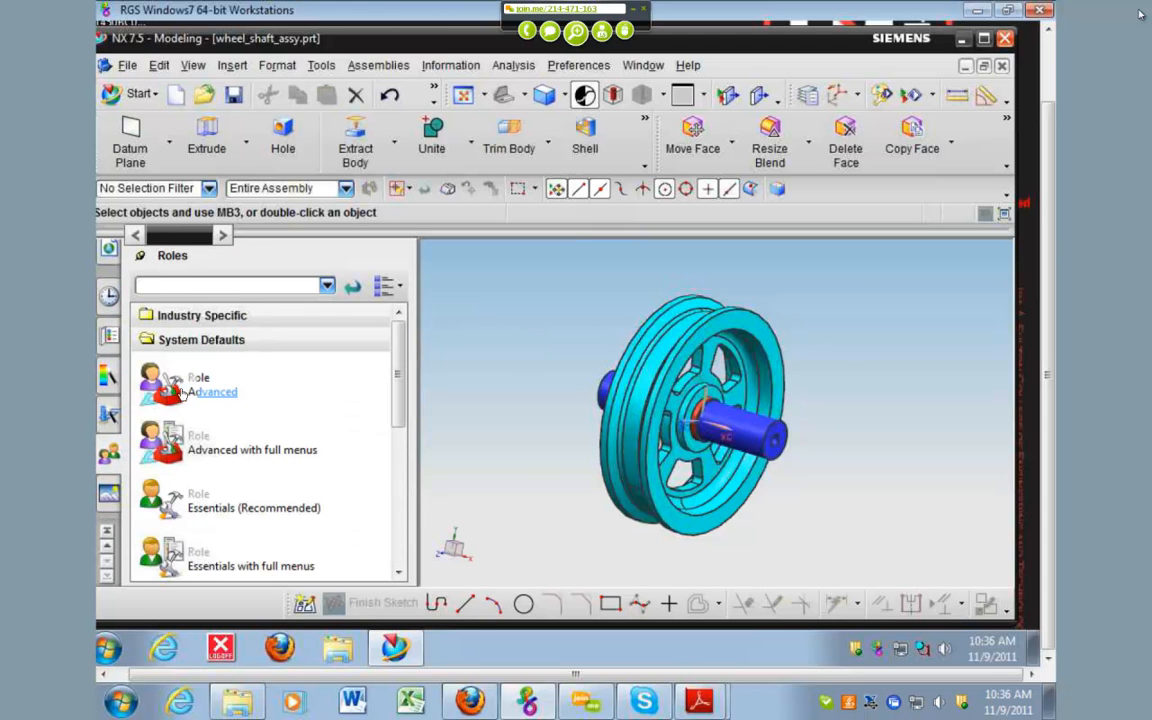
pyautogui.click(230, 449)
pyautogui.click(309, 329)
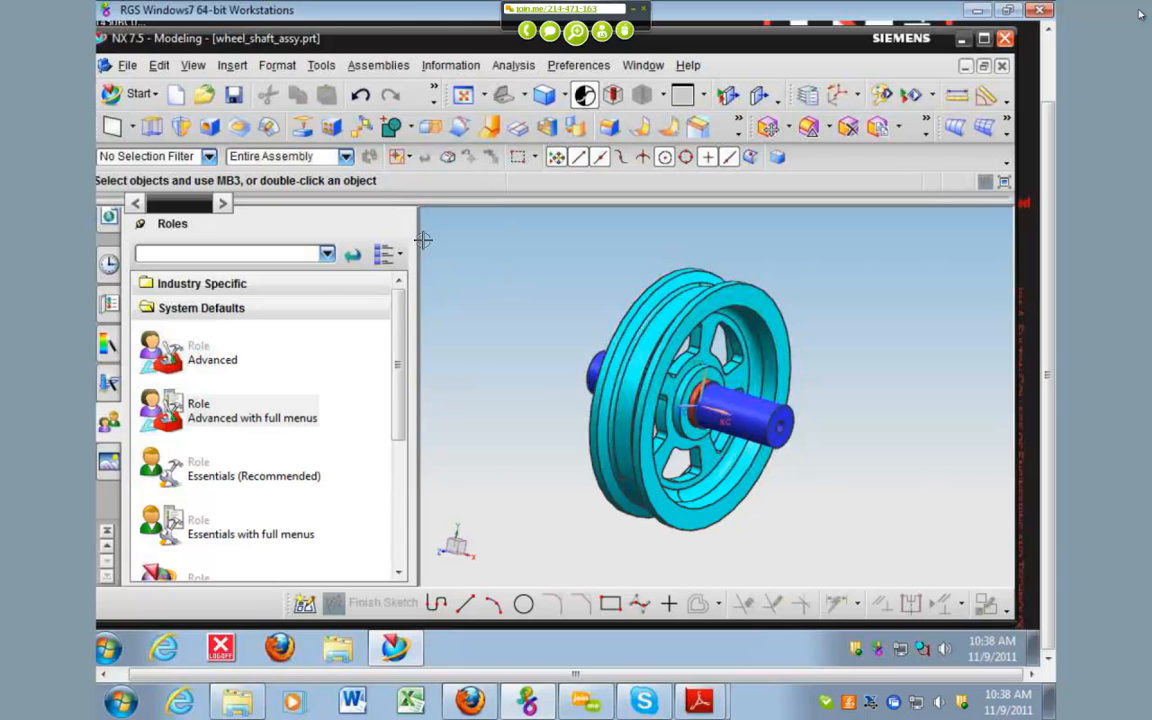
pyautogui.doubleClick(215, 412)
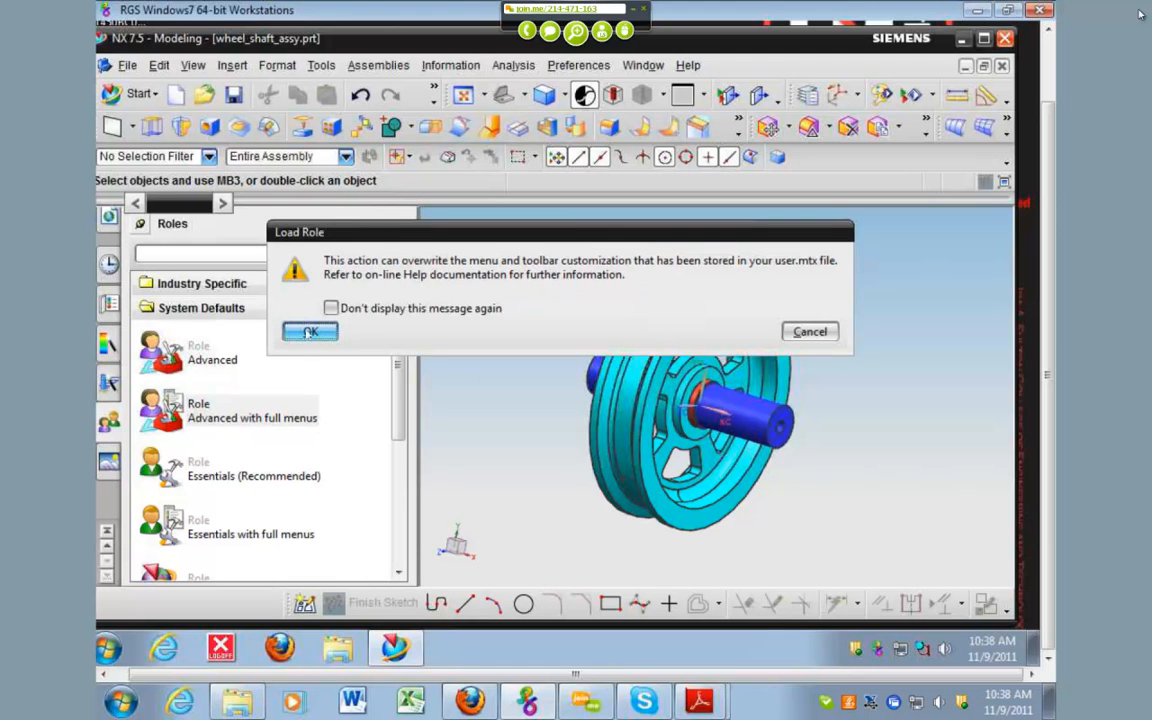
pyautogui.click(307, 332)
pyautogui.click(137, 94)
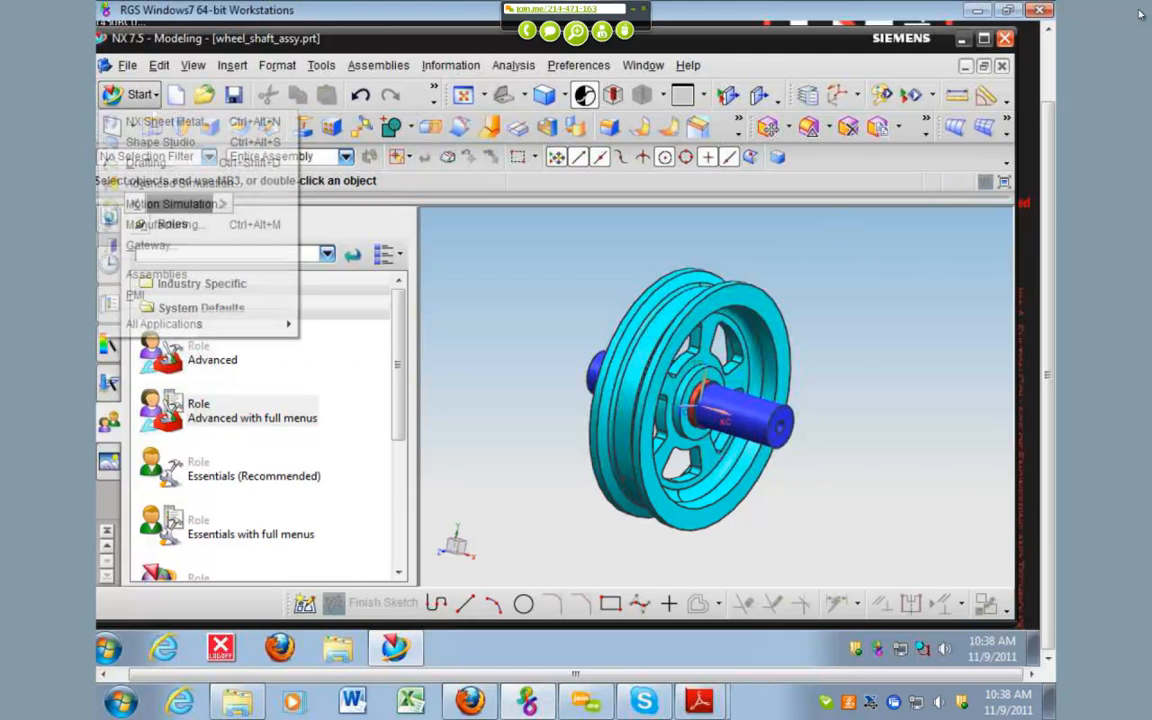
pyautogui.click(157, 184)
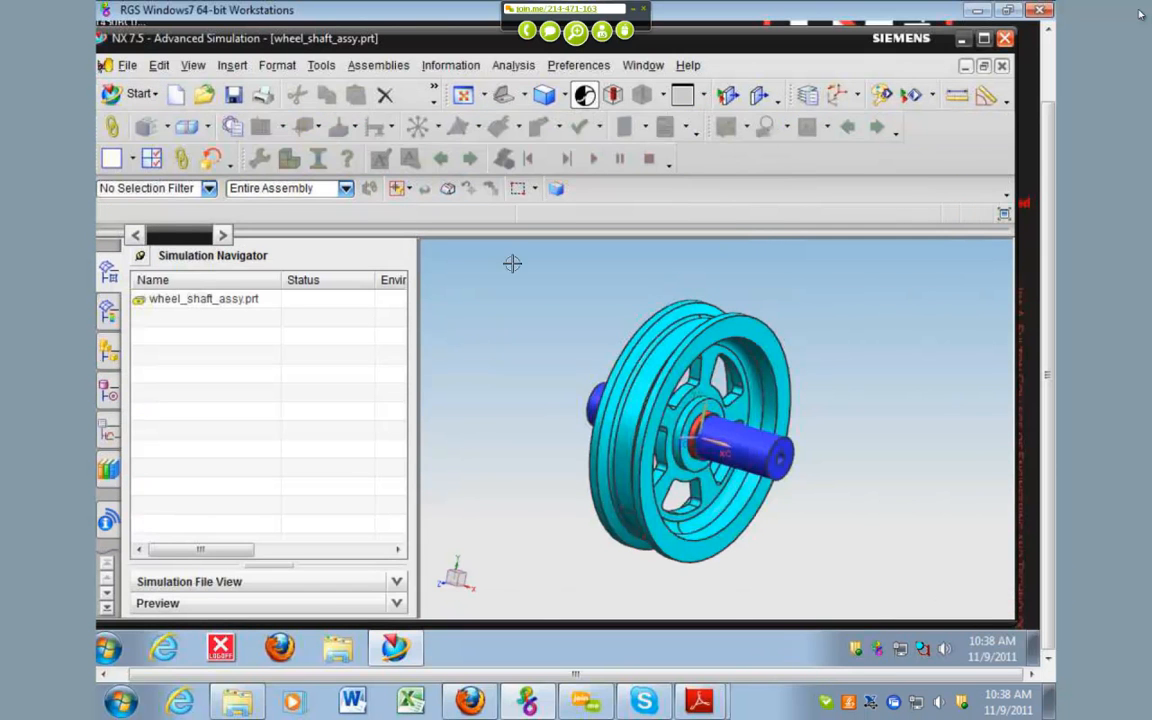
# Look up the option for resetting dialog box settings in the User Interface Preferences and leave without applying changes.
pyautogui.click(575, 65)
pyautogui.click(608, 110)
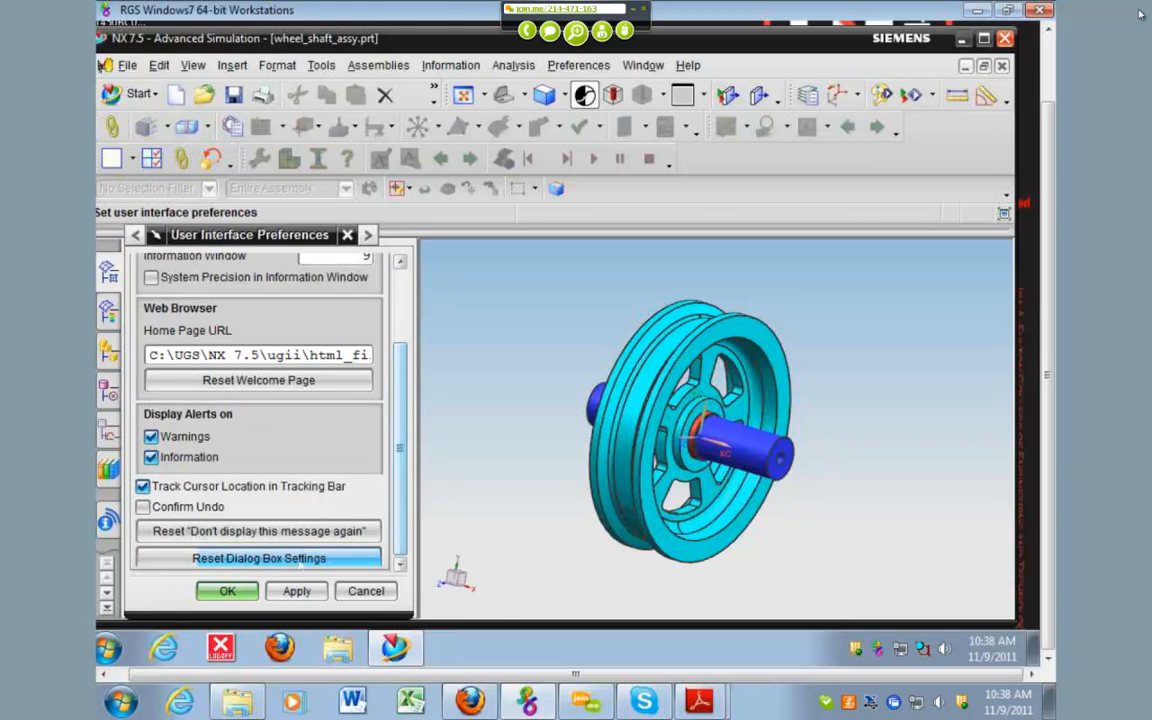
pyautogui.click(340, 590)
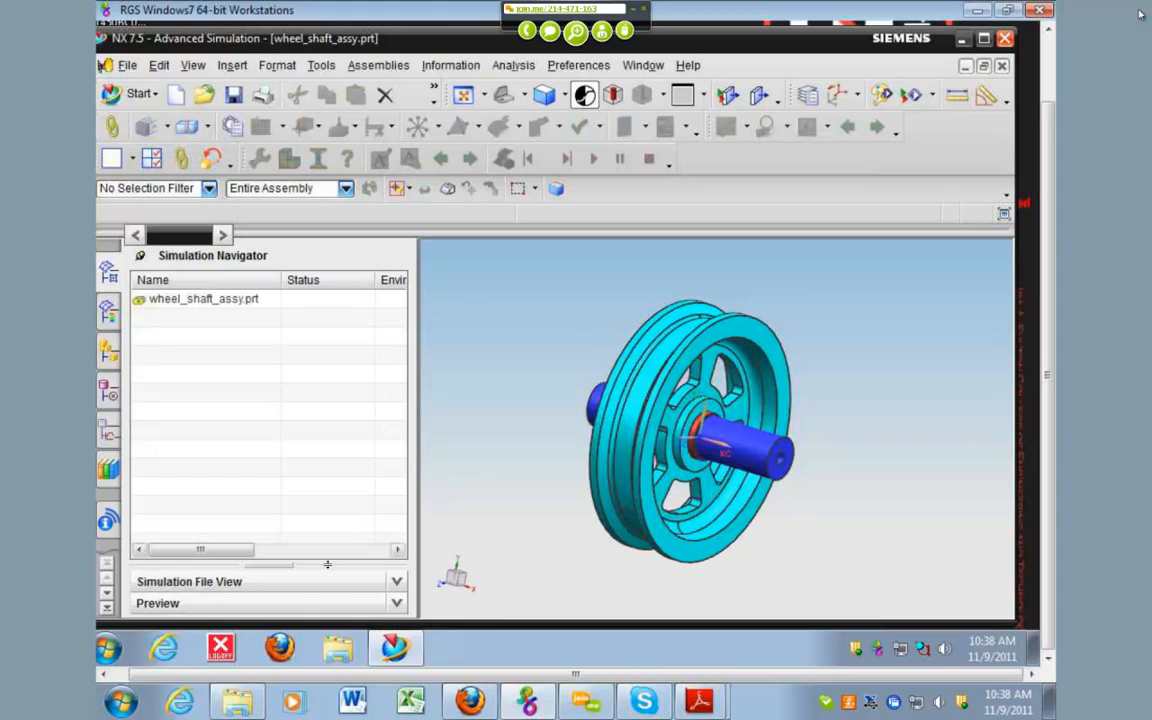
# Create a new FEM of wheel_shaft_assy named wheel_fem1.fem from the NX Nastran template, keeping the Structural analysis type and all visible bodies.
pyautogui.click(240, 582)
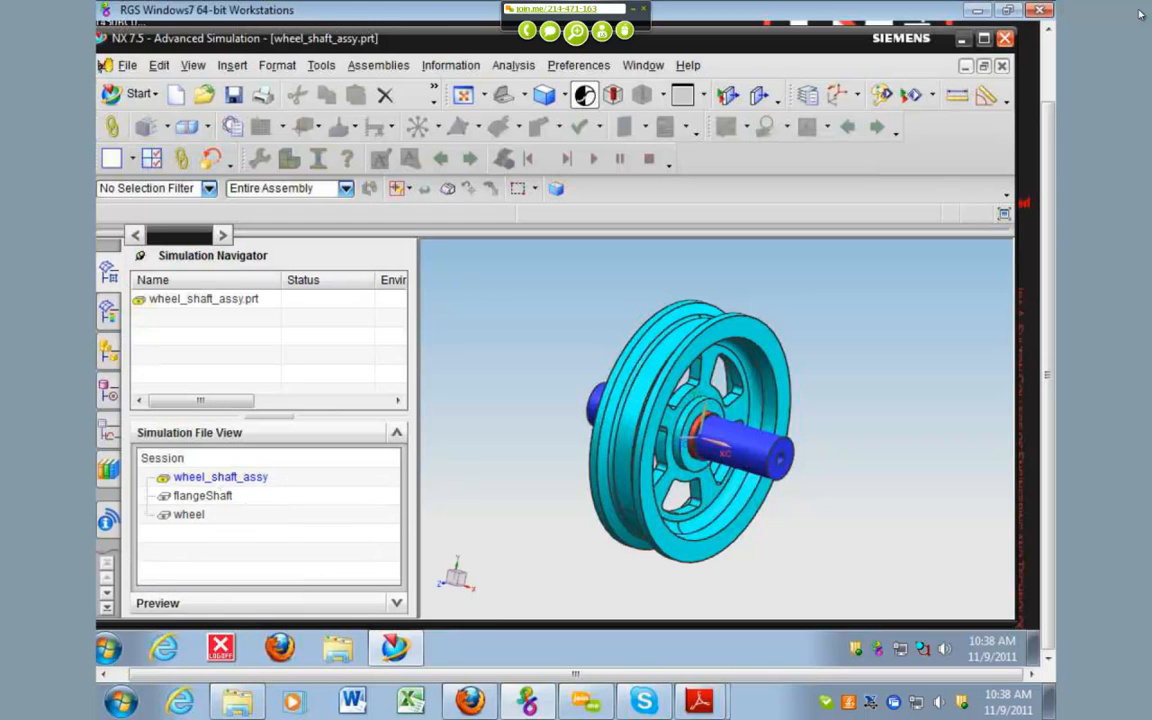
pyautogui.rightClick(218, 478)
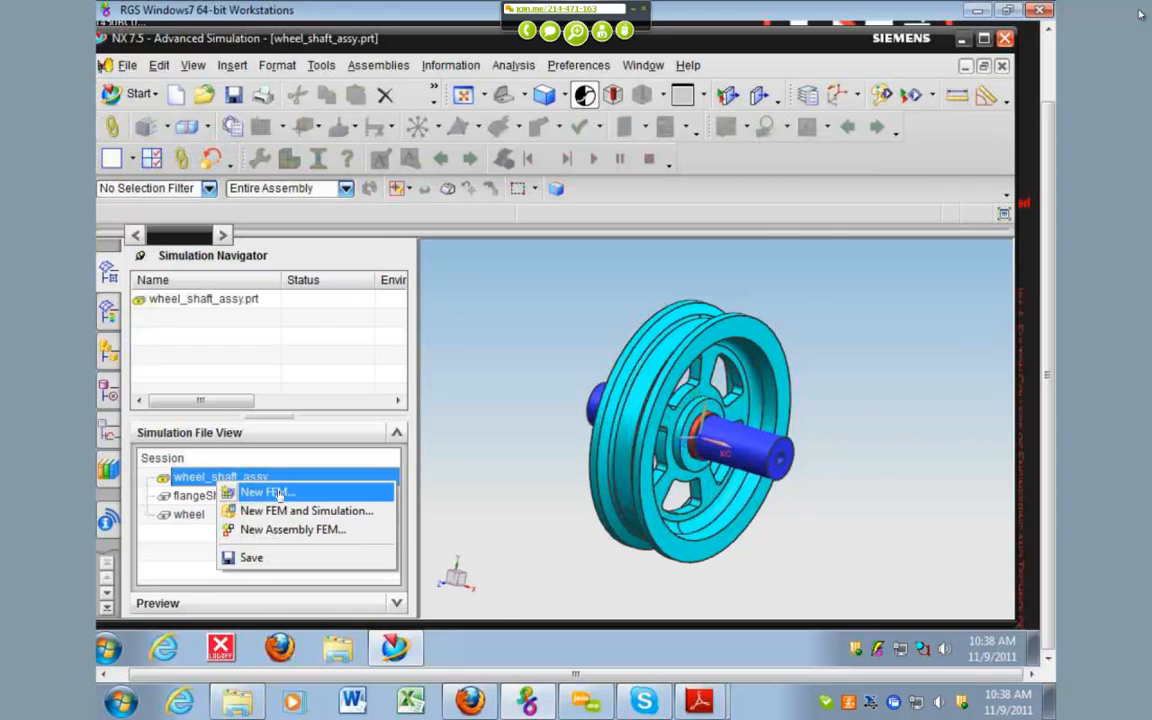
pyautogui.click(265, 492)
pyautogui.click(342, 472)
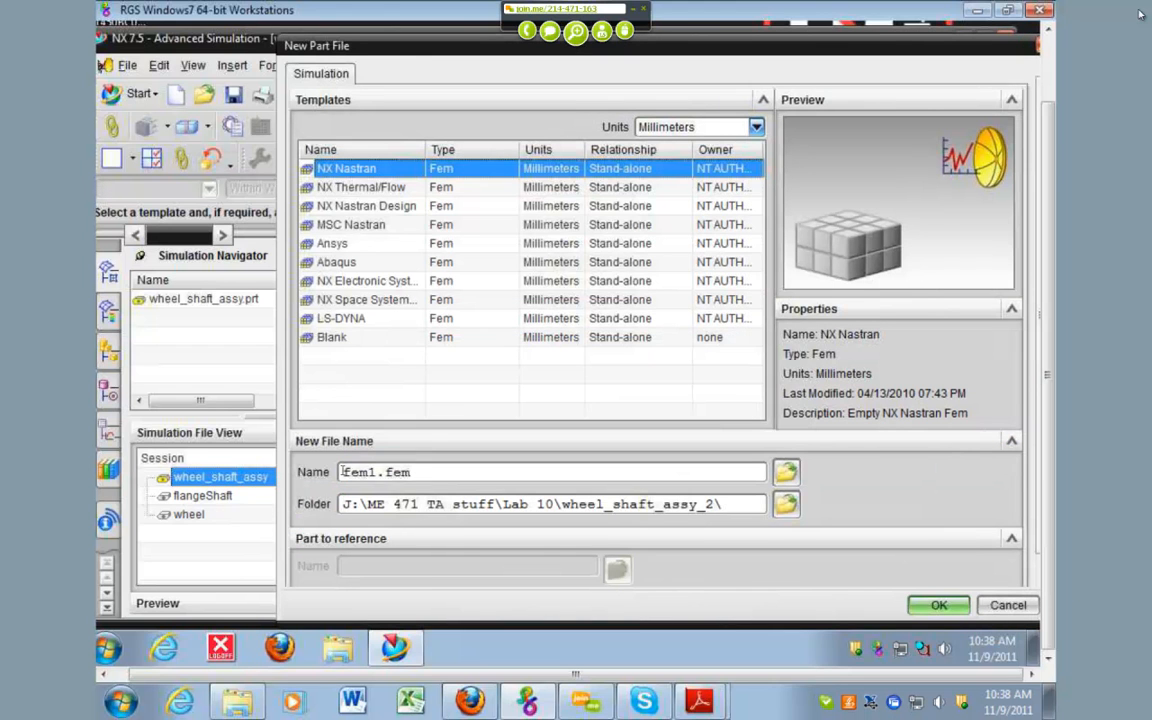
pyautogui.write('wheel')
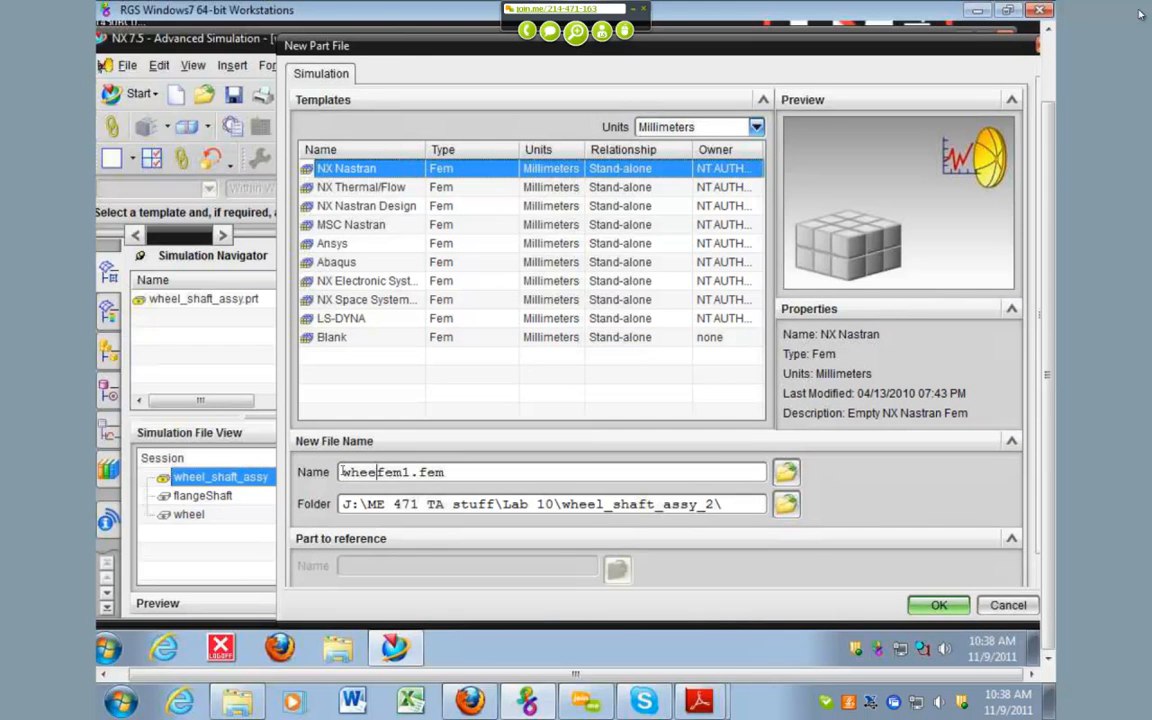
pyautogui.write('_')
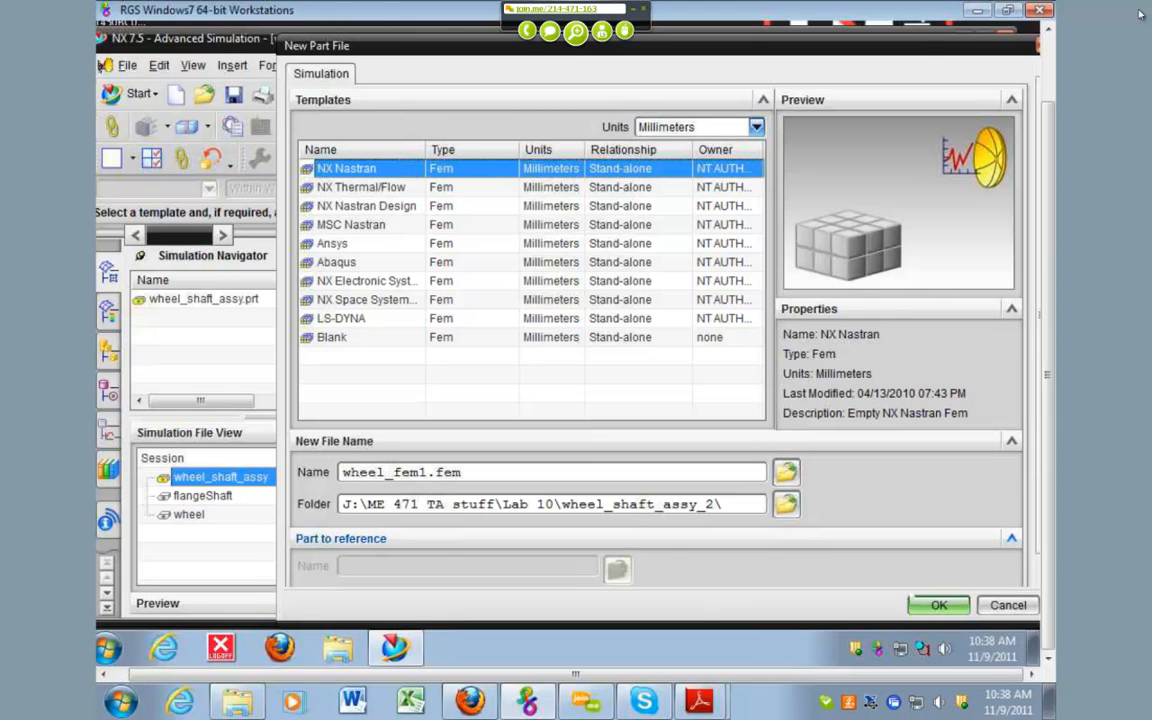
pyautogui.press('Return')
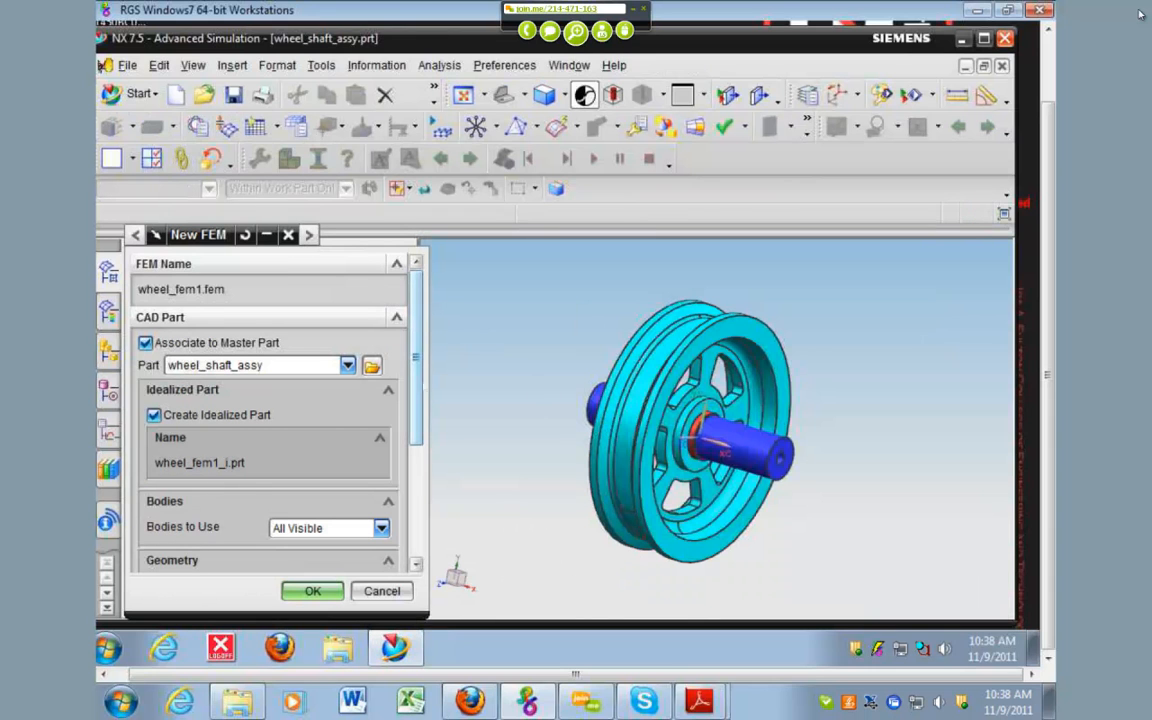
pyautogui.scroll(-5, 270, 430)
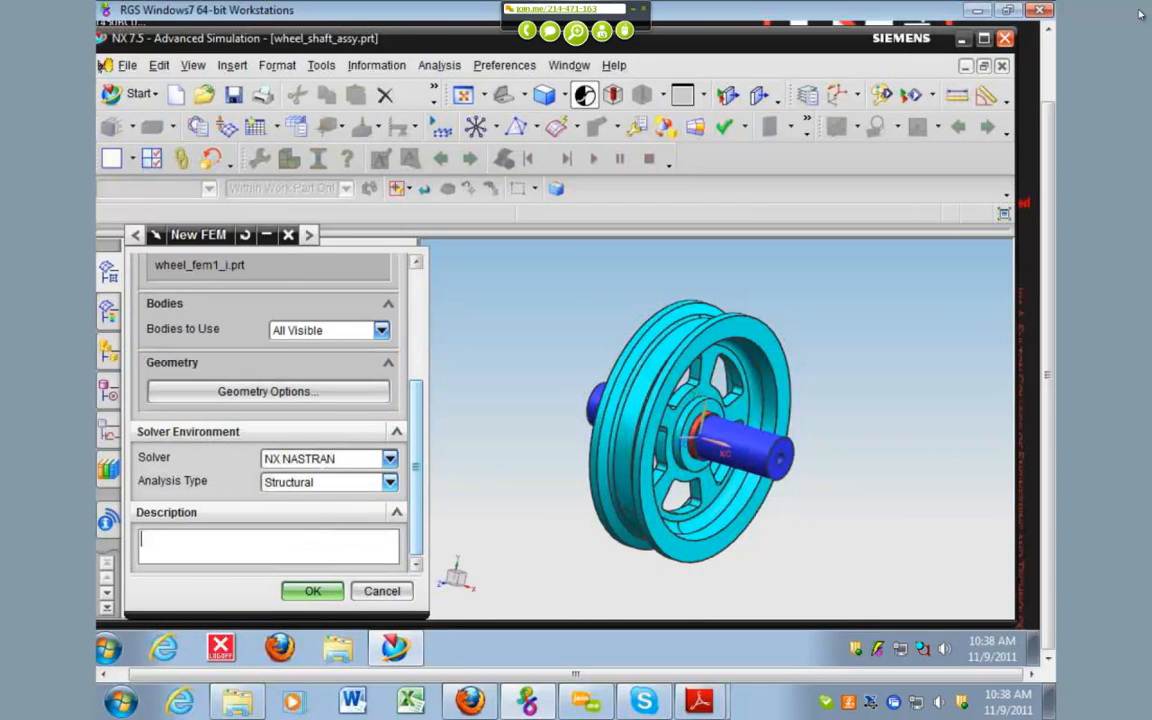
pyautogui.click(312, 591)
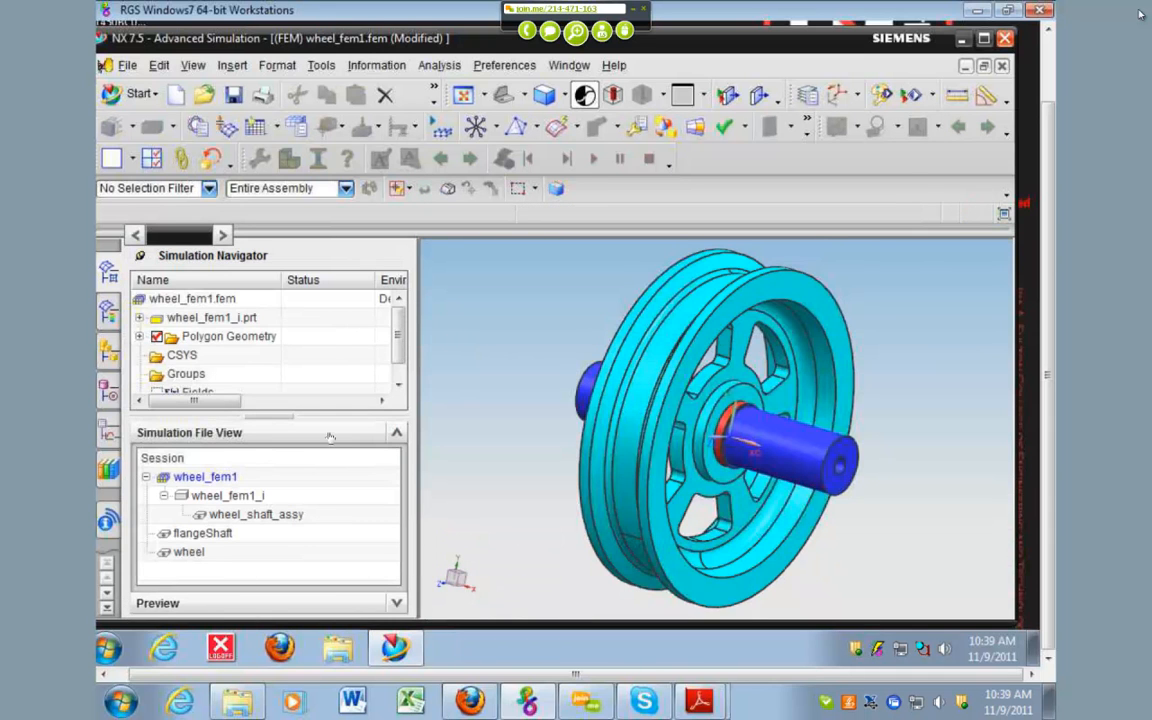
# Apply a 3D tetrahedral mesh of CTETRA(10) elements to the shaft in wheel_fem1.fem, using the automatic element size of 13.5 mm.
pyautogui.moveTo(348, 431); pyautogui.dragTo(289, 462)
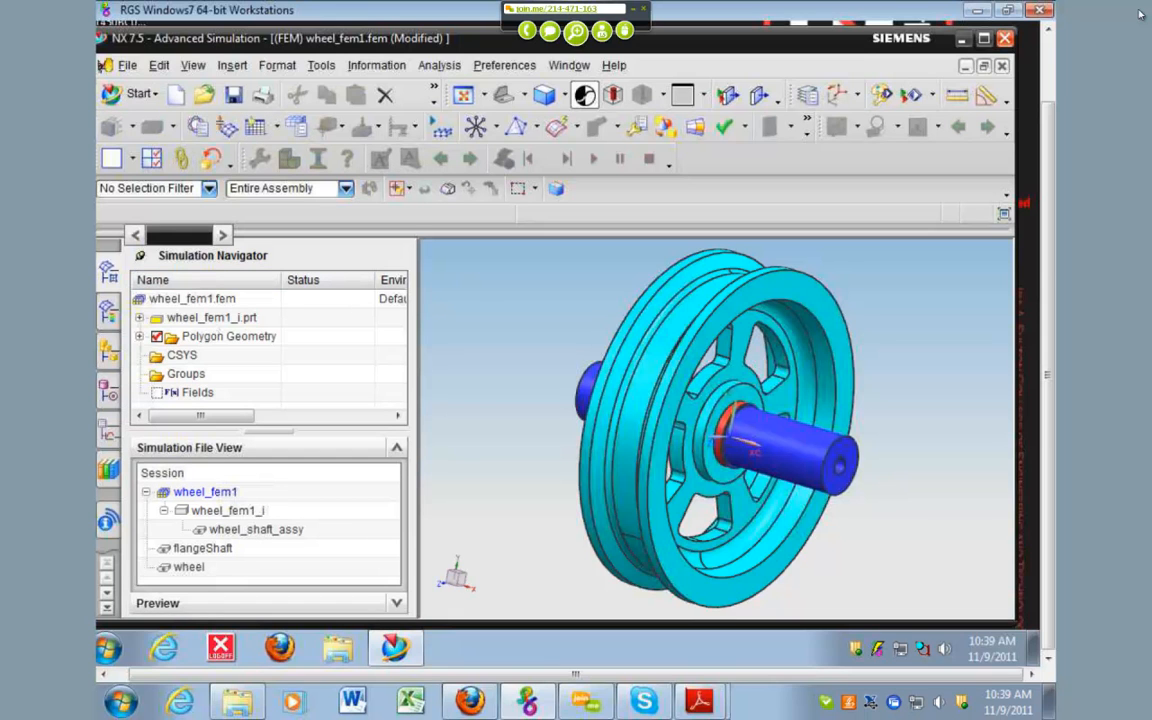
pyautogui.rightClick(188, 299)
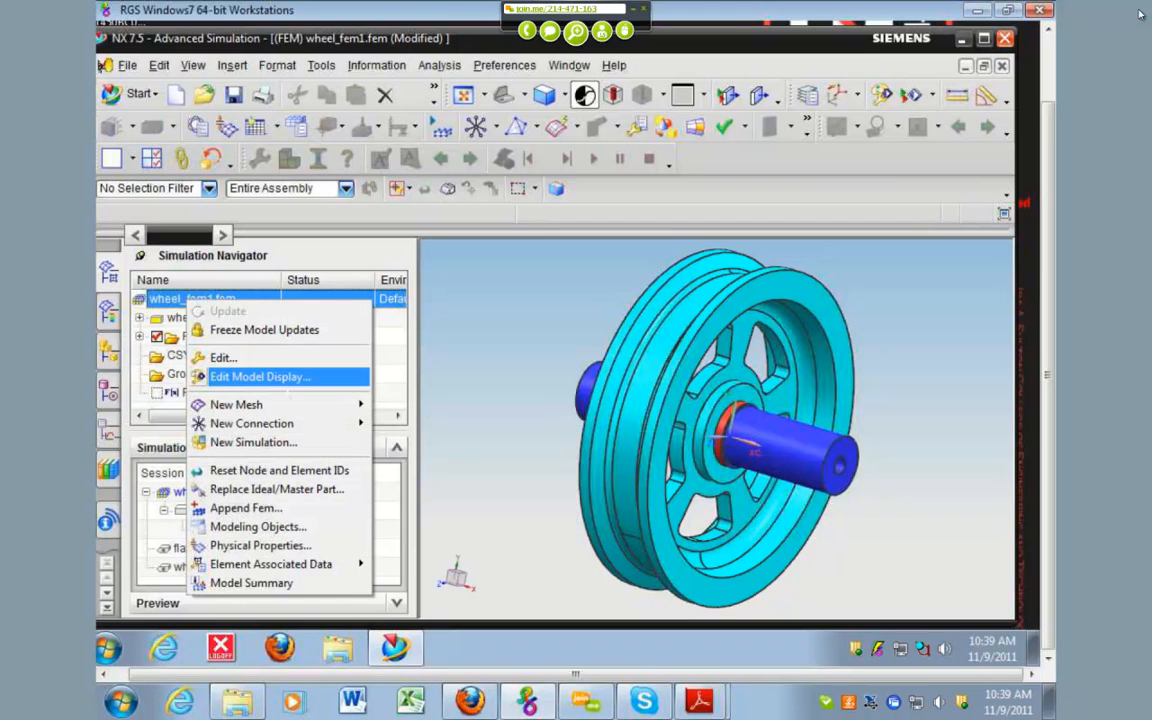
pyautogui.moveTo(289, 403)
pyautogui.moveTo(418, 461)
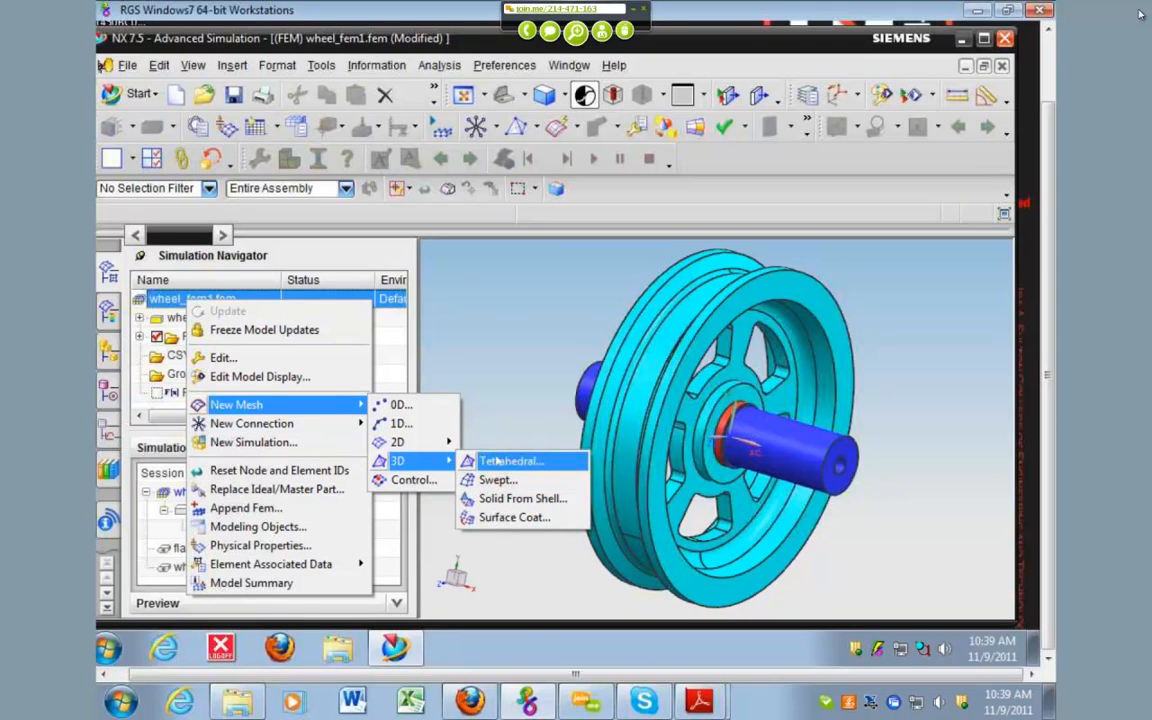
pyautogui.click(497, 461)
pyautogui.click(523, 462)
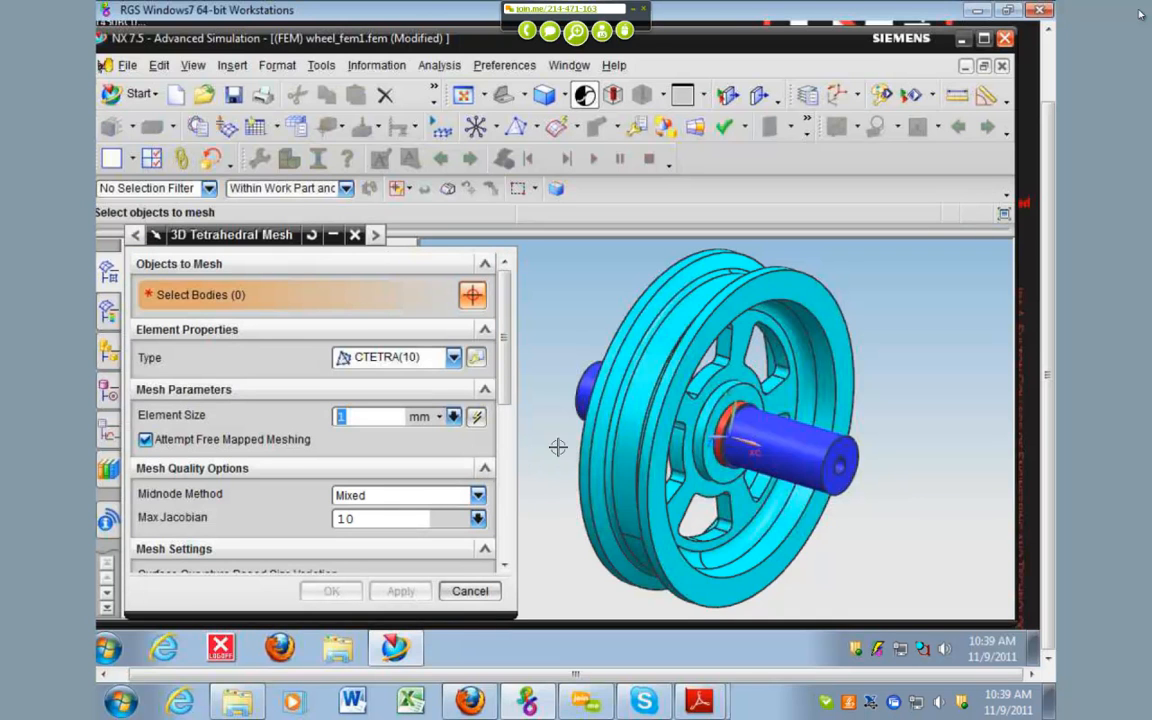
pyautogui.click(848, 450)
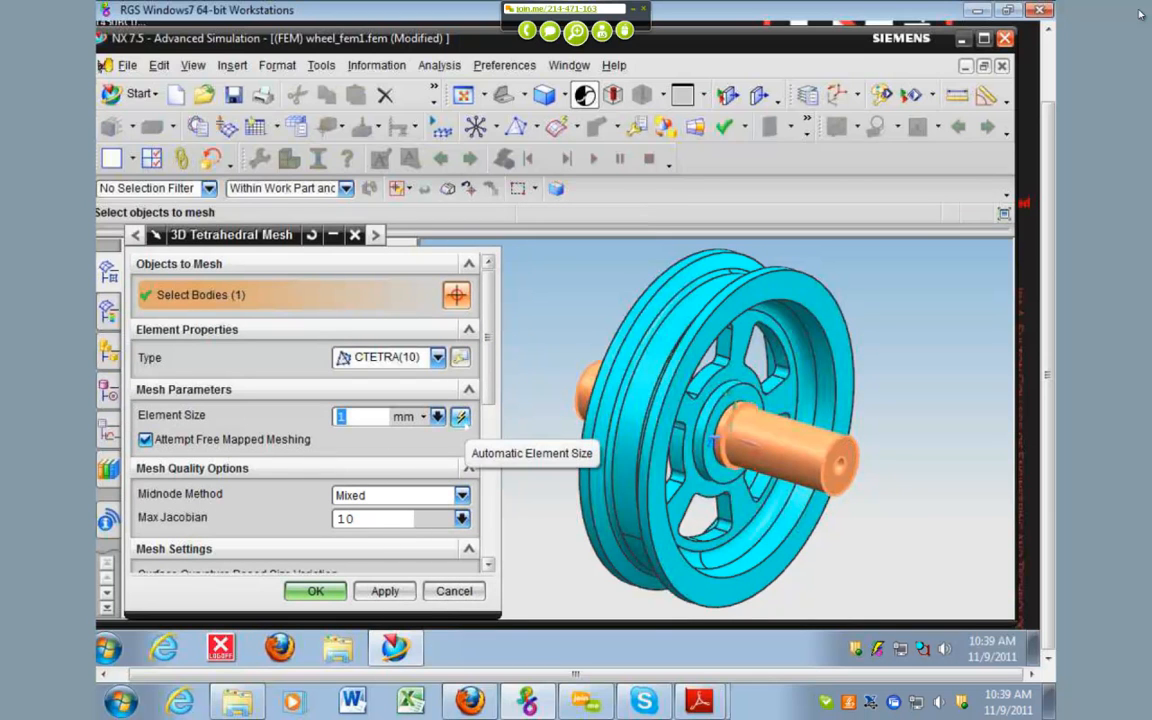
pyautogui.click(460, 416)
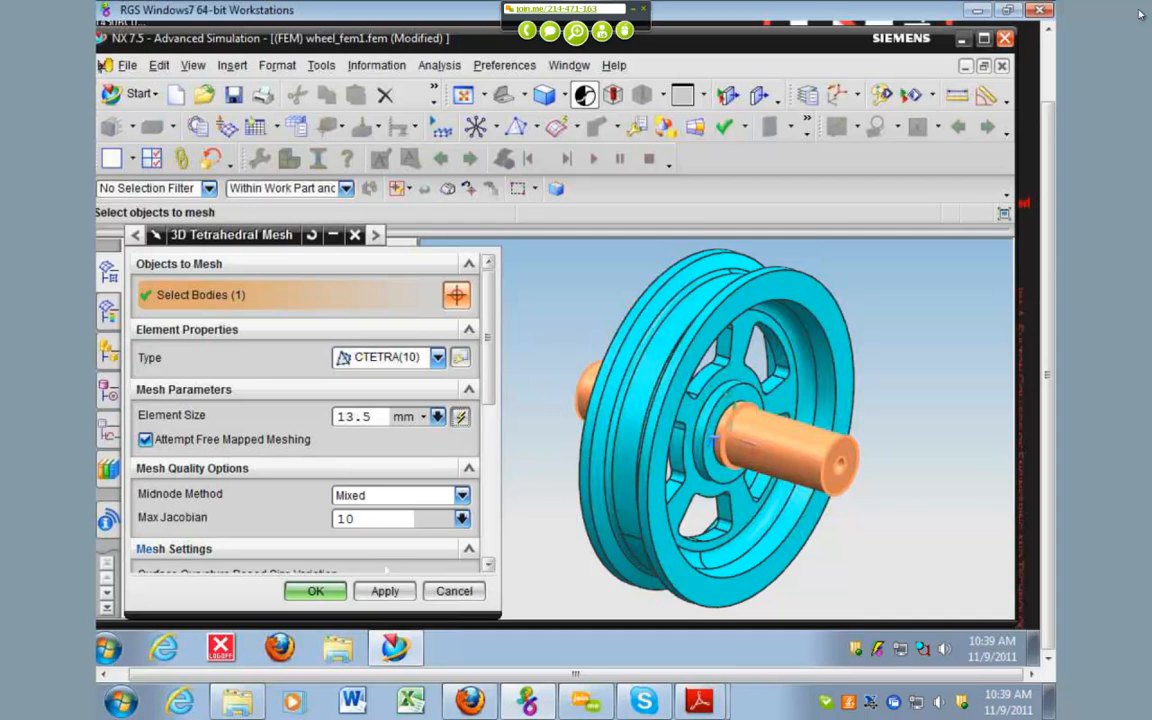
pyautogui.click(385, 591)
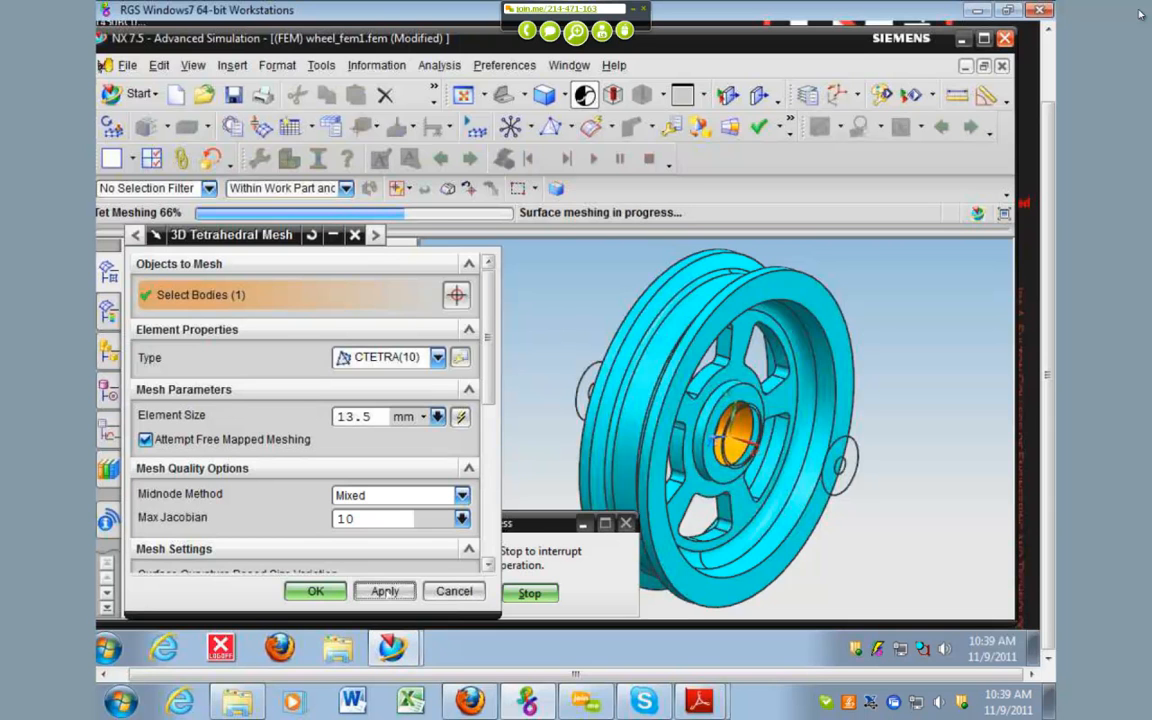
# Apply a CTETRA(10) tetrahedral mesh to the wheel body, using the automatically calculated element size of 15.6 mm.
pyautogui.click(600, 460)
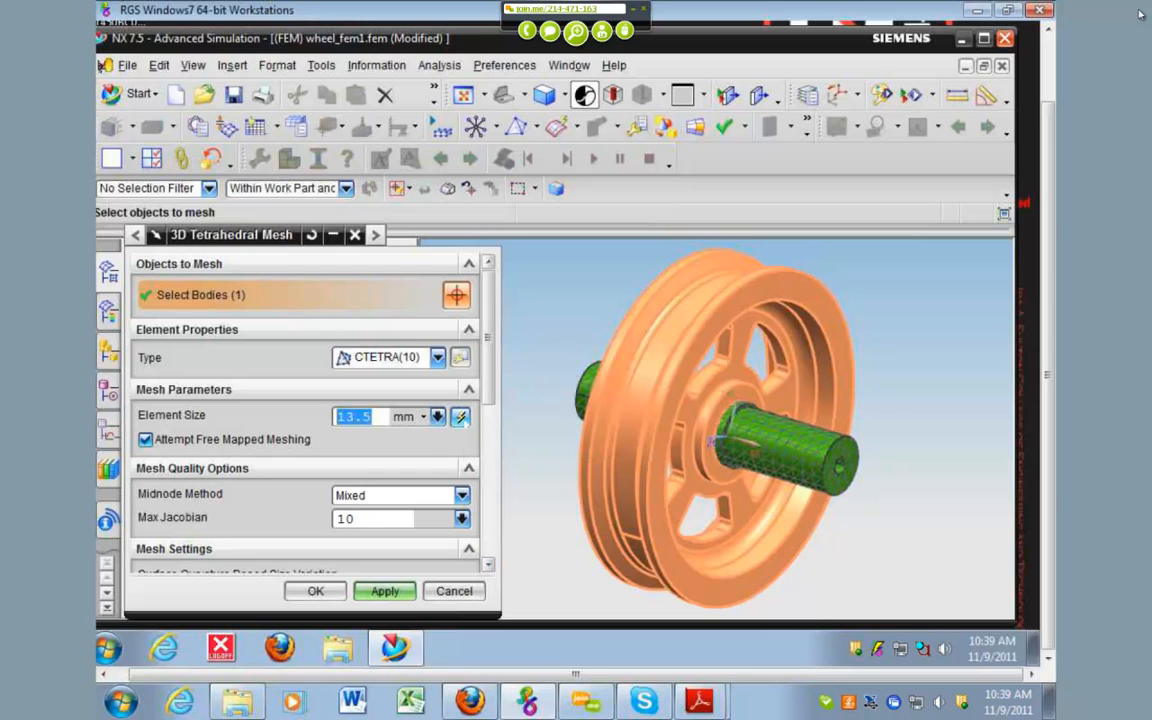
pyautogui.click(461, 417)
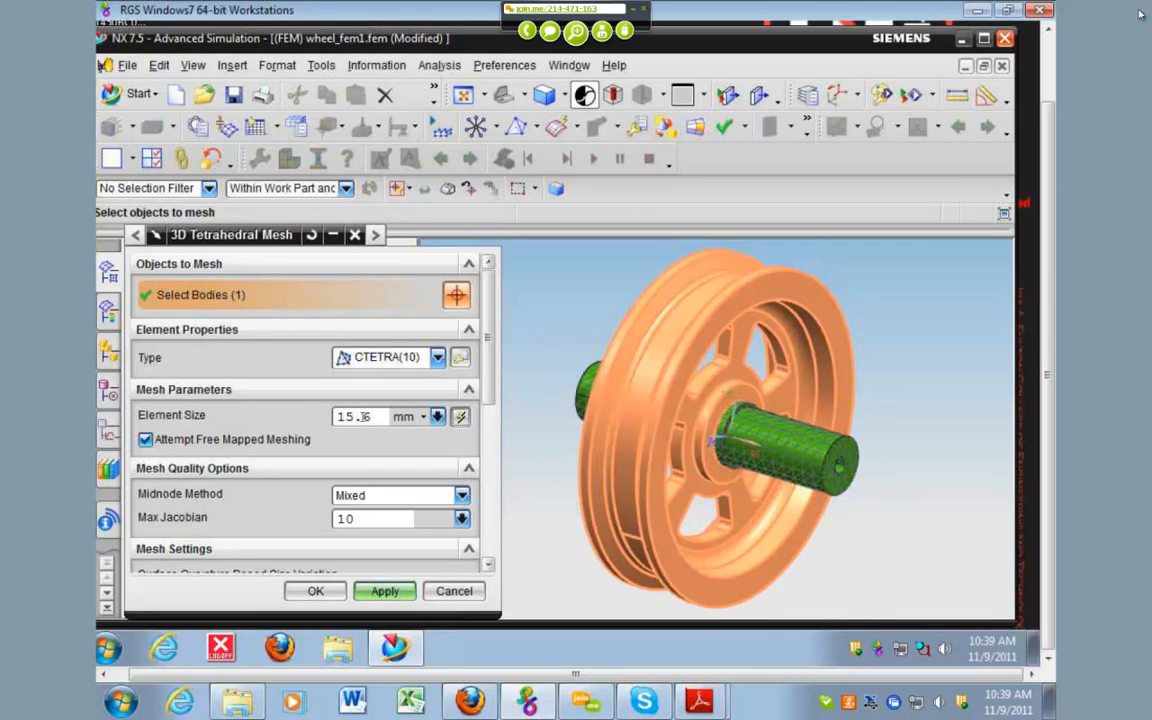
pyautogui.click(326, 591)
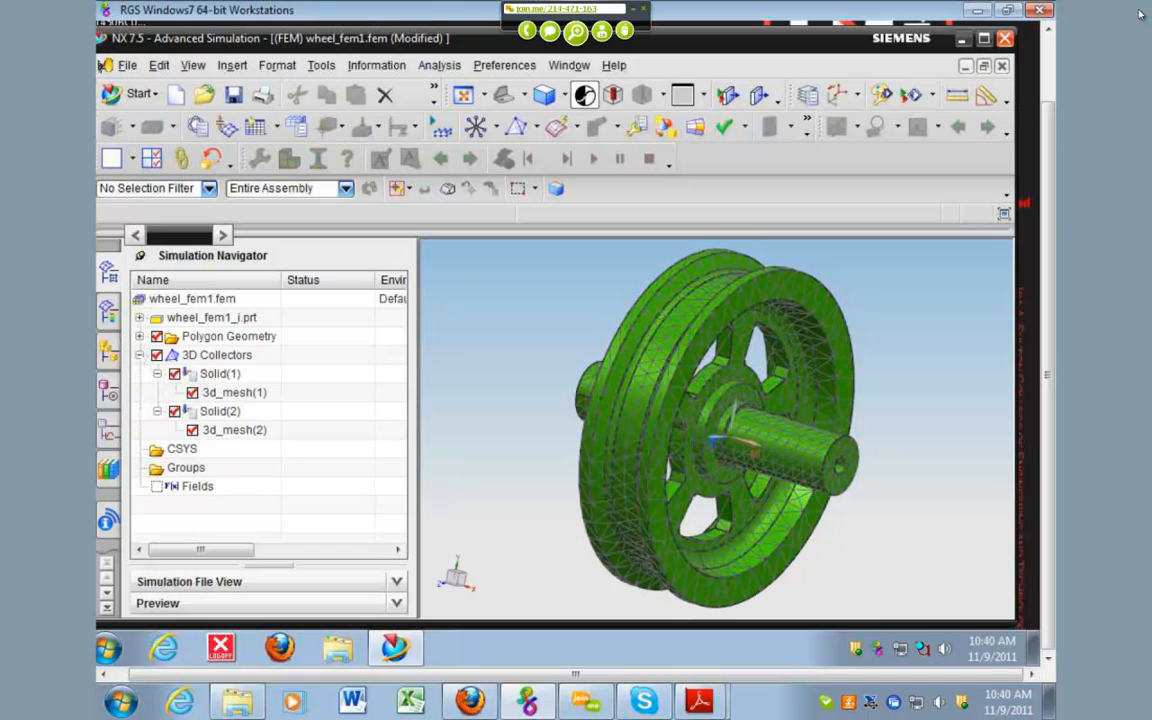
# Identify which mesh belongs to the wheel and set the display color of its collector Solid(2) to Light Cyan Teal.
pyautogui.click(209, 375)
pyautogui.click(234, 393)
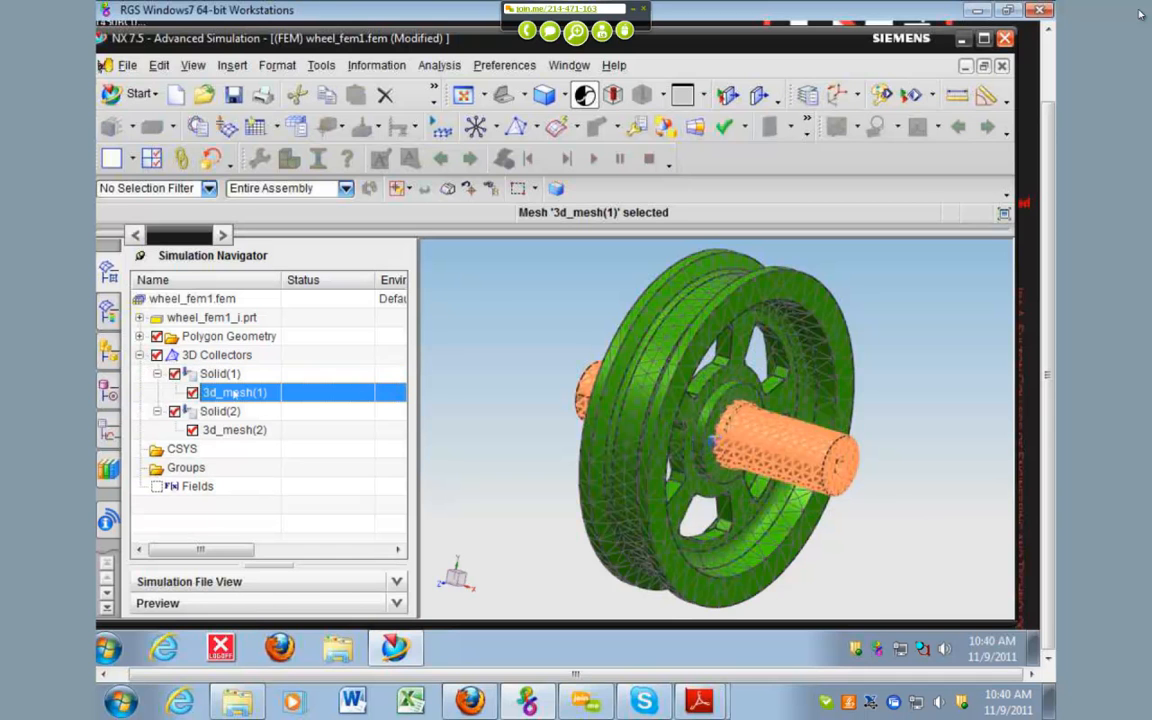
pyautogui.click(234, 430)
pyautogui.click(234, 392)
pyautogui.click(222, 374)
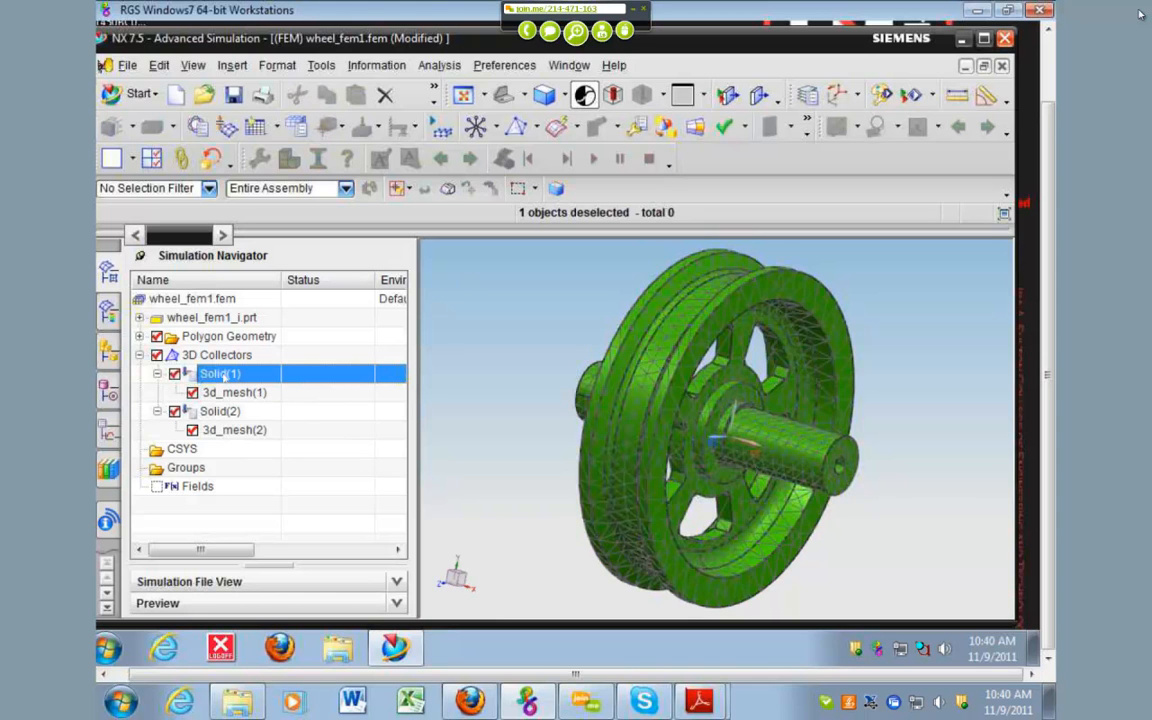
pyautogui.click(218, 412)
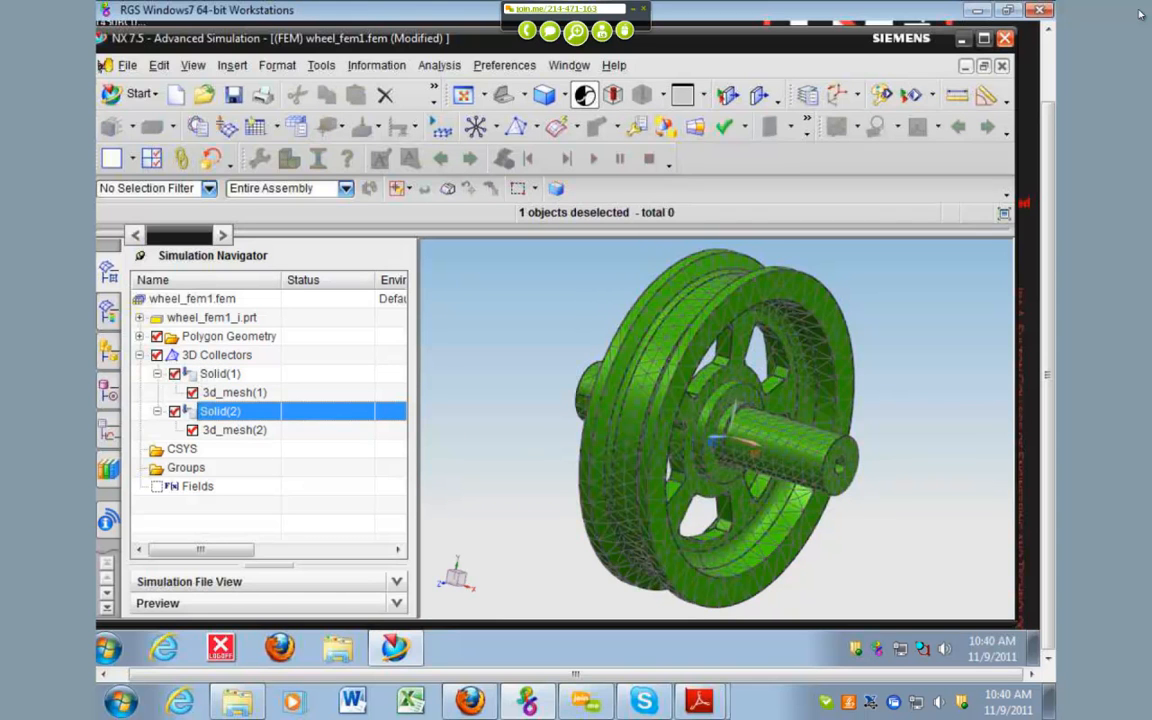
pyautogui.rightClick(218, 412)
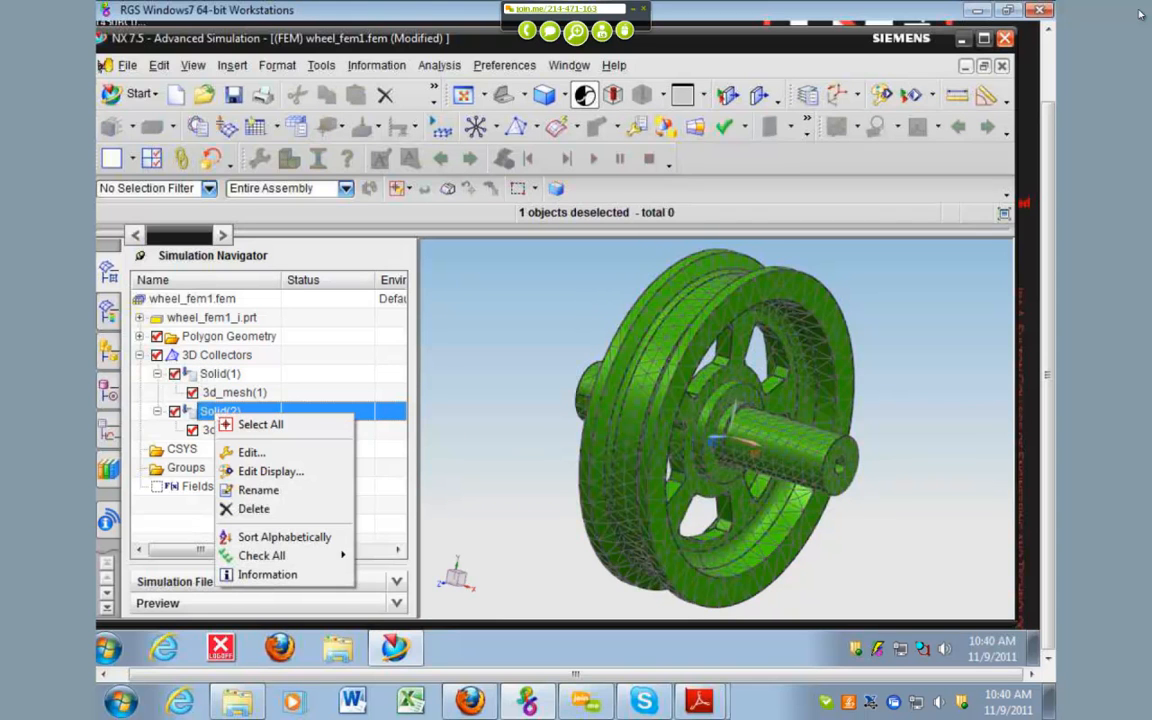
pyautogui.click(281, 472)
pyautogui.click(386, 262)
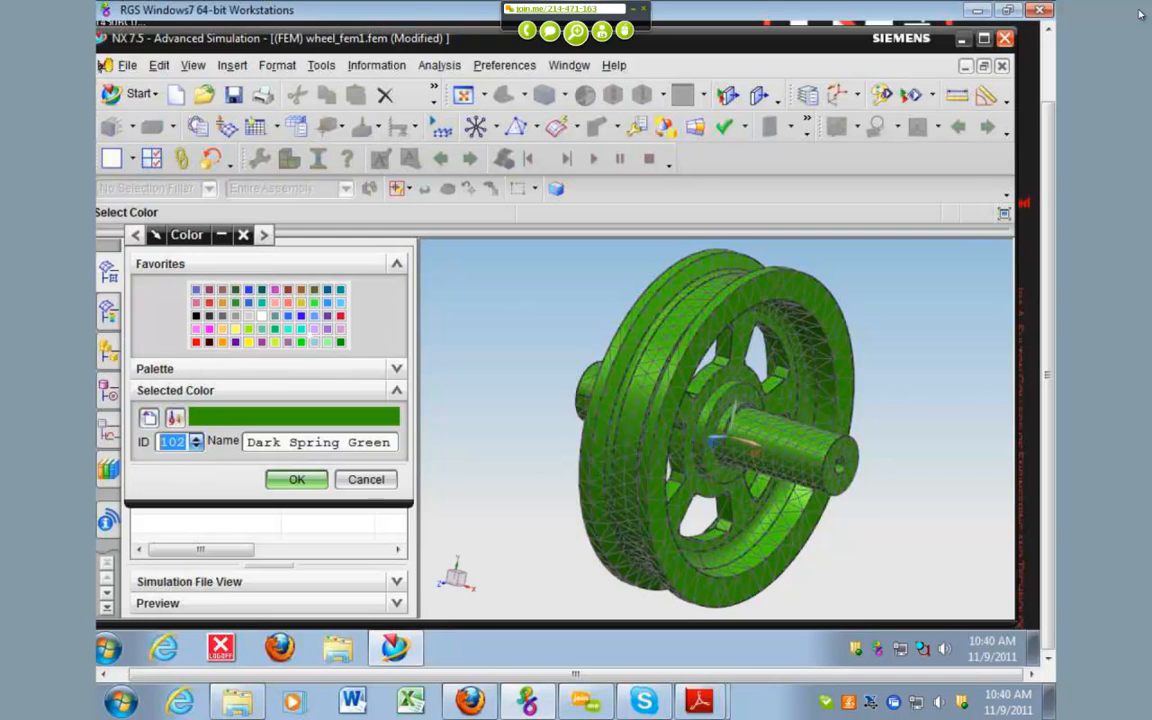
pyautogui.click(288, 328)
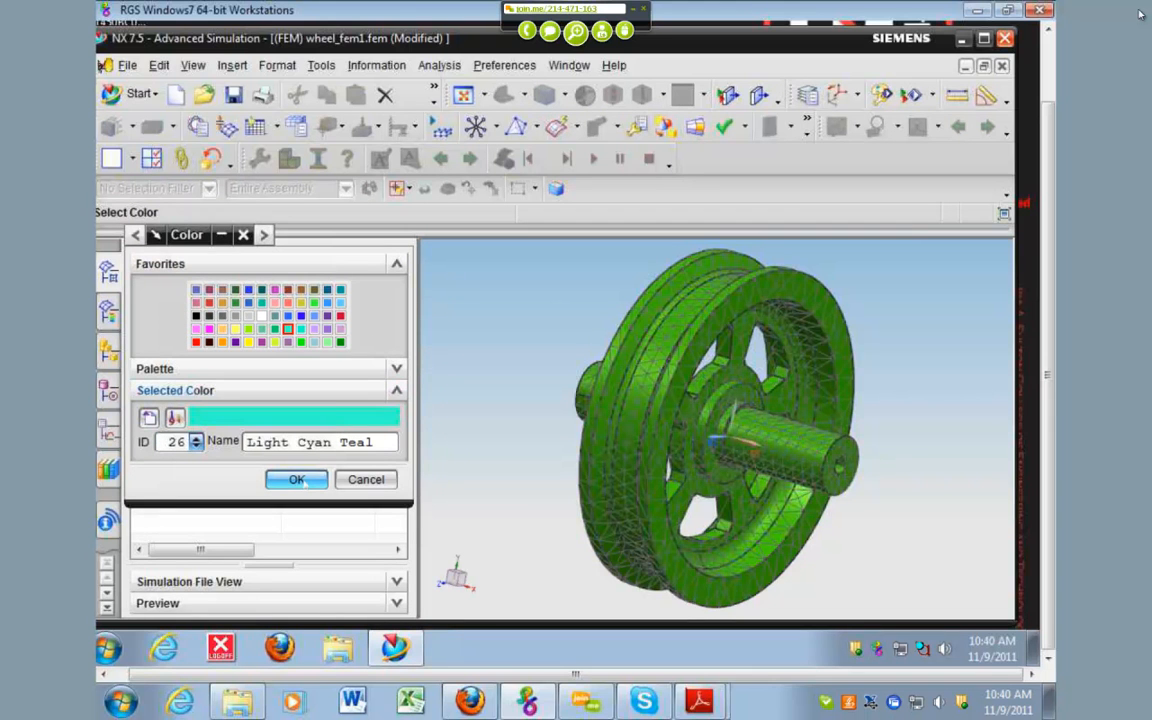
pyautogui.click(296, 479)
pyautogui.click(224, 589)
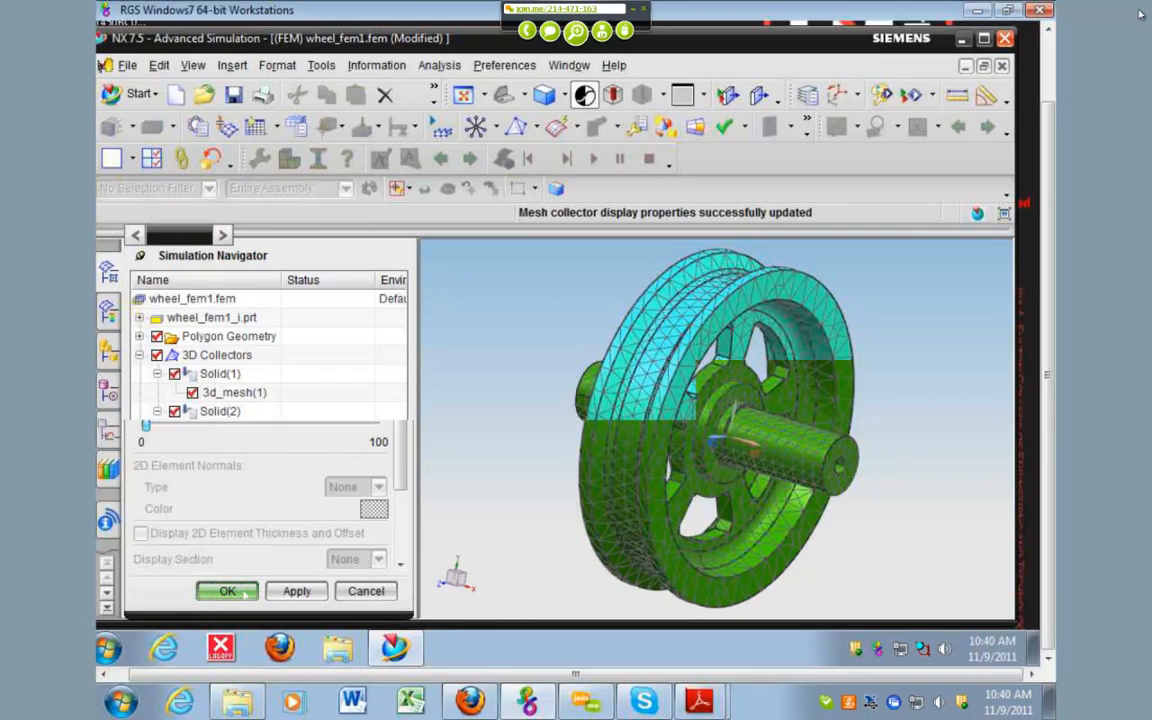
pyautogui.click(647, 413)
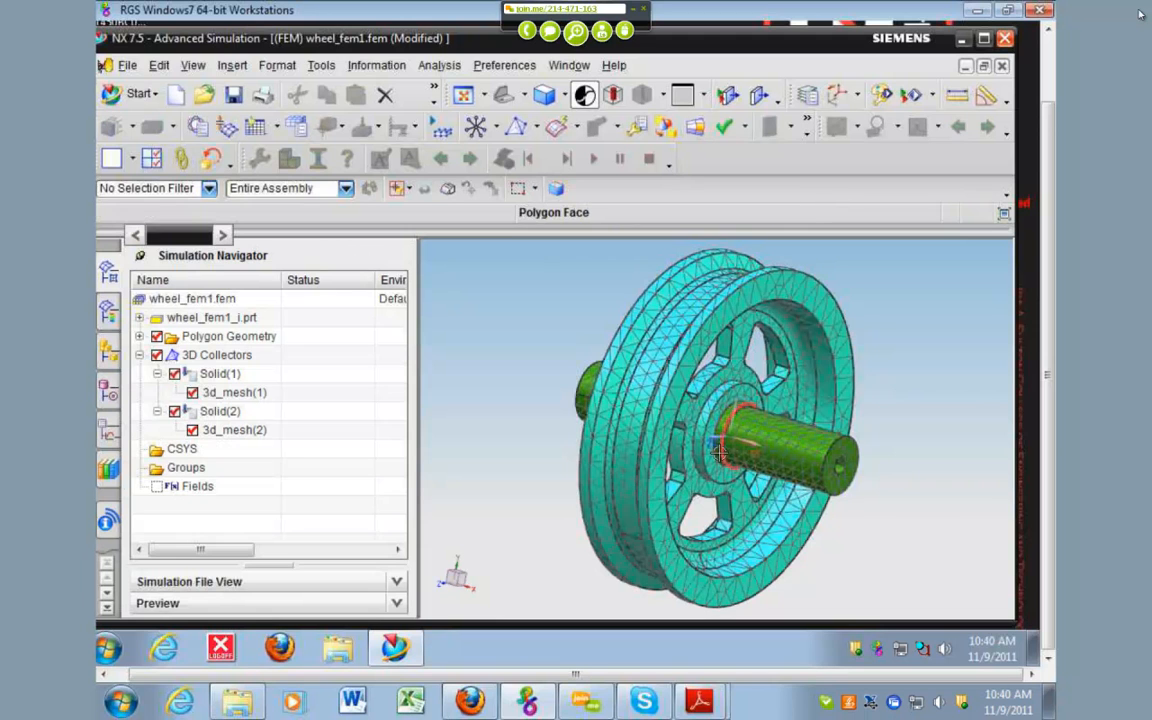
pyautogui.press('Escape')
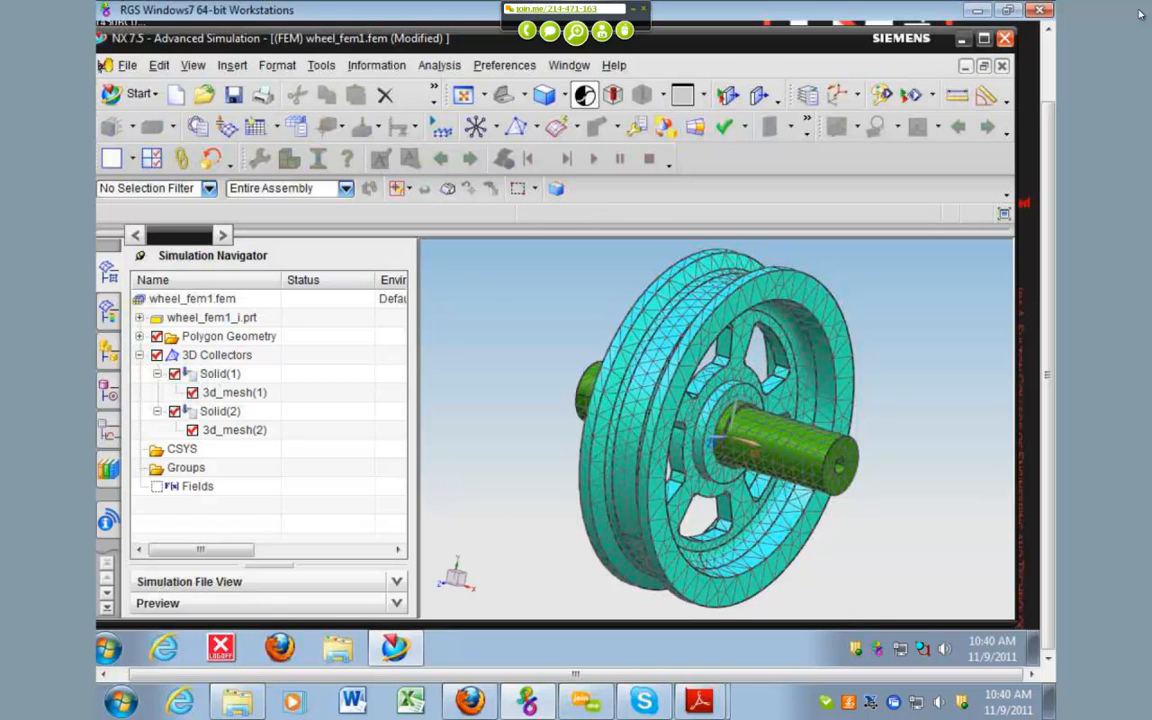
# Assign Steel from the material library to the PSOLID1 property of the shaft's mesh collector Solid(1).
pyautogui.rightClick(220, 374)
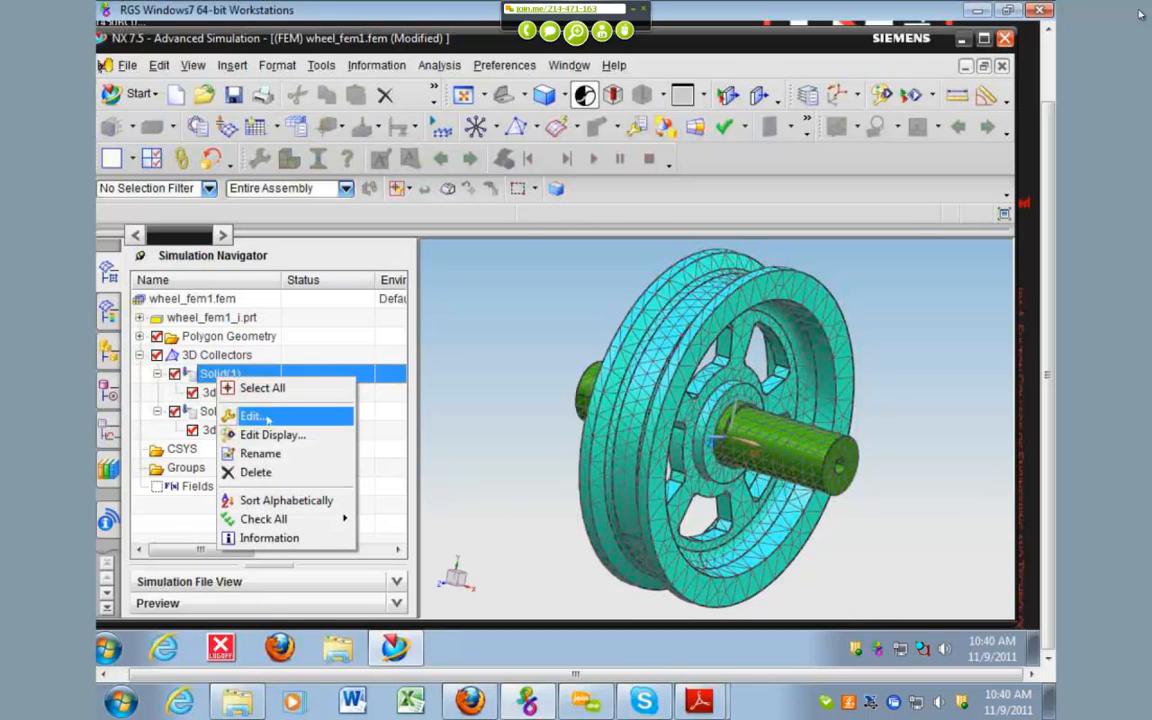
pyautogui.click(258, 415)
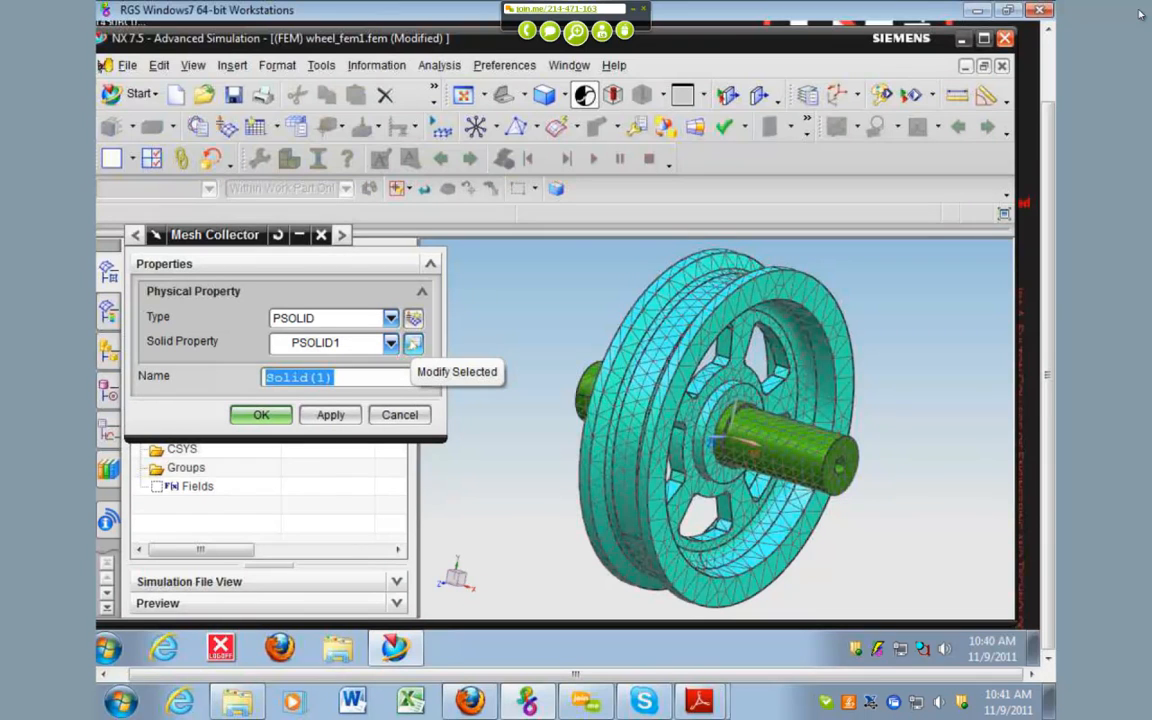
pyautogui.click(413, 343)
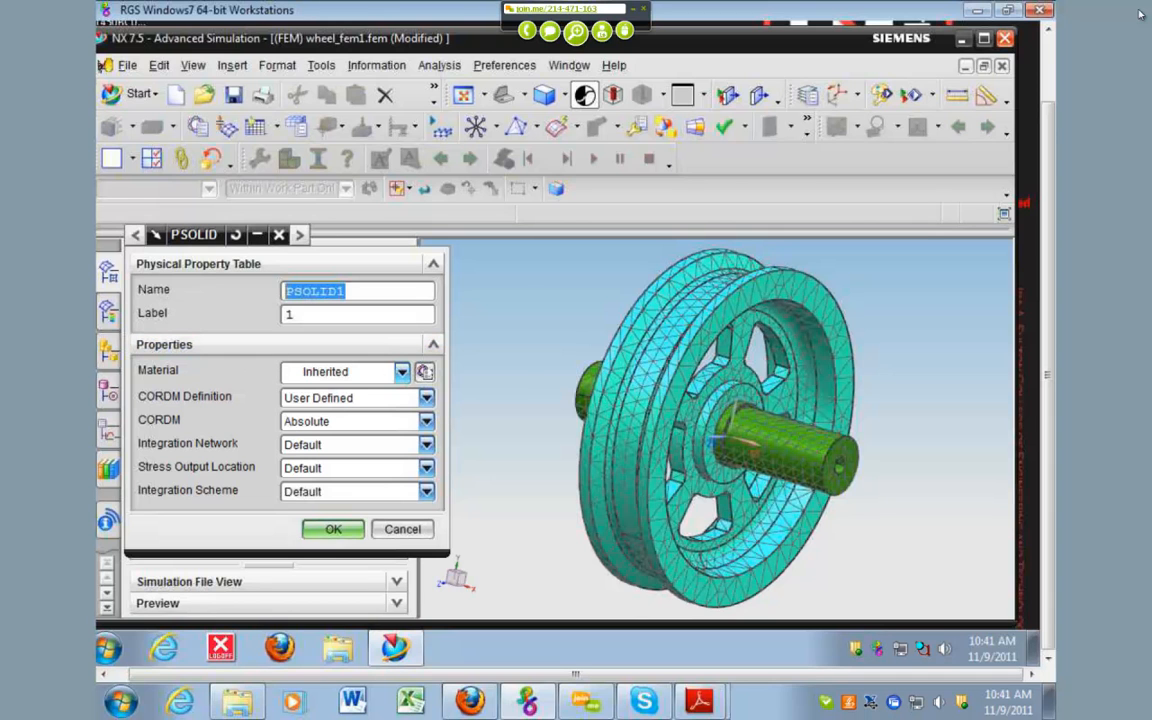
pyautogui.click(425, 372)
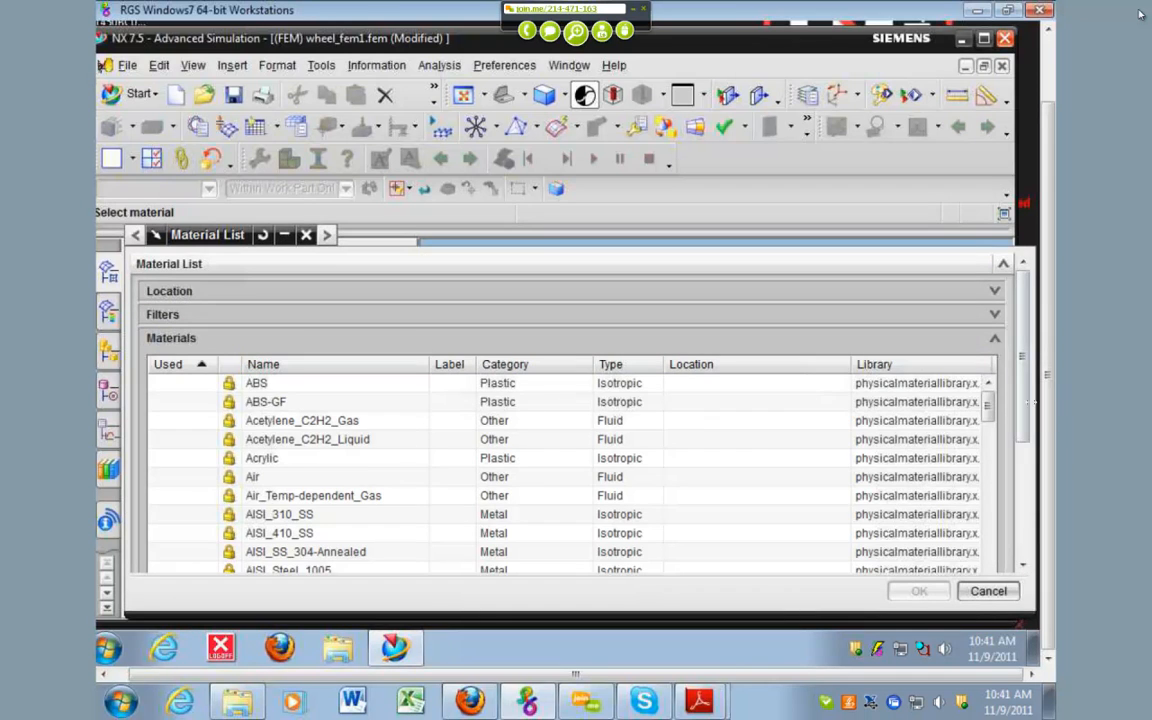
pyautogui.scroll(-6, 570, 470)
pyautogui.scroll(-12, 570, 470)
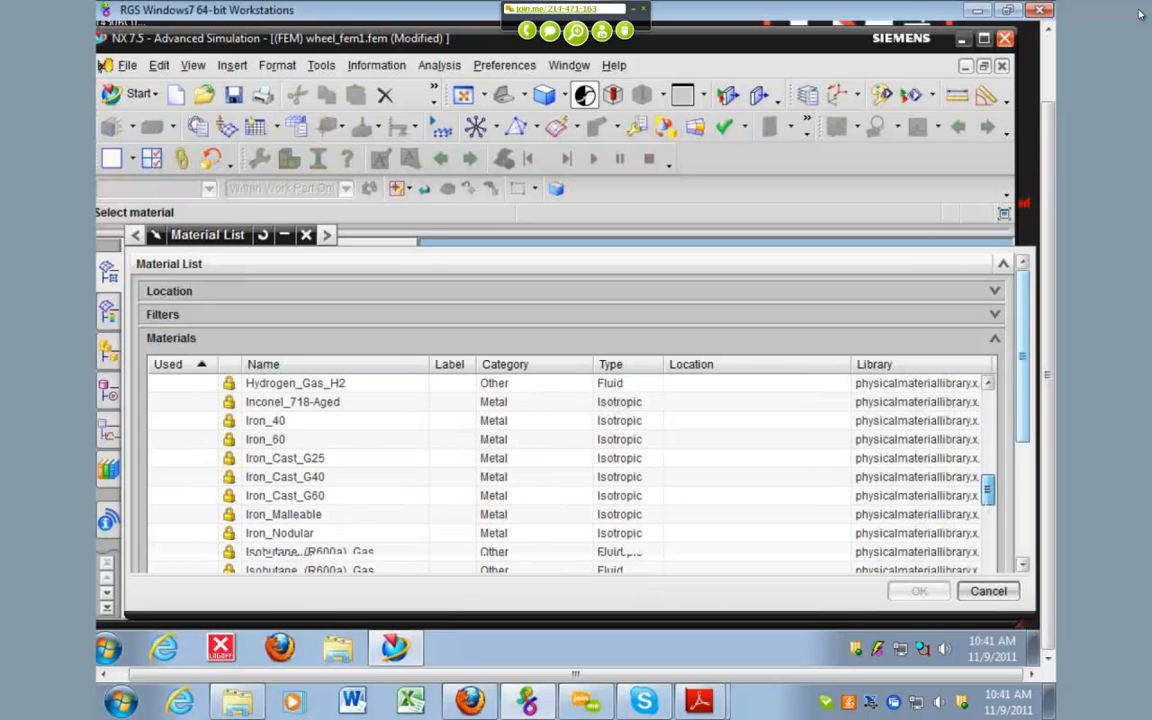
pyautogui.scroll(-5, 570, 470)
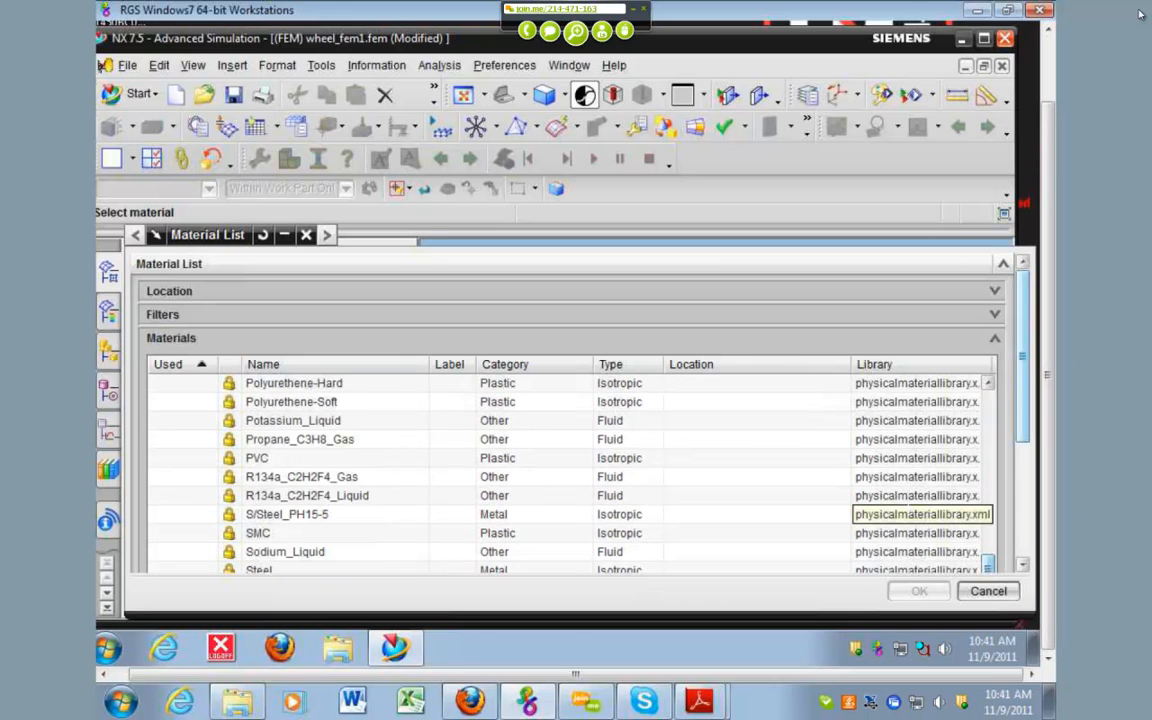
pyautogui.click(290, 420)
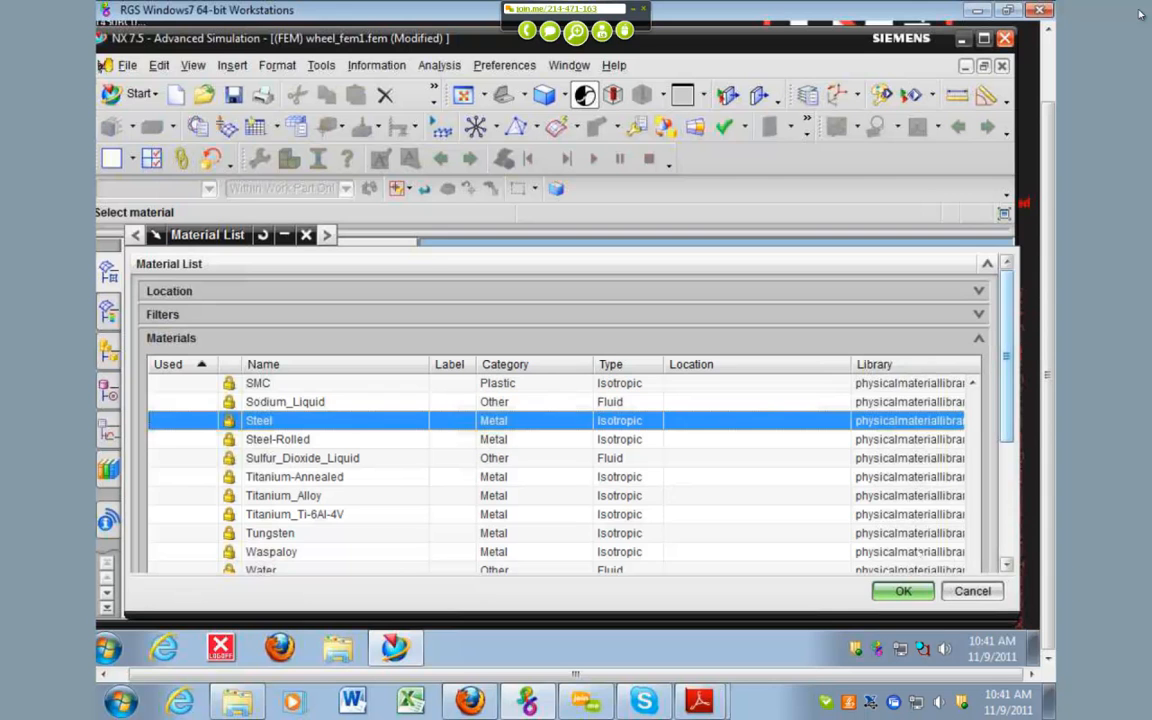
pyautogui.moveTo(1018, 289); pyautogui.dragTo(527, 289)
pyautogui.click(409, 591)
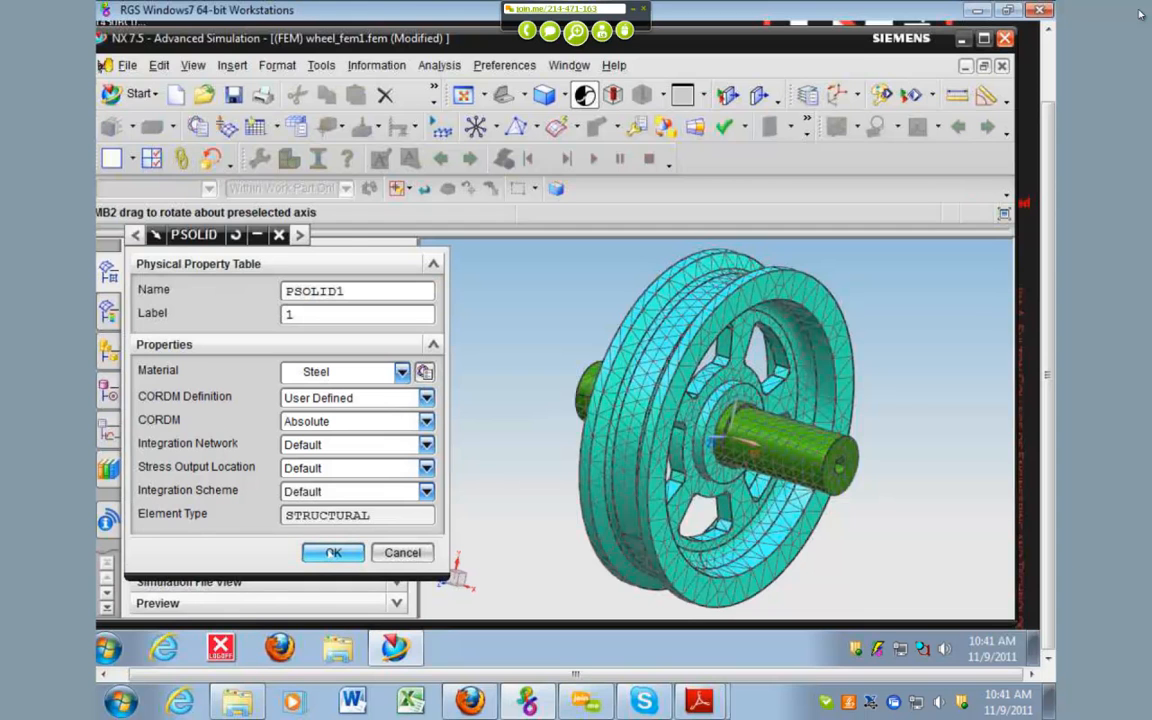
pyautogui.click(333, 552)
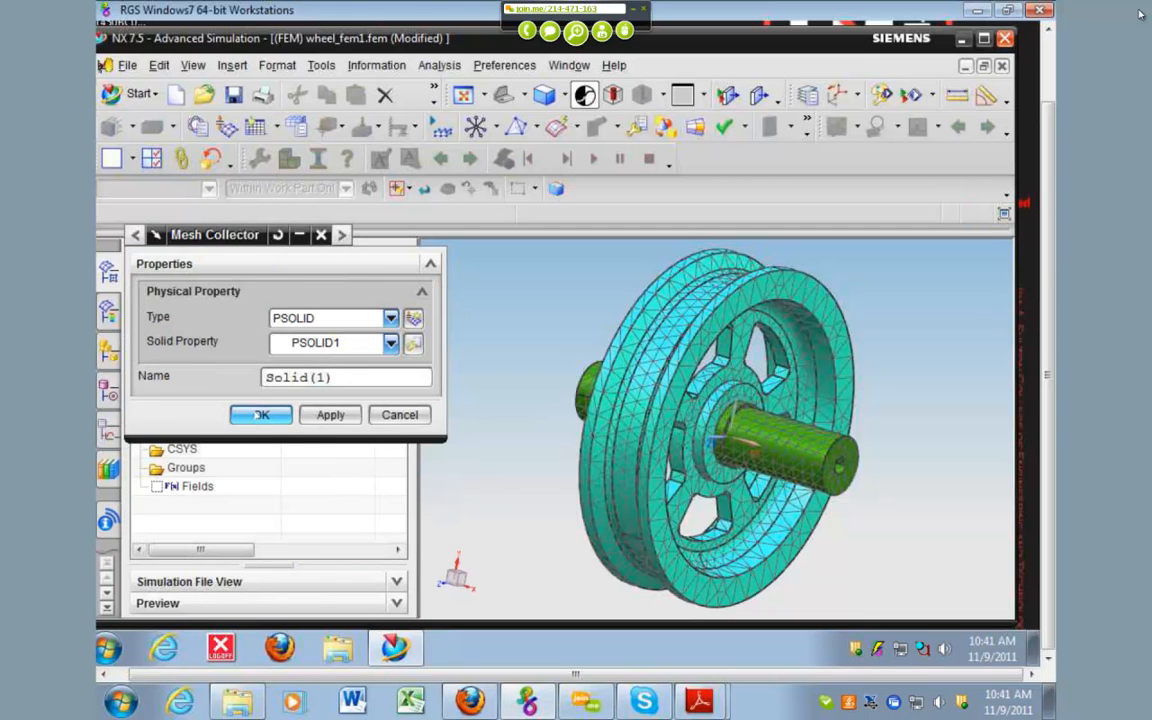
pyautogui.click(259, 414)
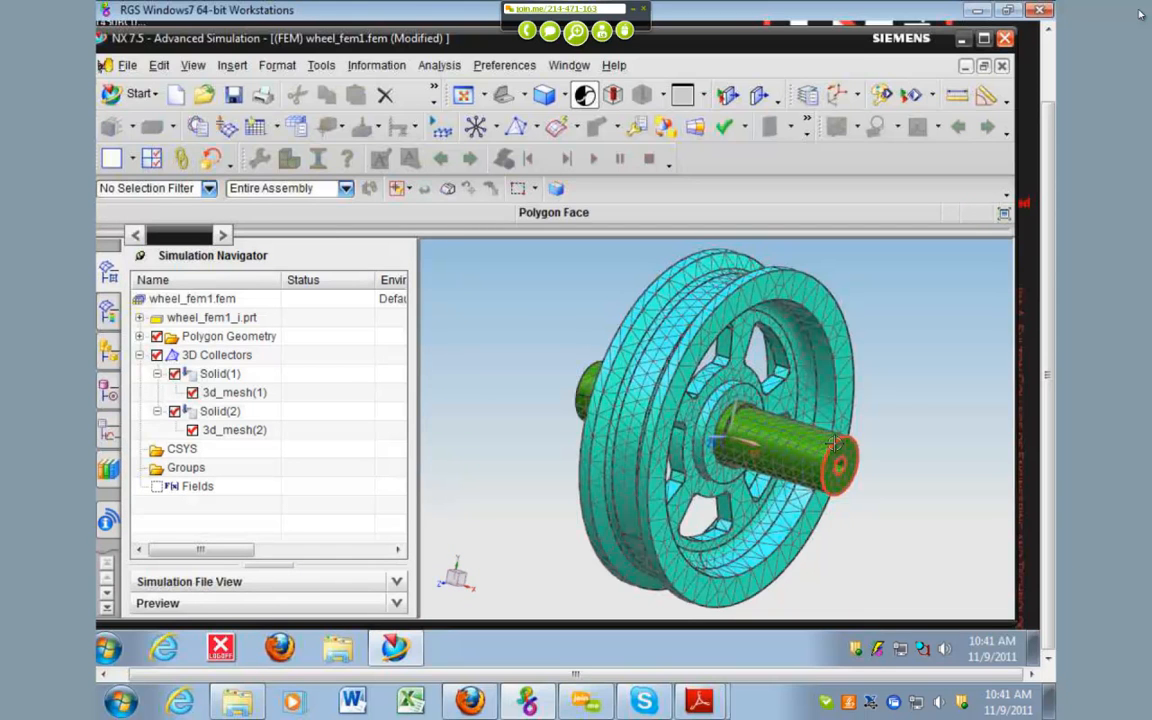
# Assign Nylon from the material library to the PSOLID2 property of the wheel's mesh collector Solid(2).
pyautogui.click(215, 393)
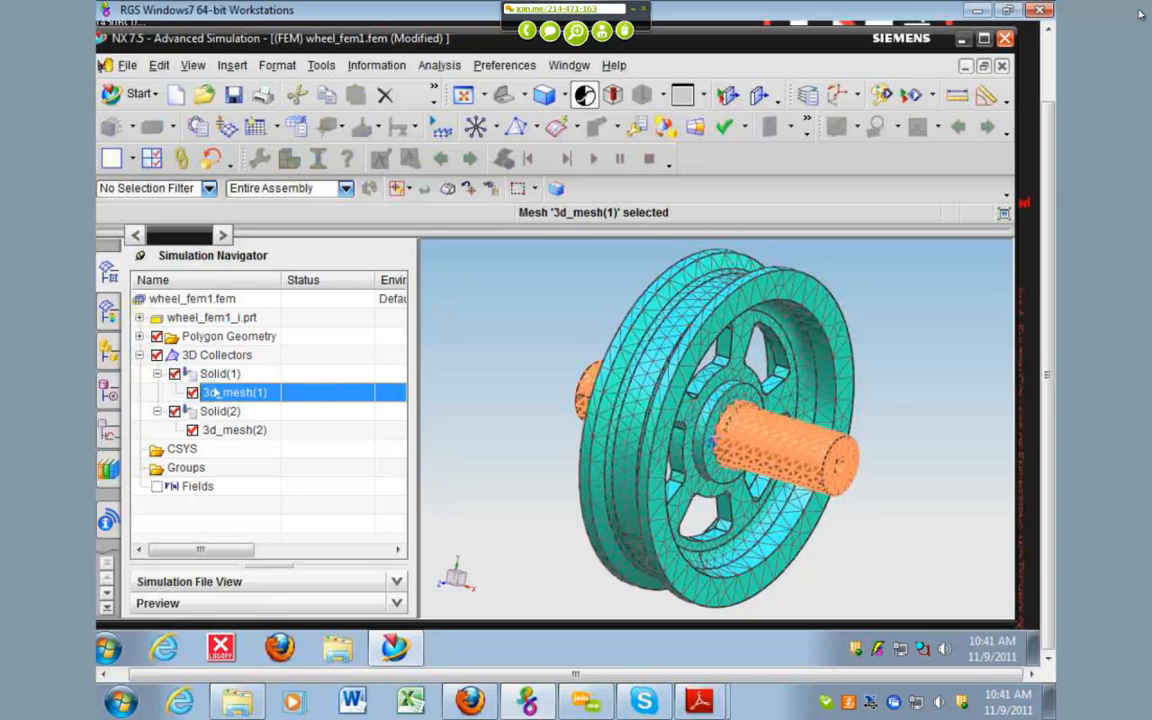
pyautogui.click(216, 376)
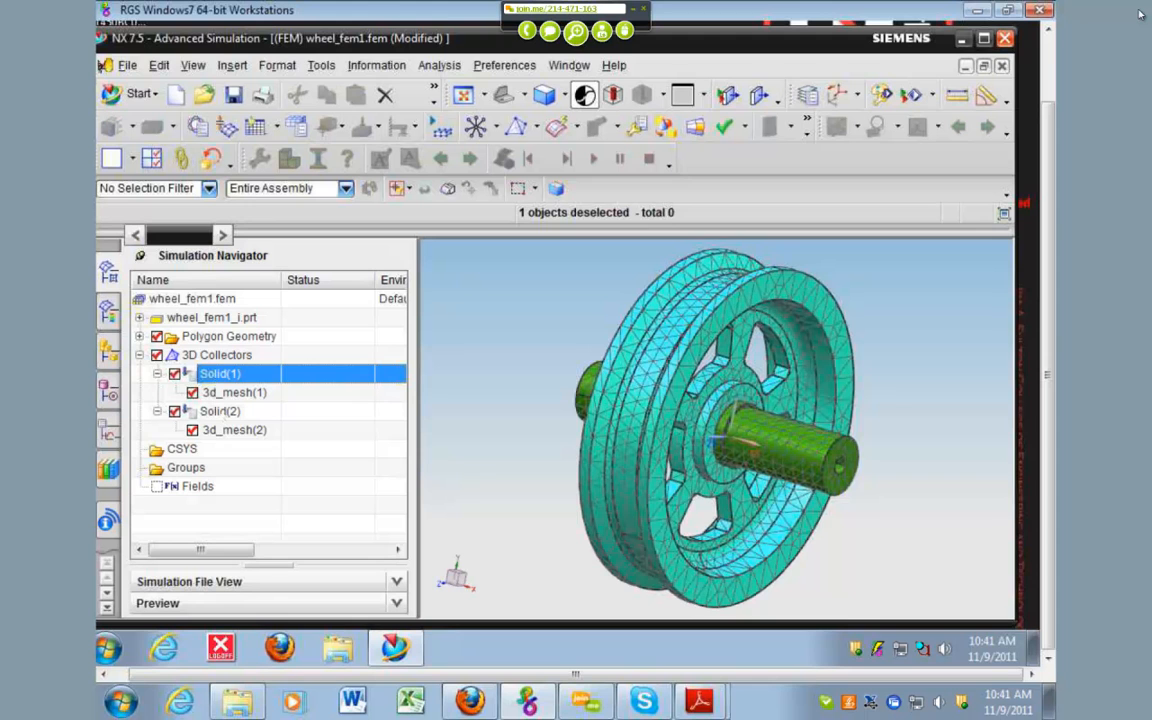
pyautogui.click(218, 412)
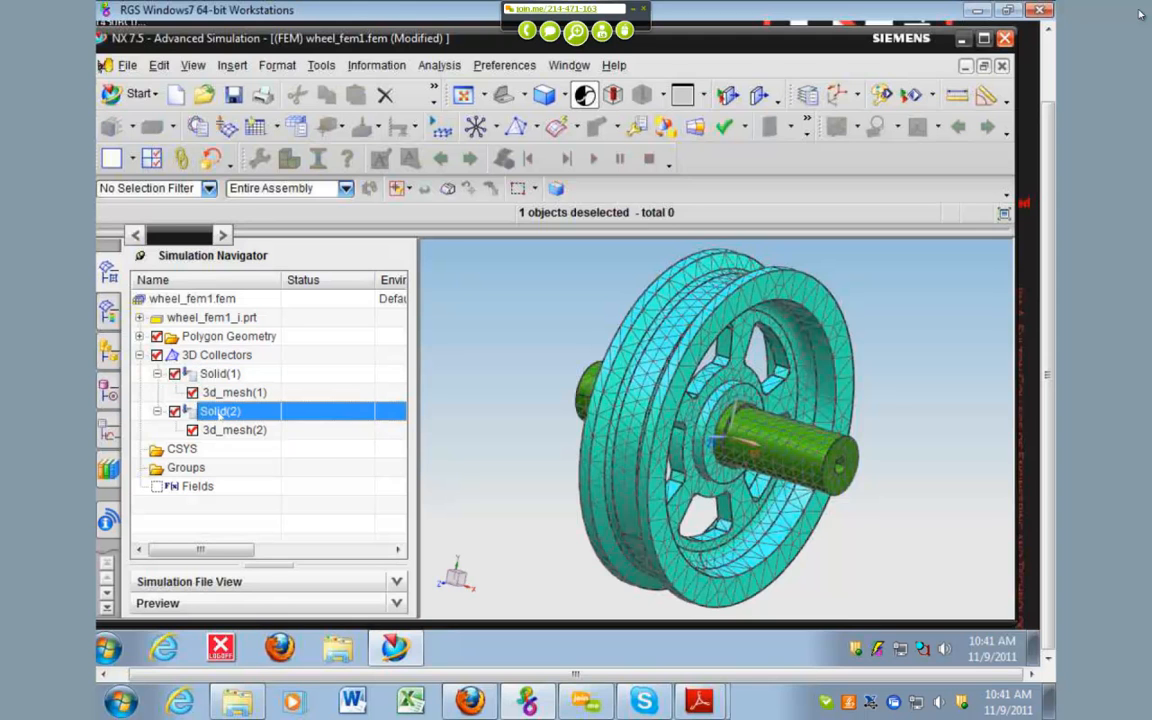
pyautogui.rightClick(218, 413)
pyautogui.click(245, 451)
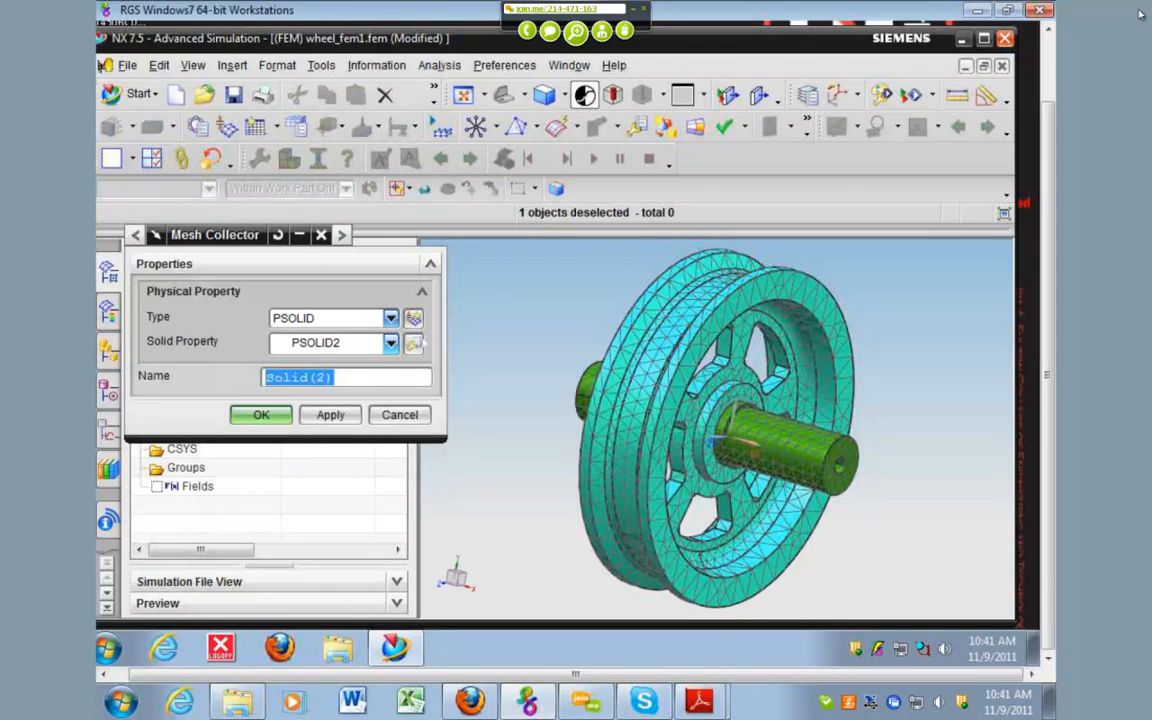
pyautogui.click(413, 342)
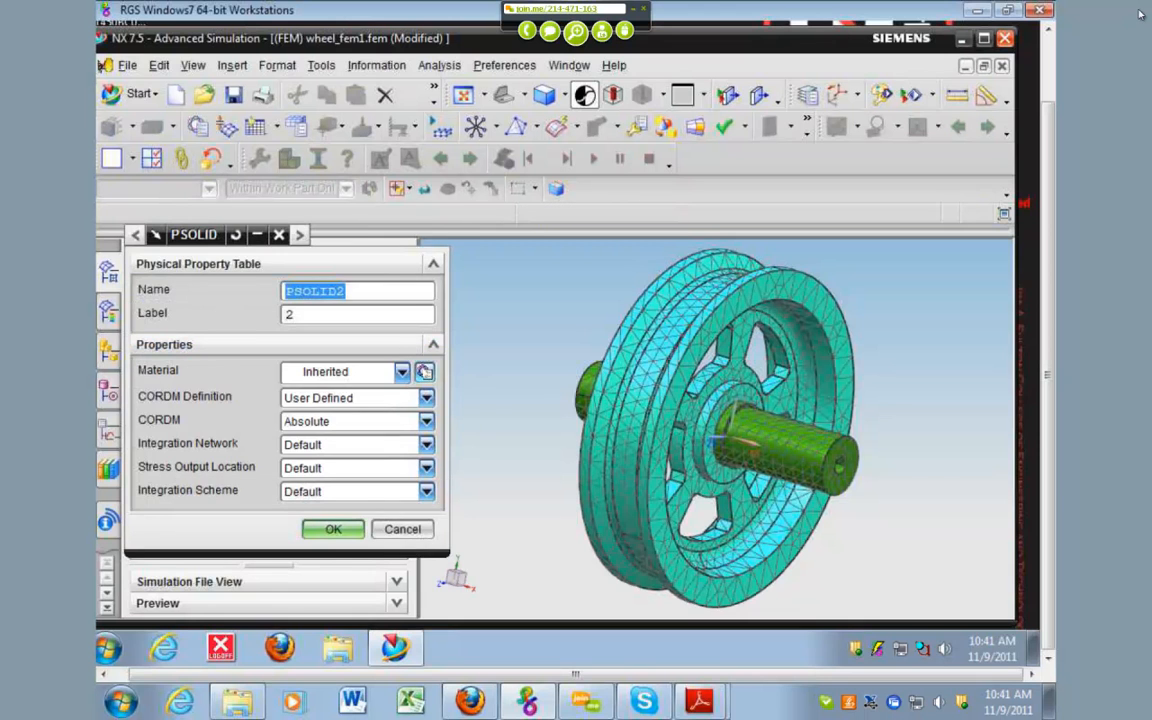
pyautogui.click(425, 372)
pyautogui.scroll(-20, 567, 470)
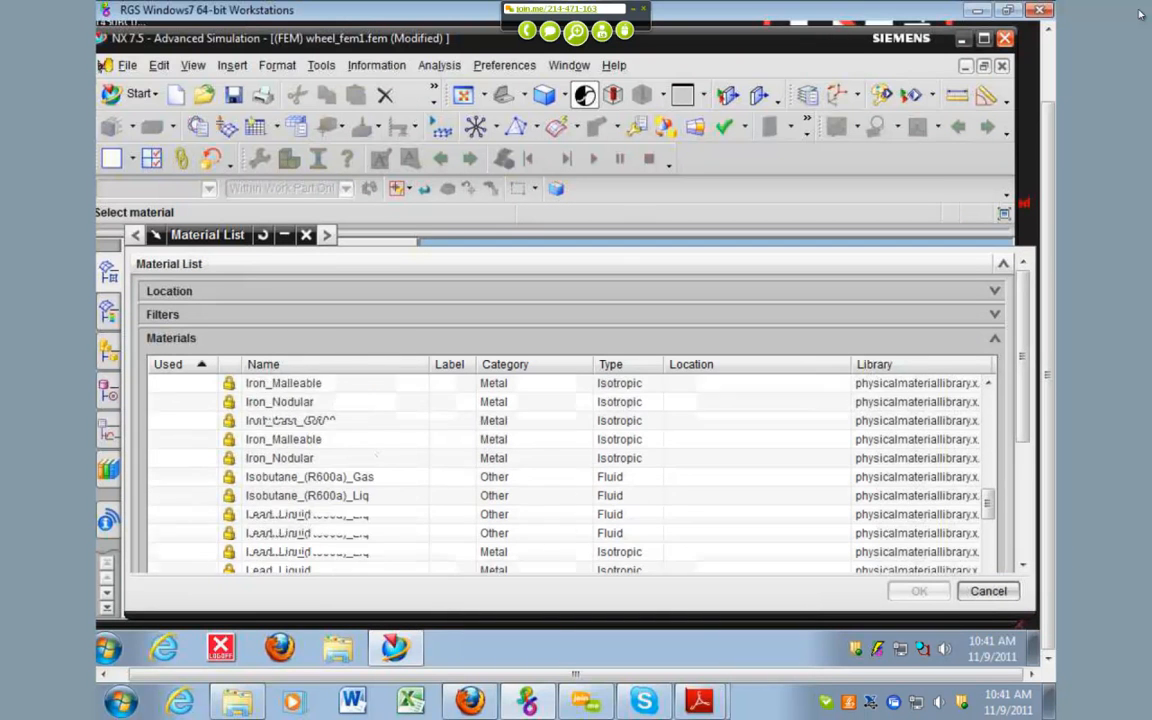
pyautogui.scroll(-1, 376, 456)
pyautogui.click(376, 458)
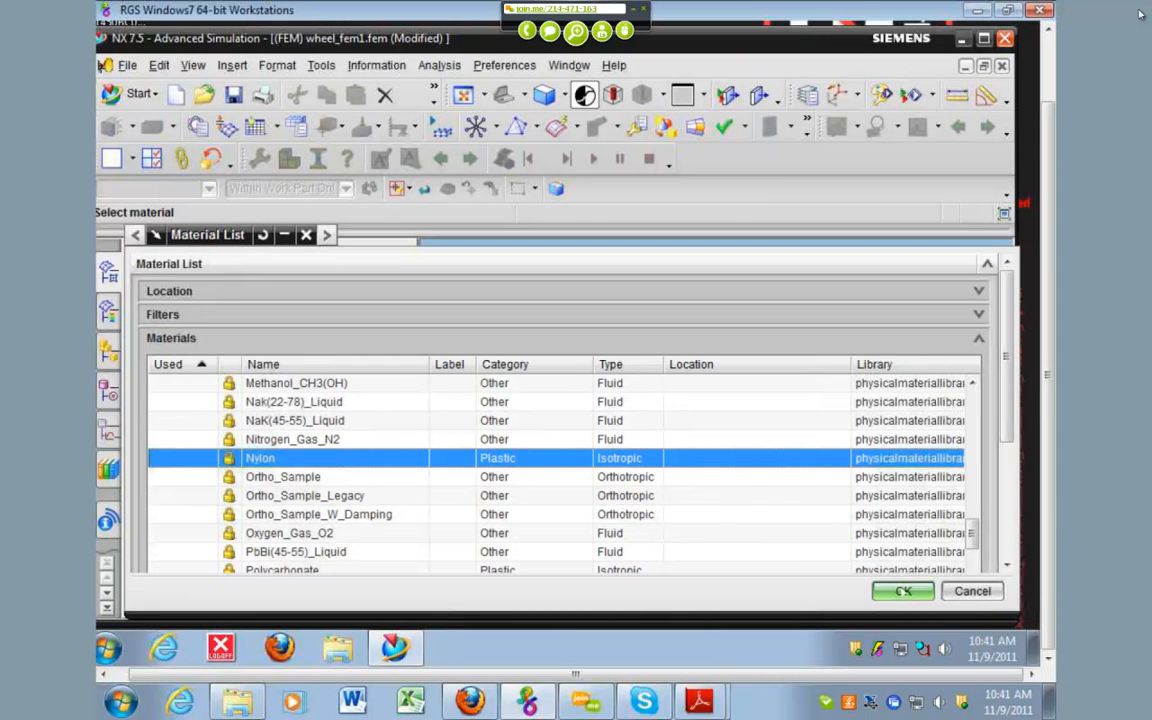
pyautogui.click(903, 591)
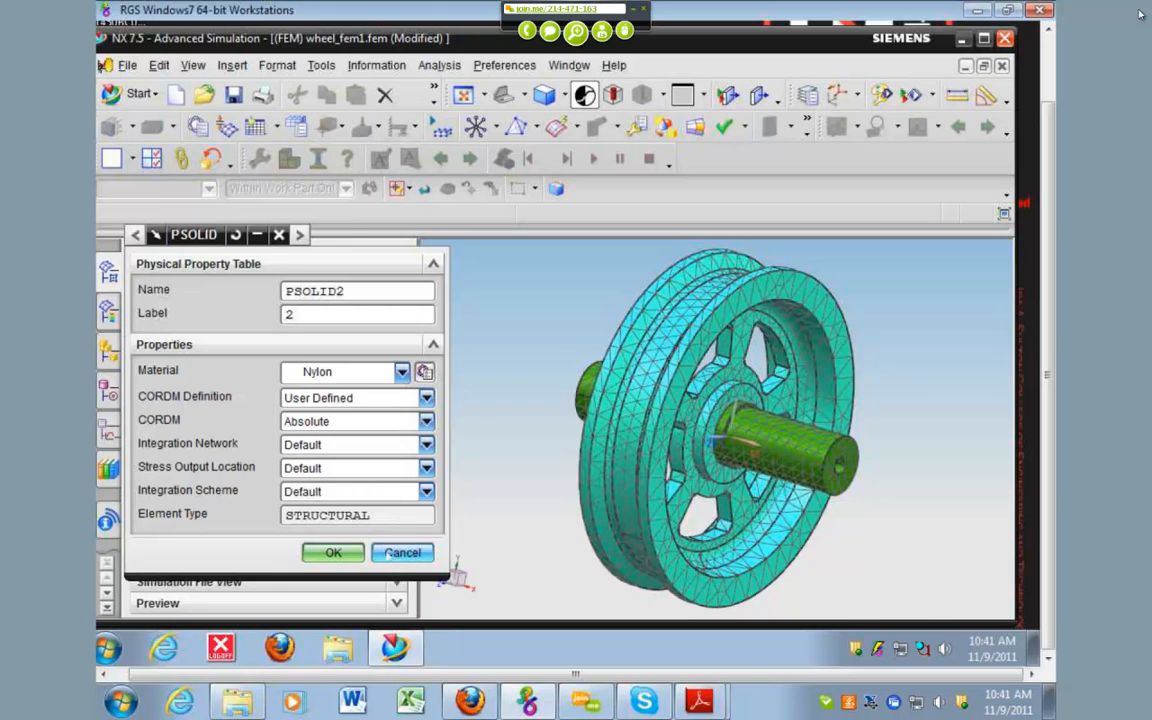
pyautogui.click(333, 552)
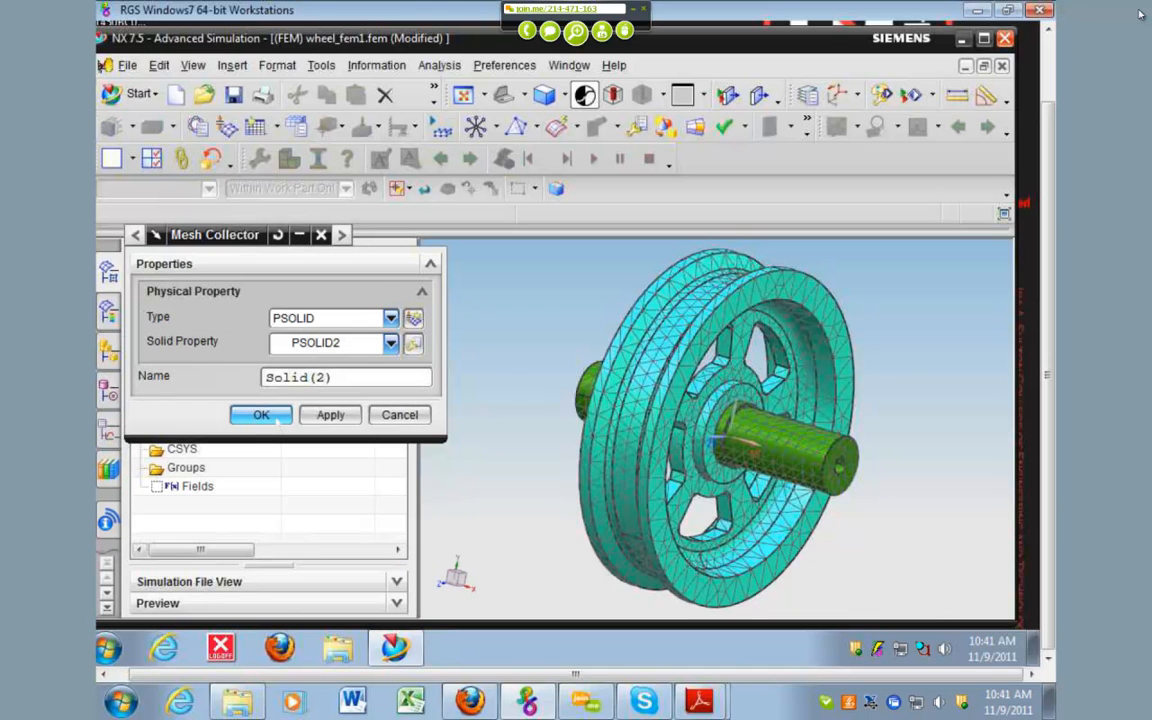
pyautogui.click(272, 419)
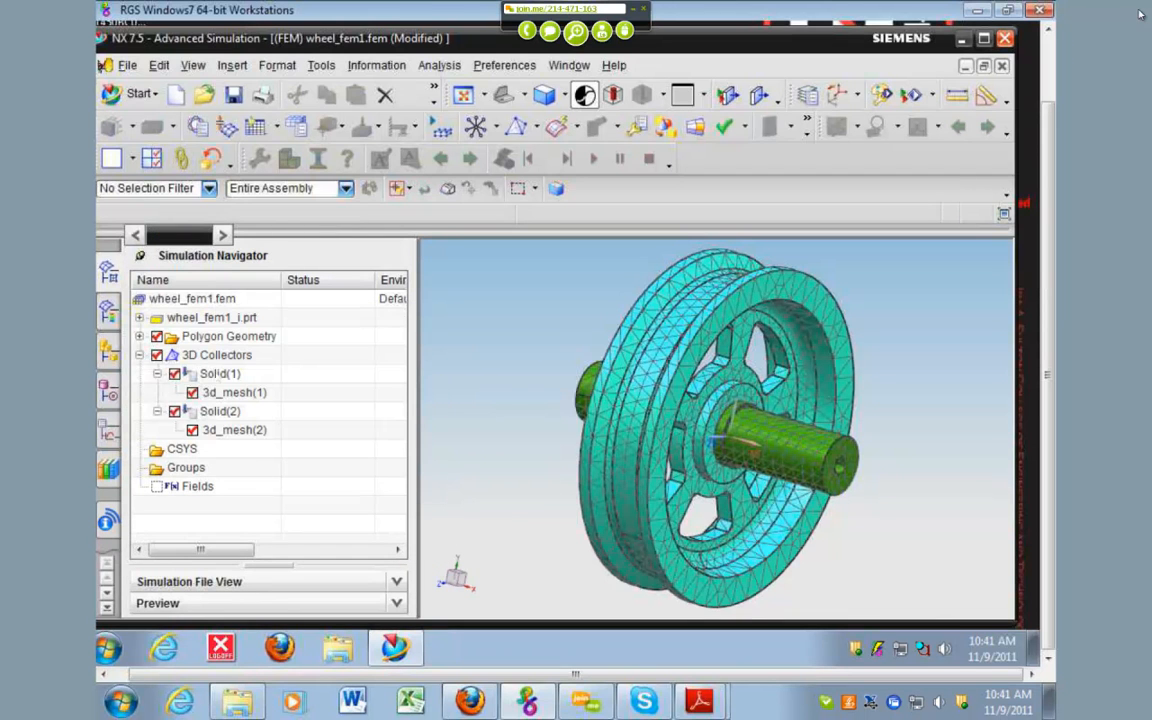
# Review the material assigned to the PSOLID1 property of the shaft's mesh collector Solid(1).
pyautogui.click(232, 392)
pyautogui.rightClick(222, 376)
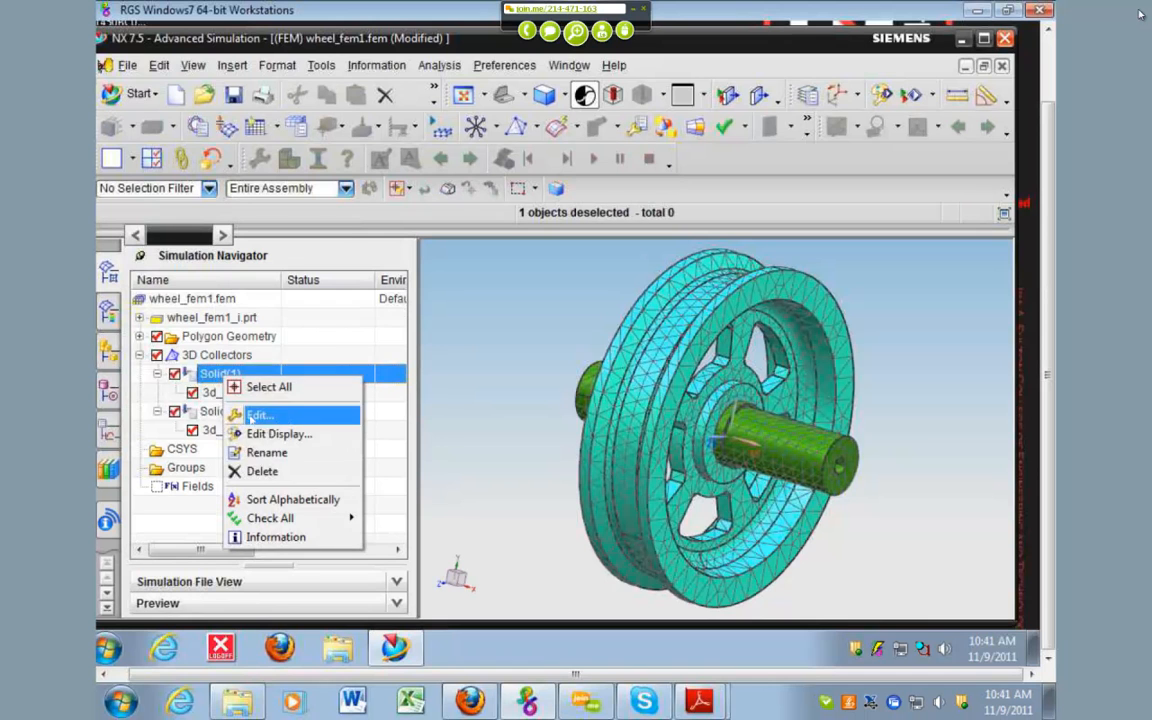
pyautogui.click(251, 415)
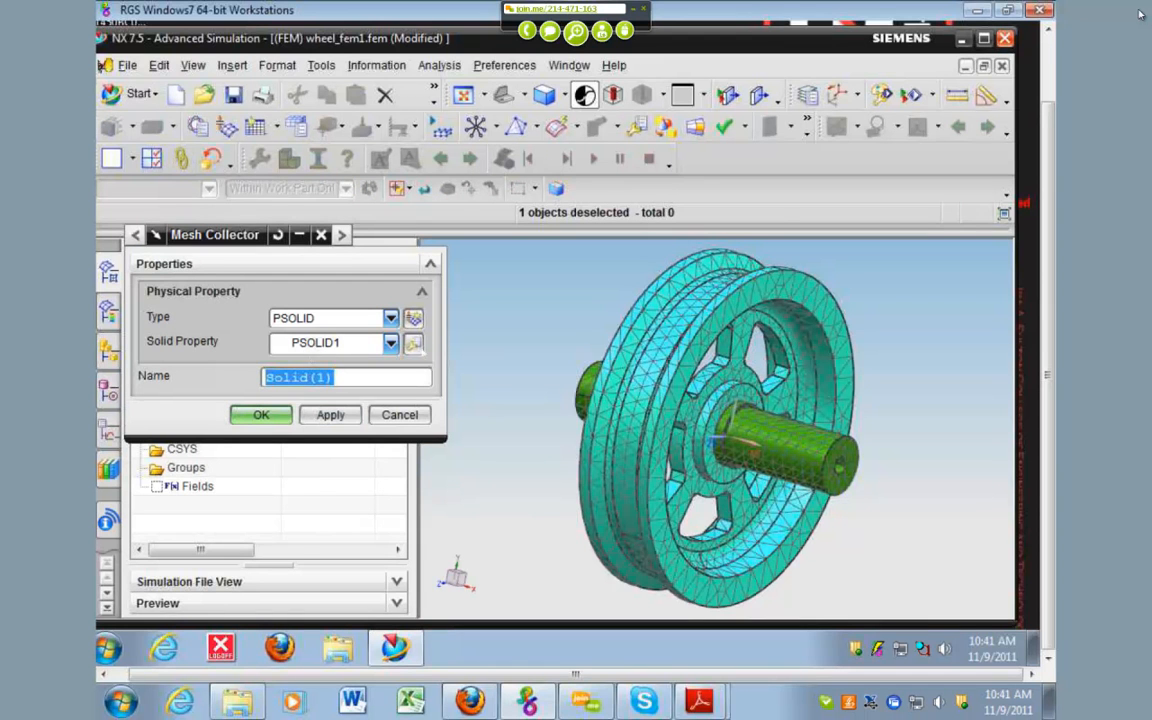
pyautogui.click(413, 344)
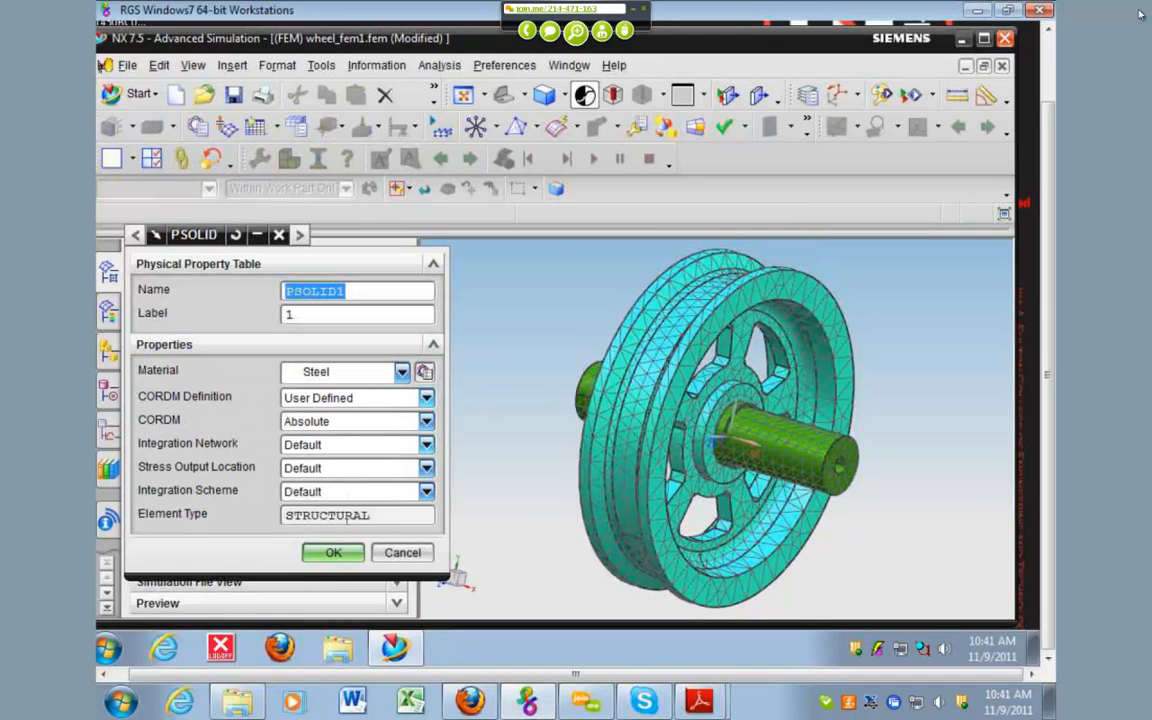
pyautogui.click(333, 552)
pyautogui.click(257, 414)
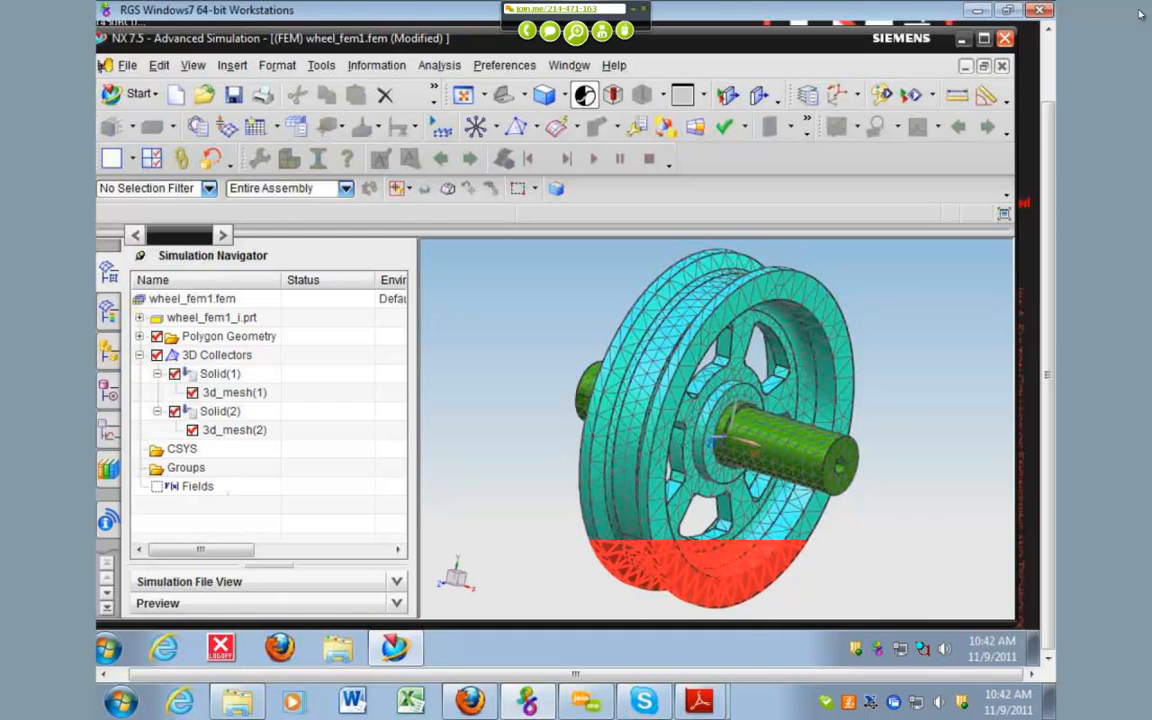
# Create a new NX Nastran simulation file named wheel_sim1.sim from wheel_fem1, keeping the structural solver environment.
pyautogui.click(189, 581)
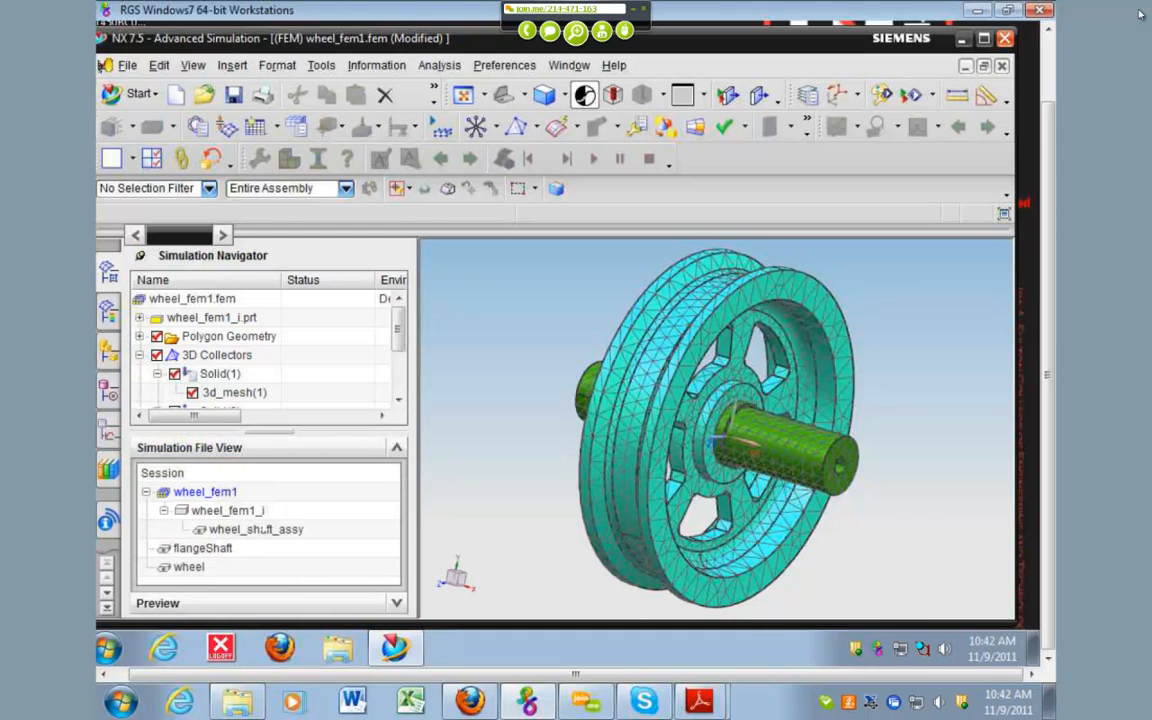
pyautogui.rightClick(205, 492)
pyautogui.click(232, 504)
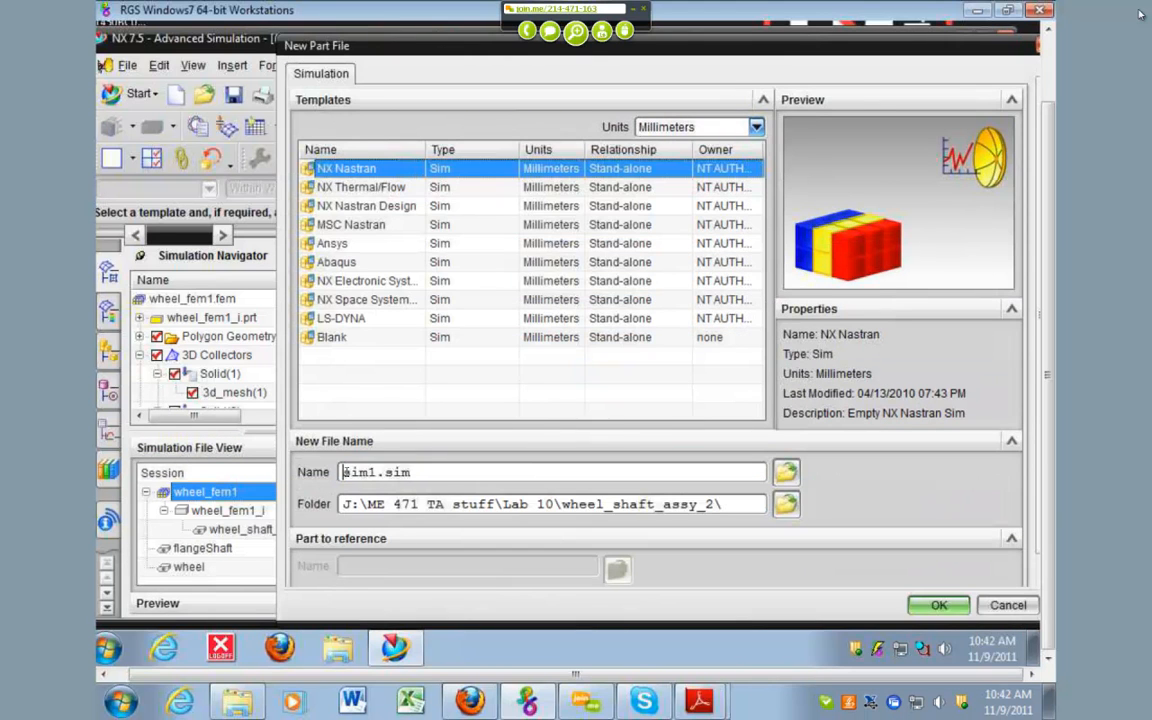
pyautogui.write('wheer')
pyautogui.write('_')
pyautogui.press('Return')
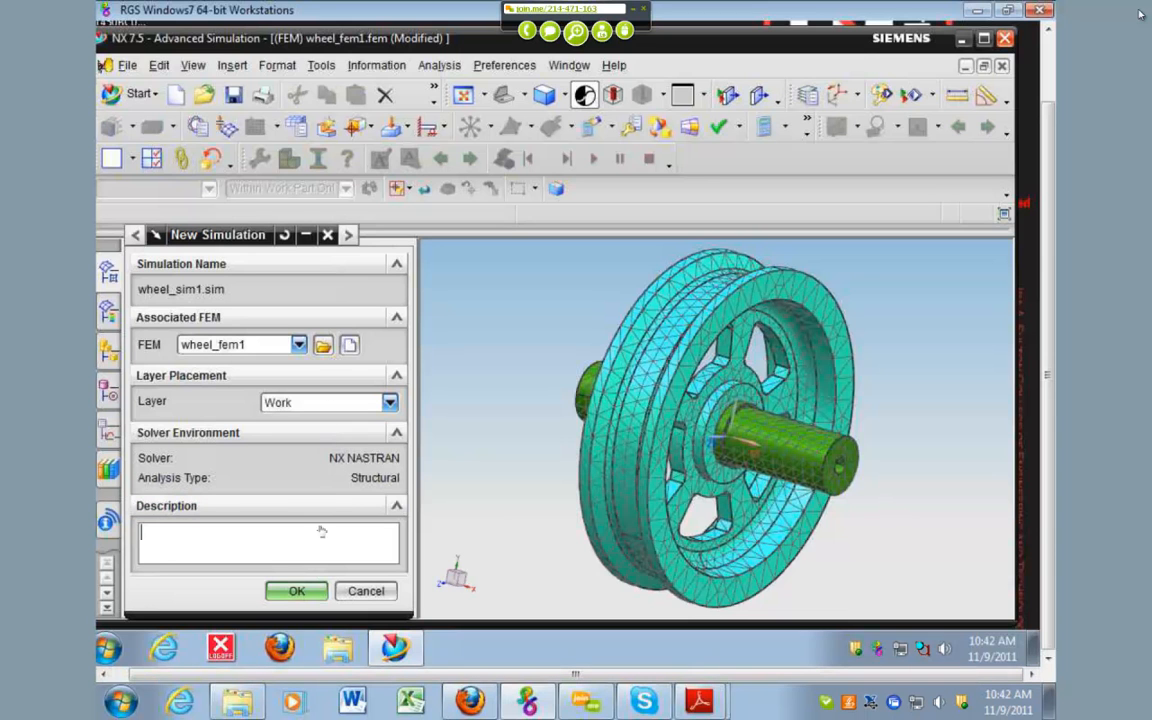
pyautogui.click(299, 591)
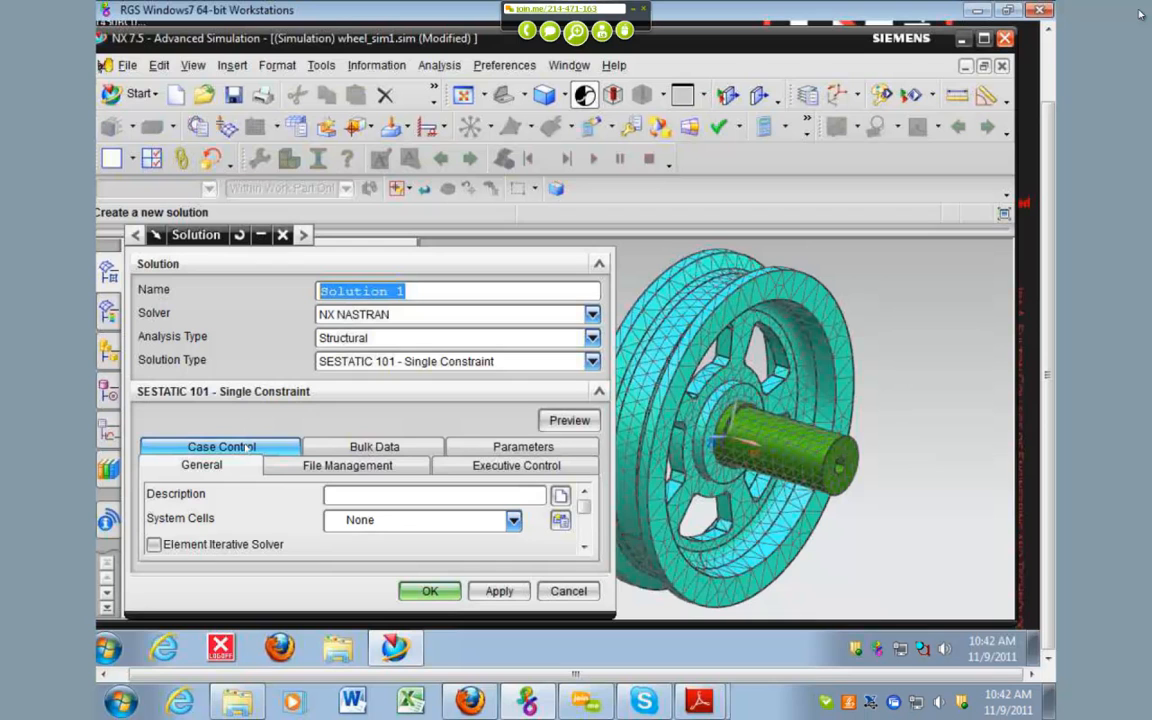
# Start a new global contact parameters object from the case control settings of the SESTATIC 101 - Single Constraint solution.
pyautogui.click(247, 449)
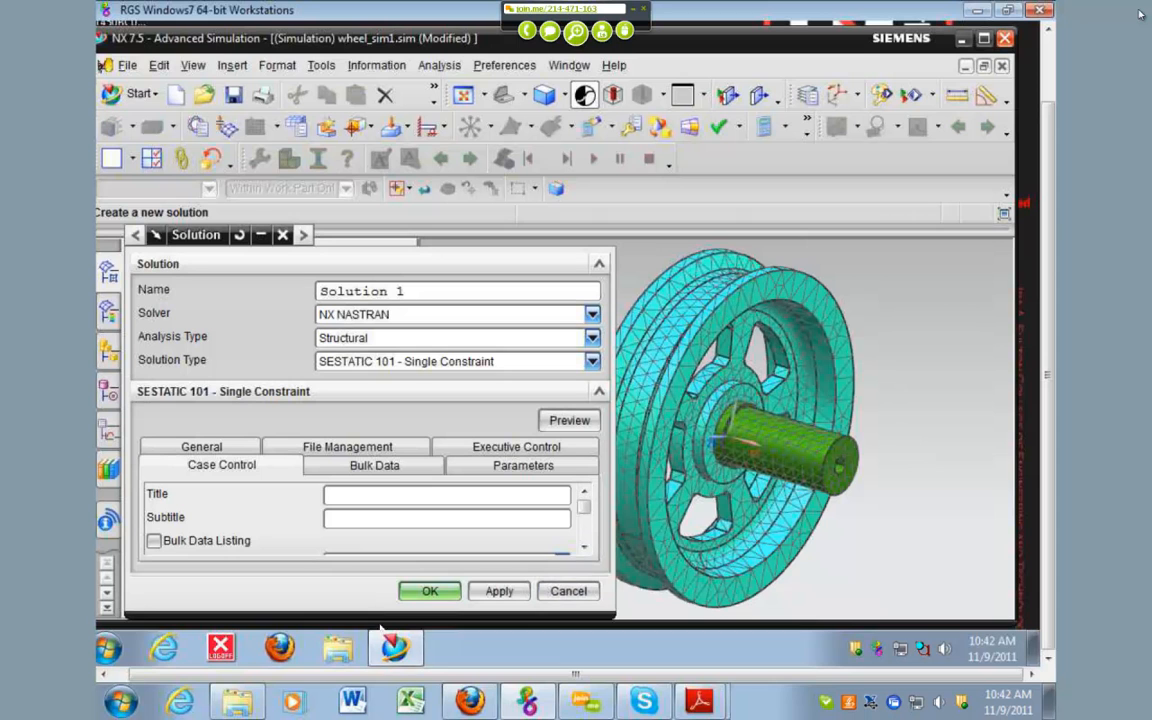
pyautogui.moveTo(340, 617); pyautogui.dragTo(345, 629)
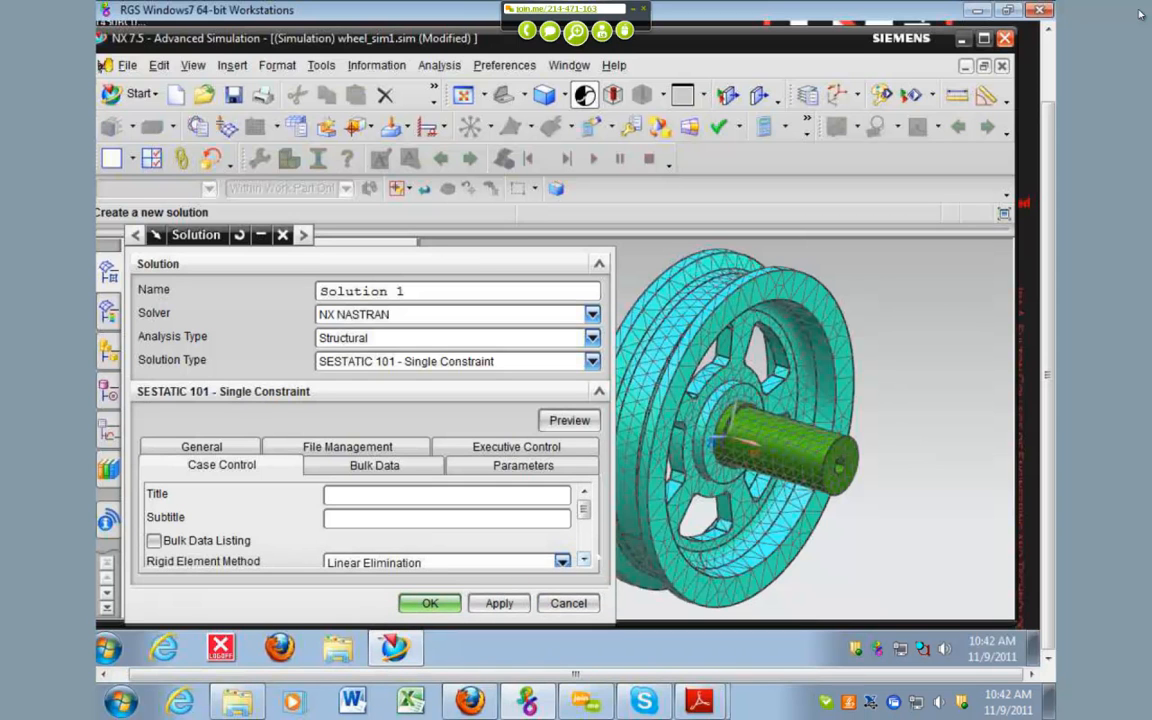
pyautogui.scroll(-1, 583, 512)
pyautogui.scroll(-3, 370, 522)
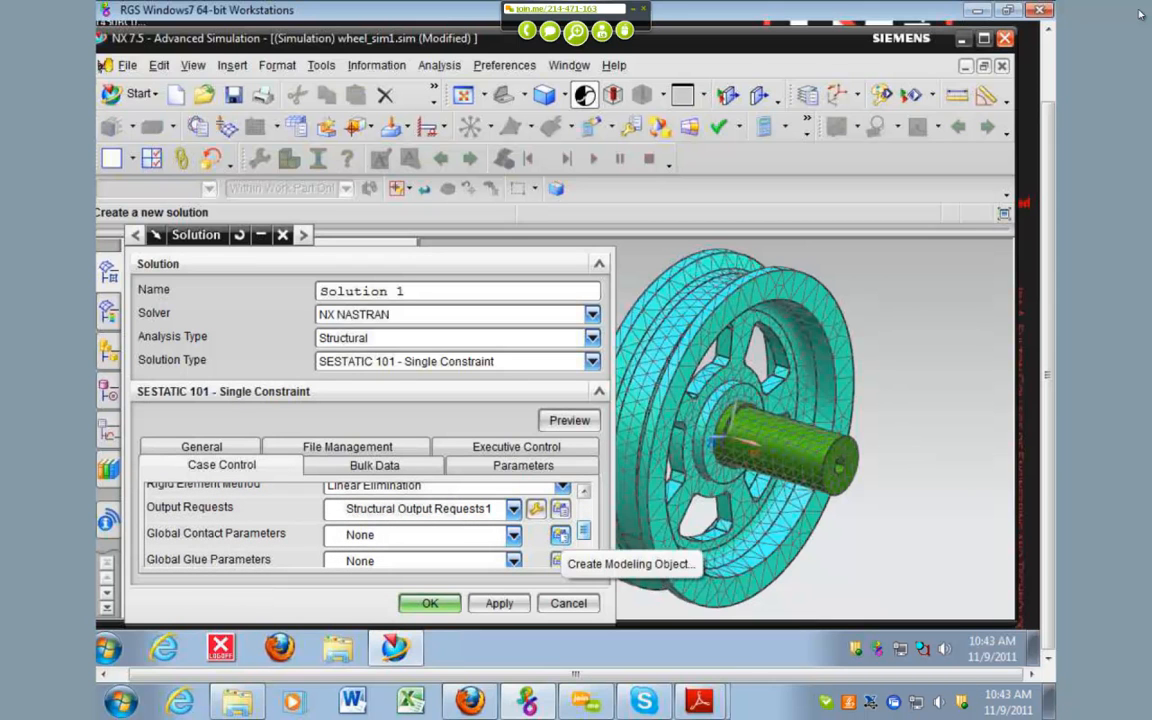
pyautogui.click(559, 535)
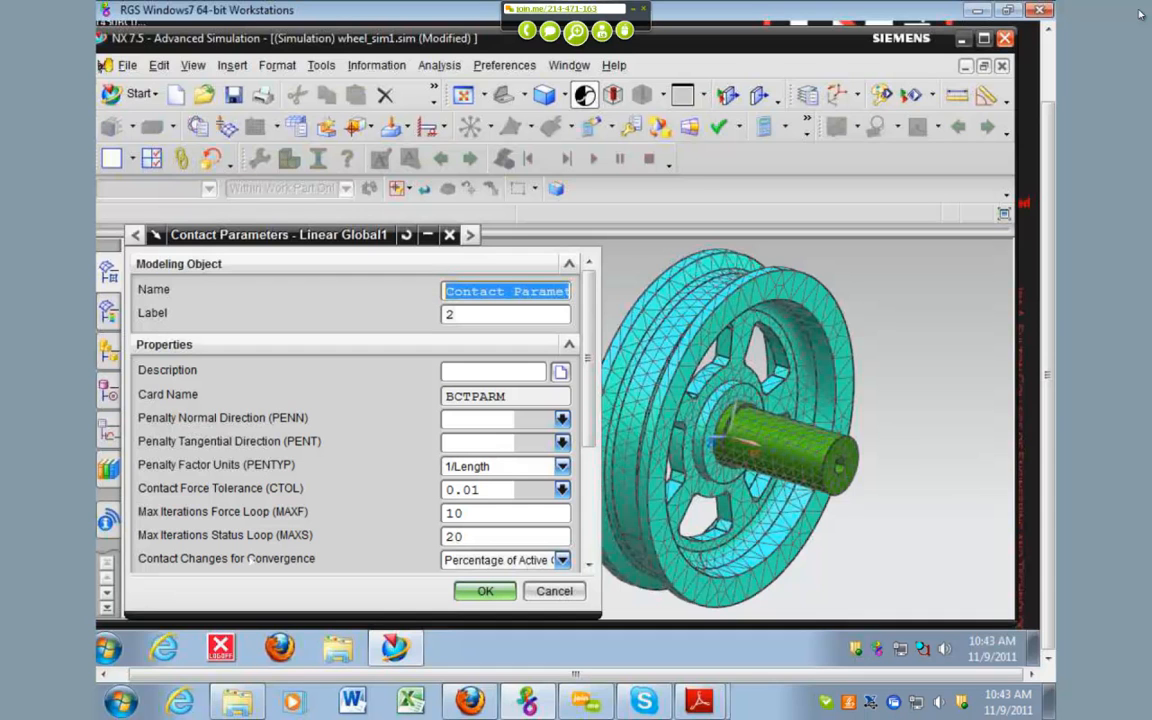
# Base the contact convergence on Number of Contact Changes and set the allowable number of contact changes (NCHG) to 20.
pyautogui.click(495, 561)
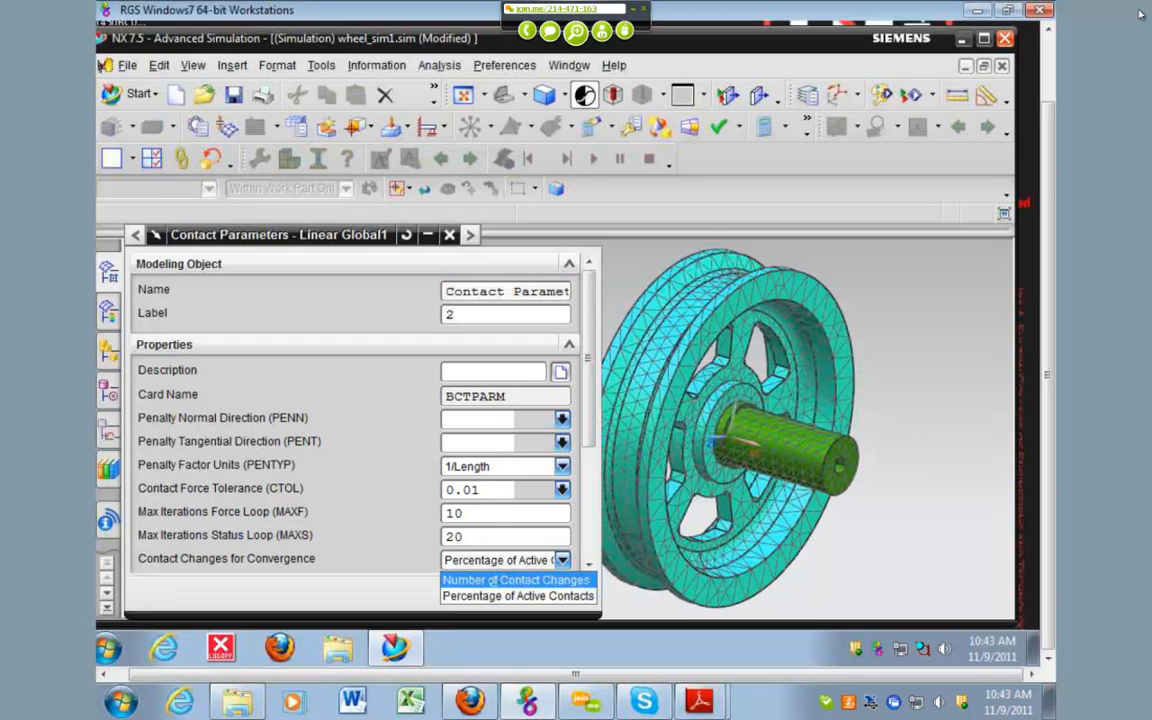
pyautogui.click(500, 580)
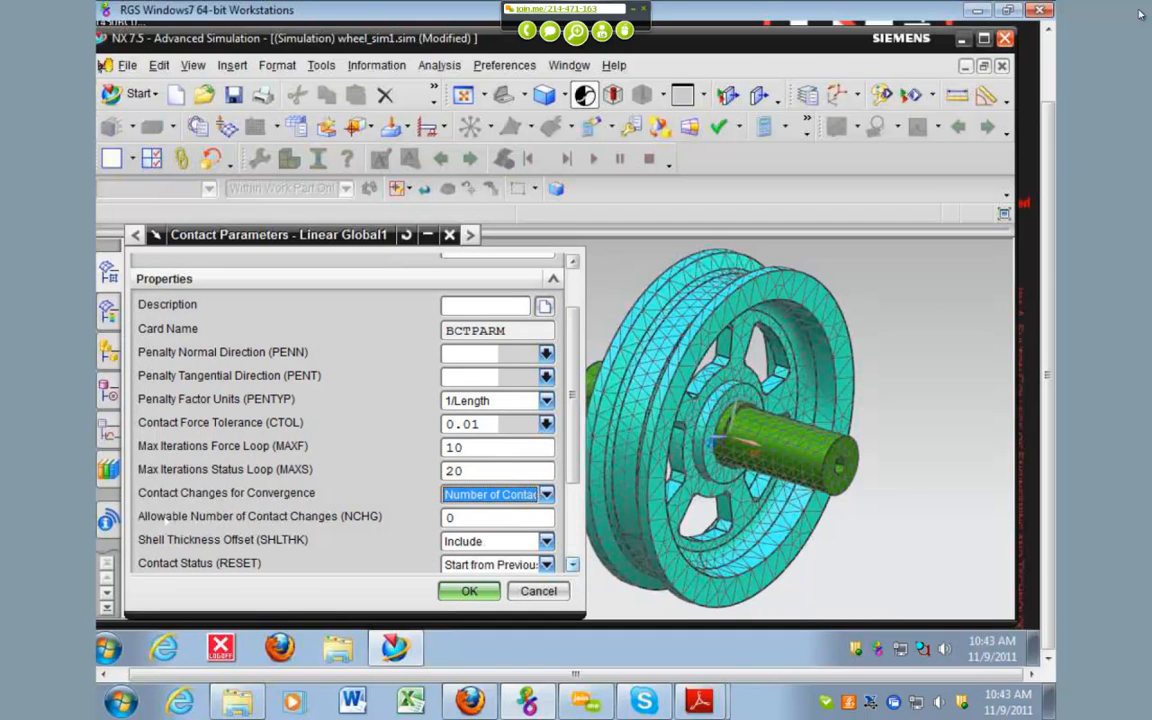
pyautogui.press('Tab')
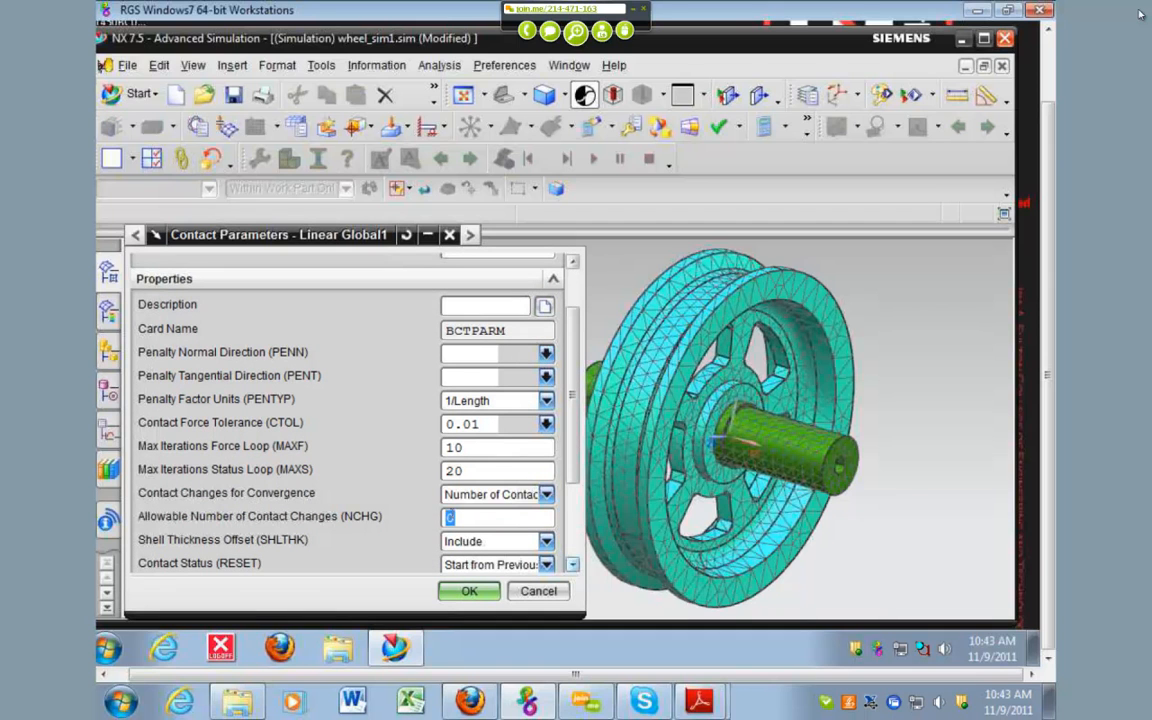
pyautogui.write('20')
pyautogui.click(572, 565)
pyautogui.click(572, 565)
pyautogui.click(572, 565)
pyautogui.click(572, 565)
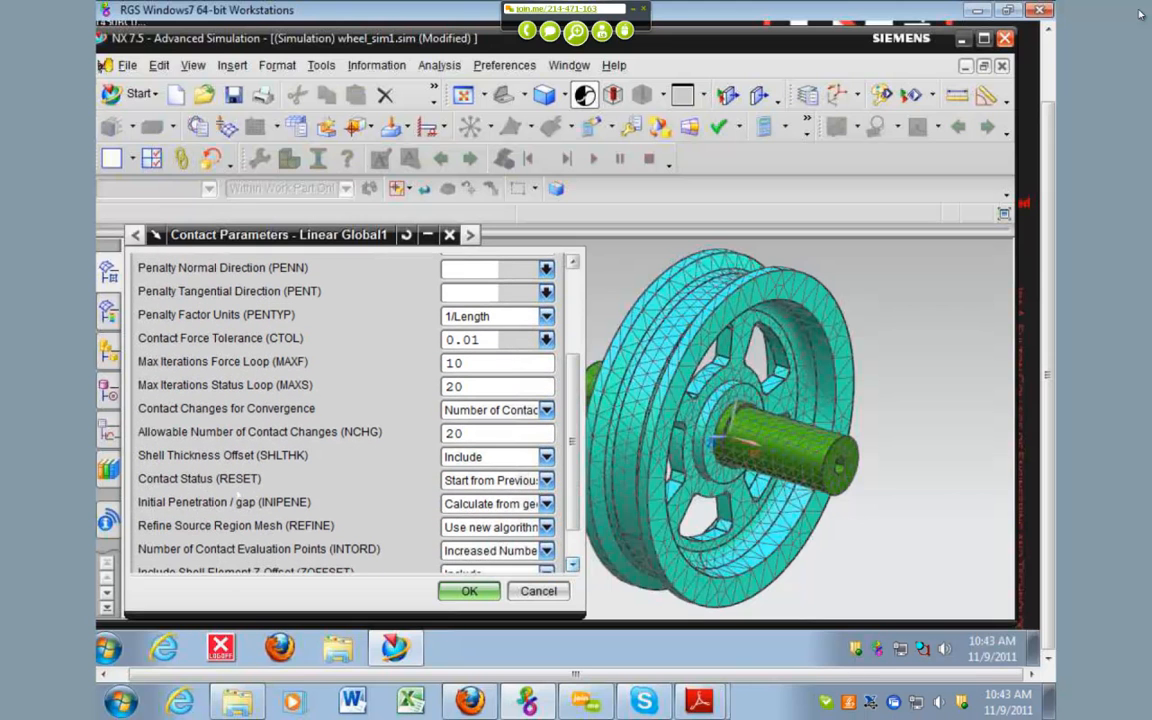